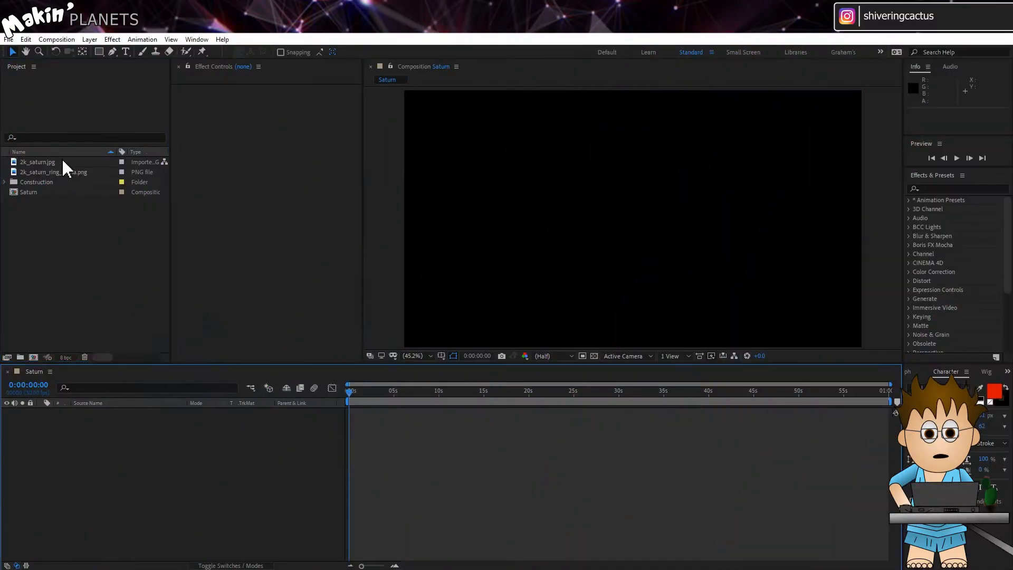
Add the 2k_saturn.jpg texture to the Saturn composition and hide its layer
double_click(45, 161)
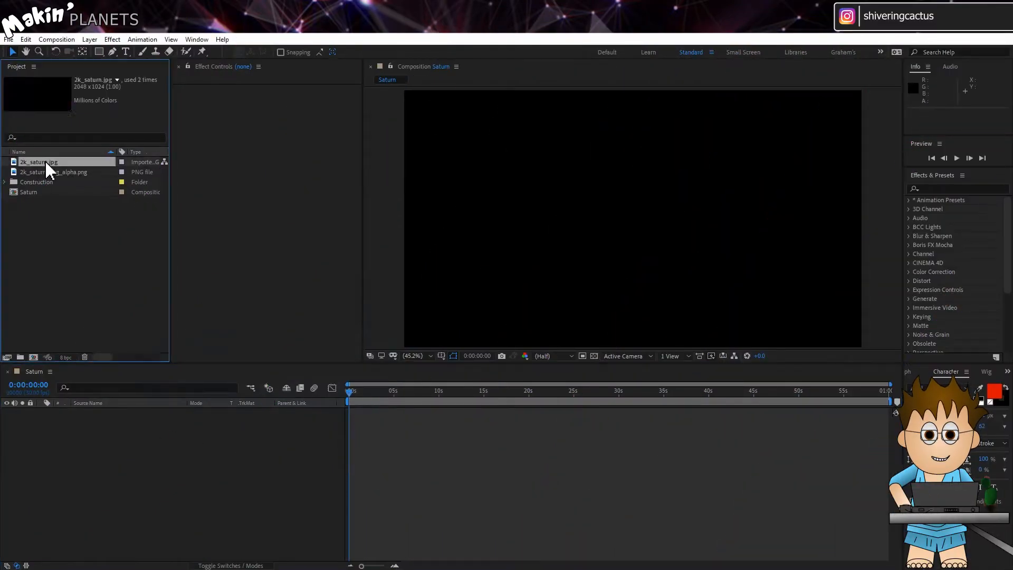
drag(45, 162, 84, 467)
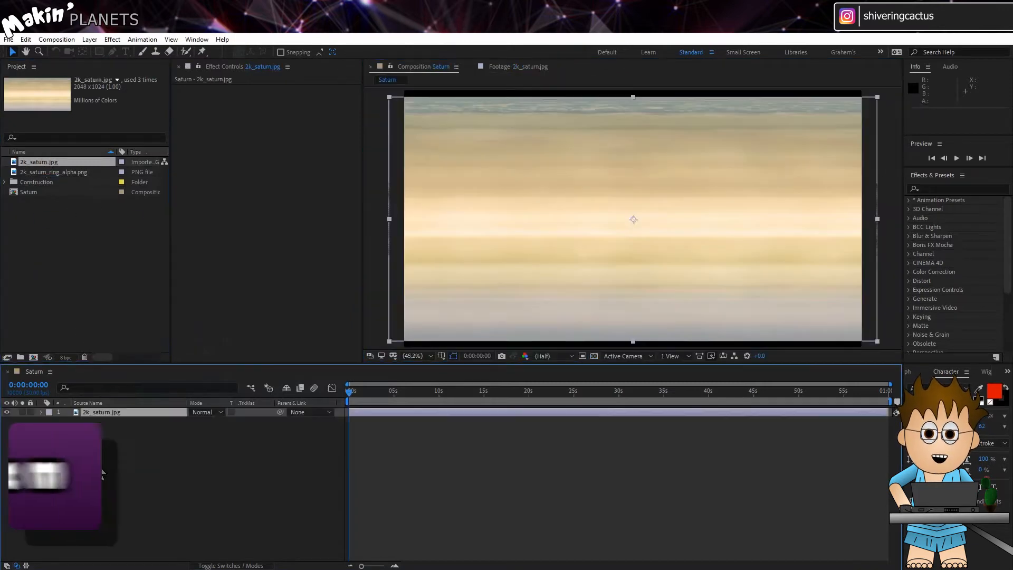
click(474, 67)
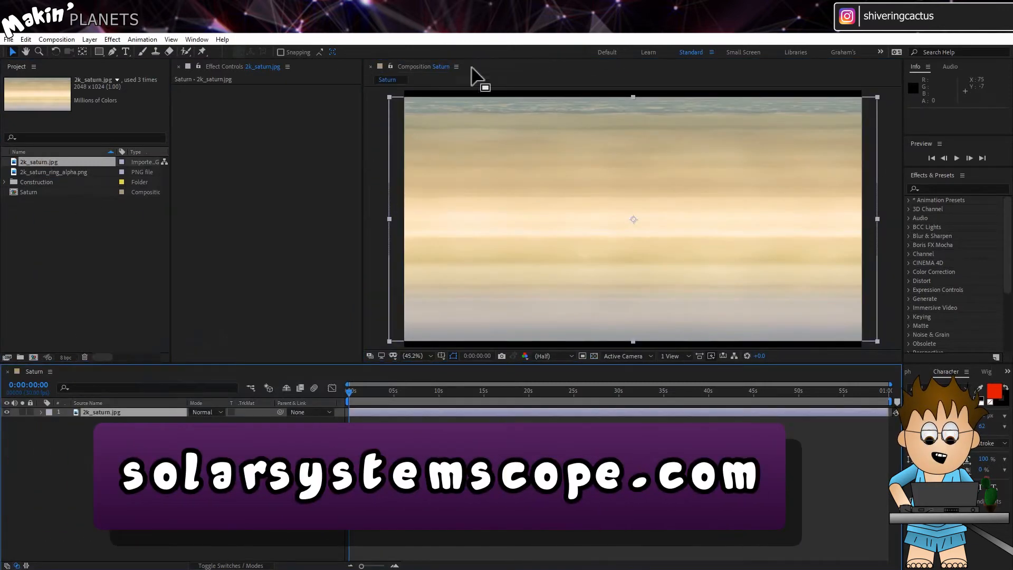
click(7, 413)
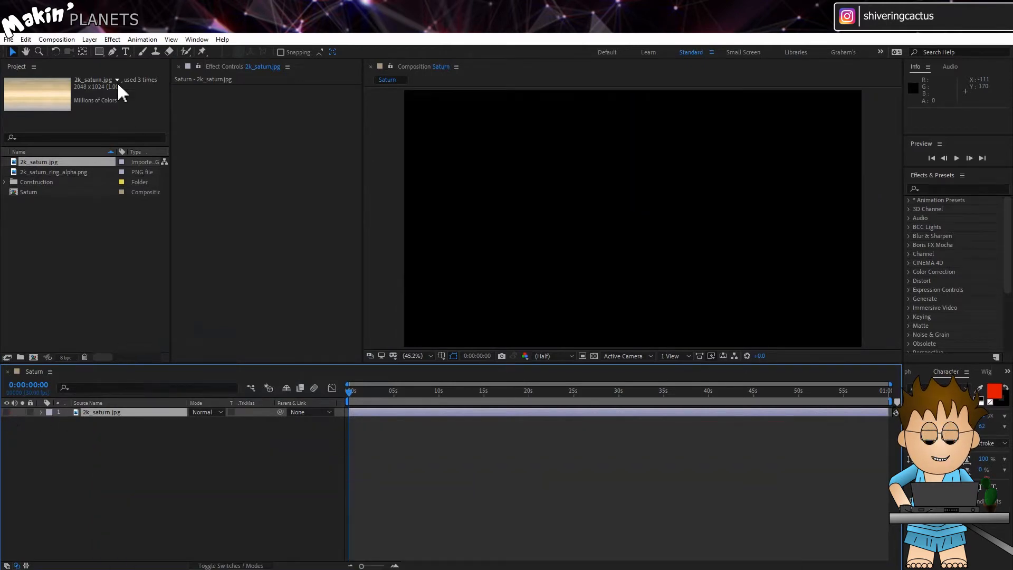
Create a Parallel light with a white color and no shadows, and rename it Sun
click(89, 40)
mouse_move(104, 59)
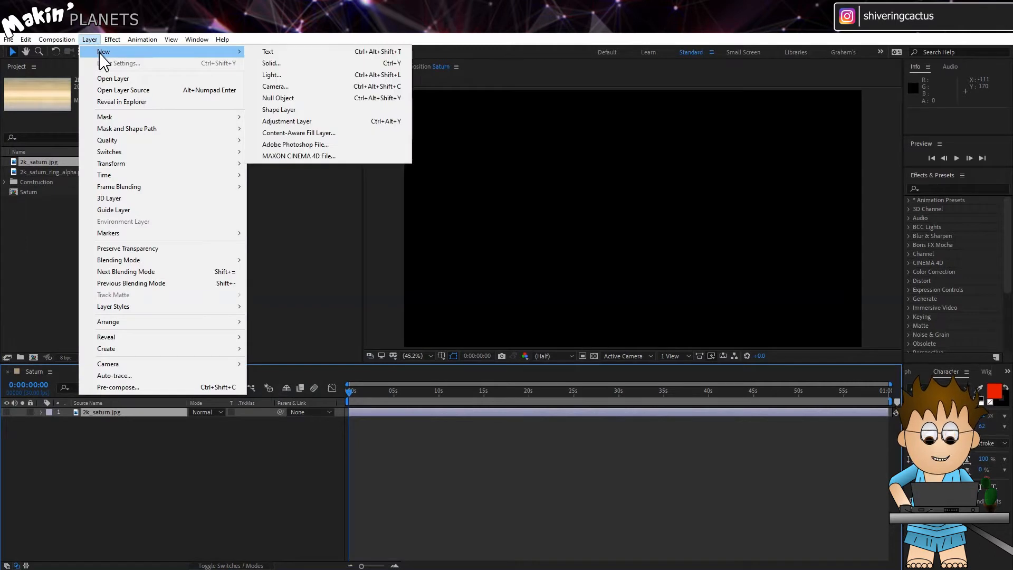
click(354, 77)
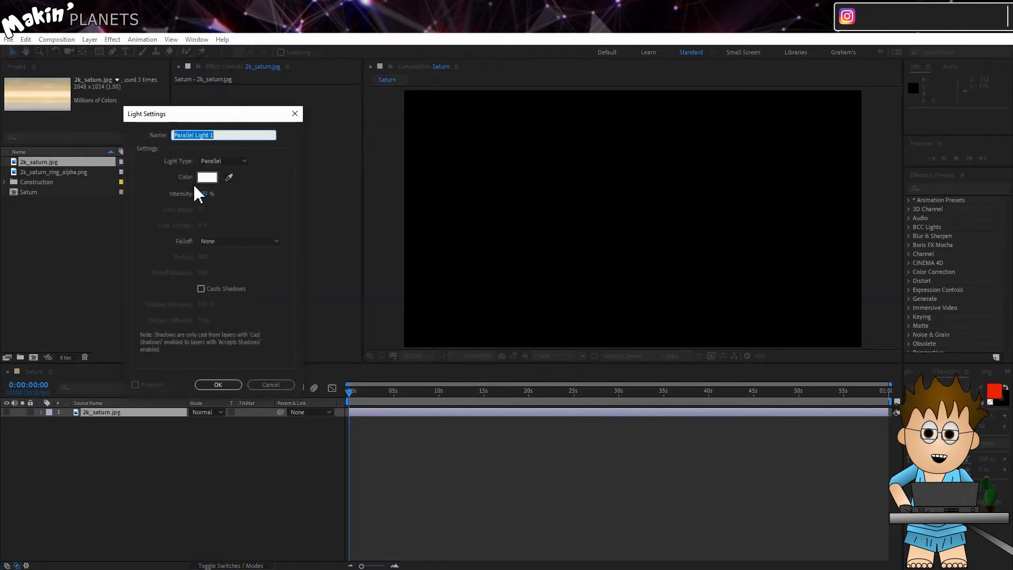
click(222, 385)
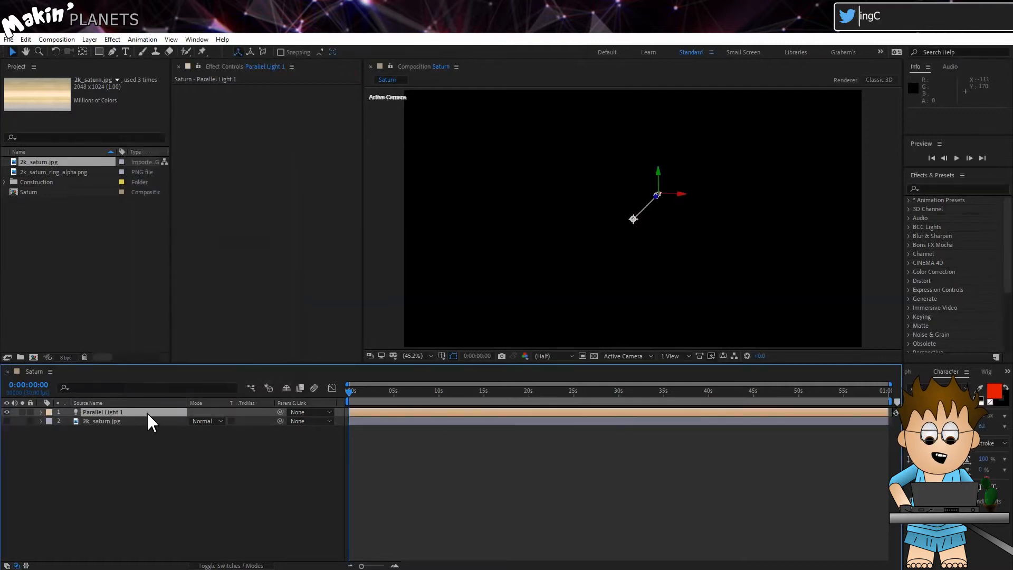
key(Return)
text(Sun)
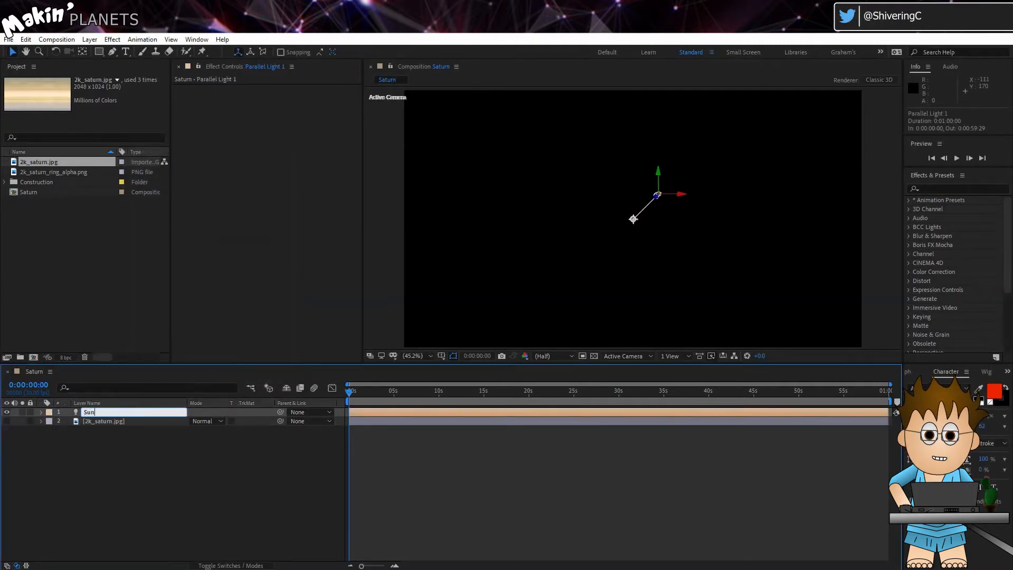
key(Return)
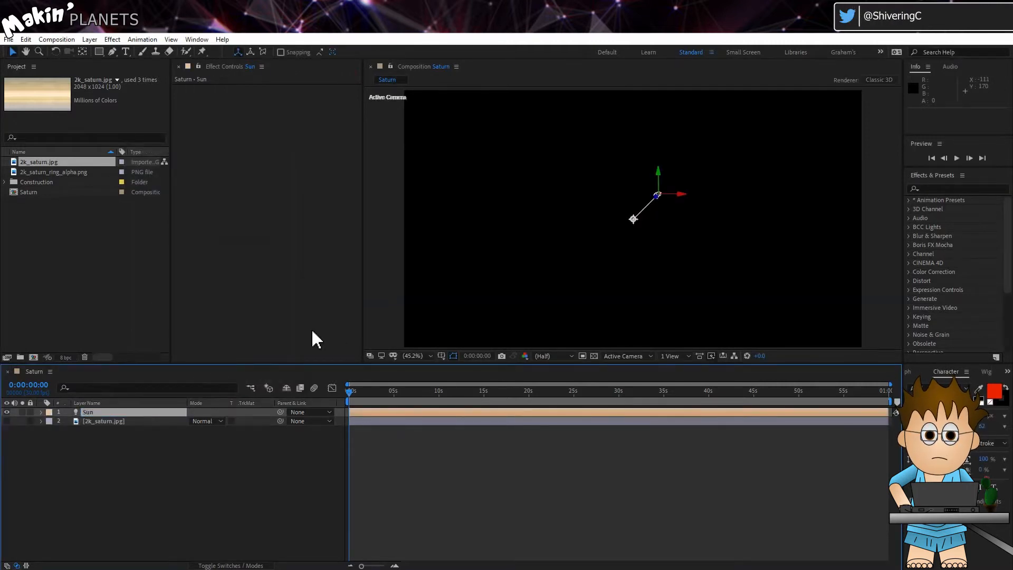
Add a new camera with its default settings to the Saturn composition
click(90, 39)
mouse_move(105, 58)
click(317, 86)
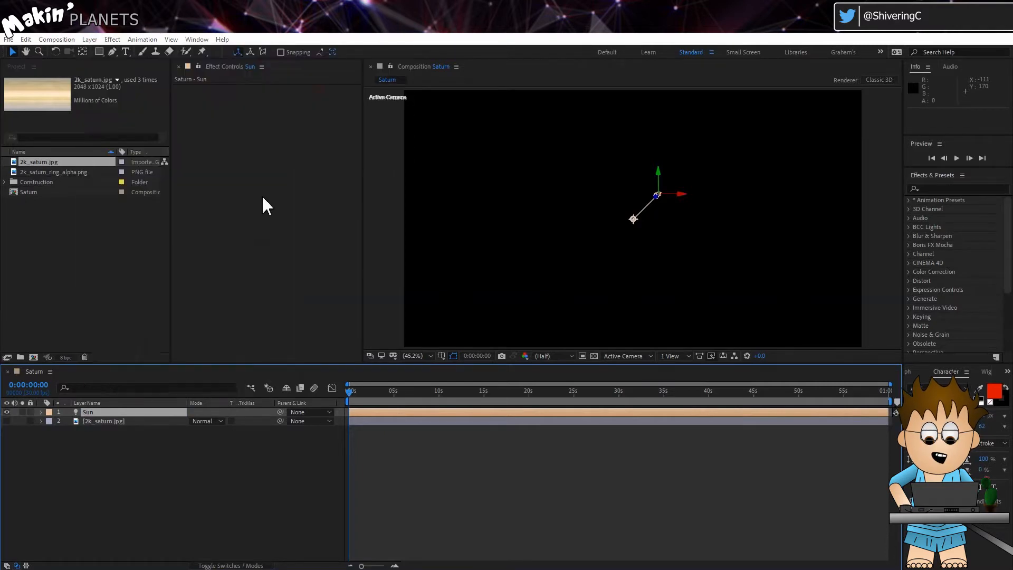
click(613, 415)
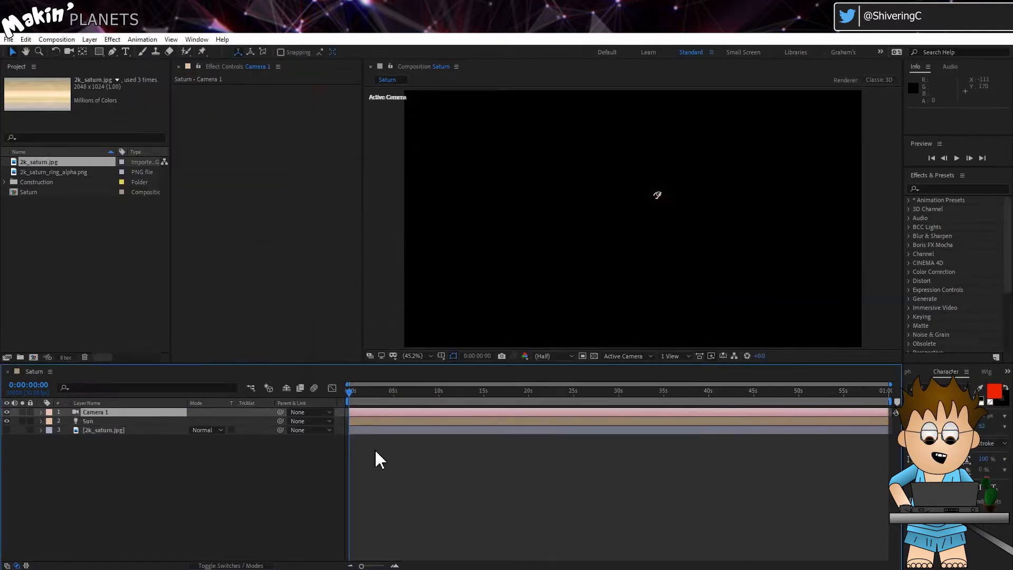
Create a null object and turn it into a 3D layer
click(90, 39)
mouse_move(106, 48)
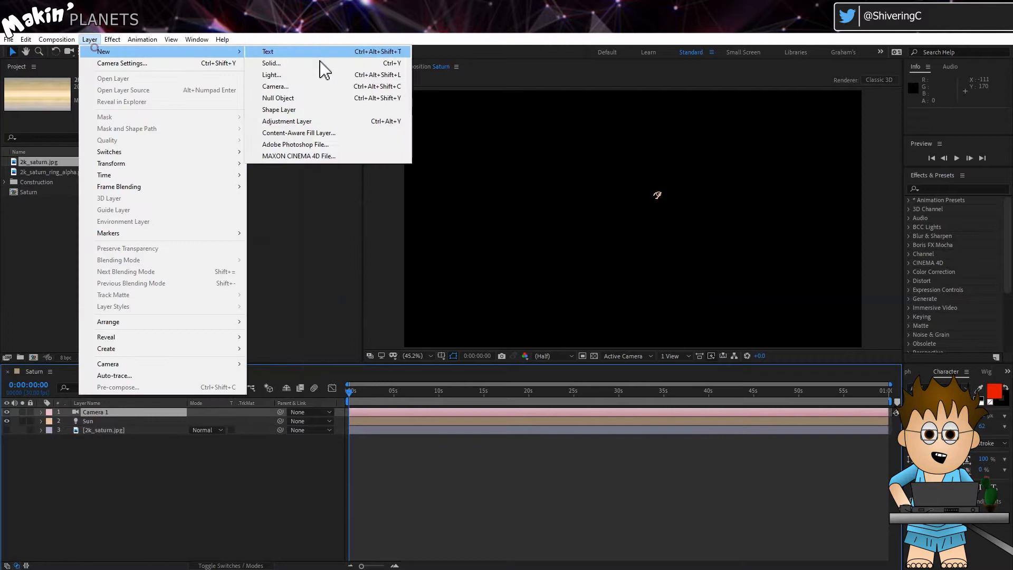
click(337, 97)
click(240, 565)
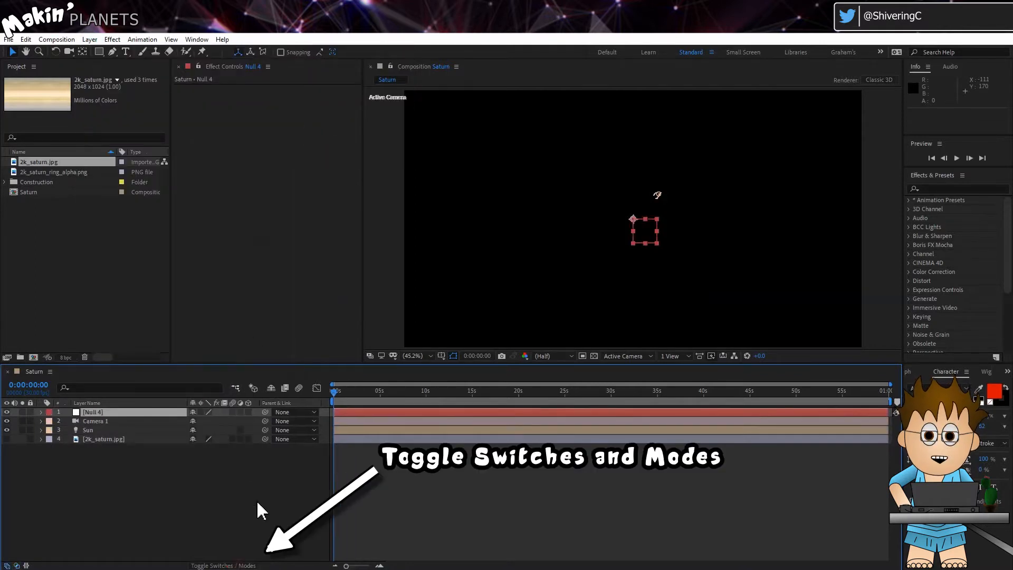
click(248, 412)
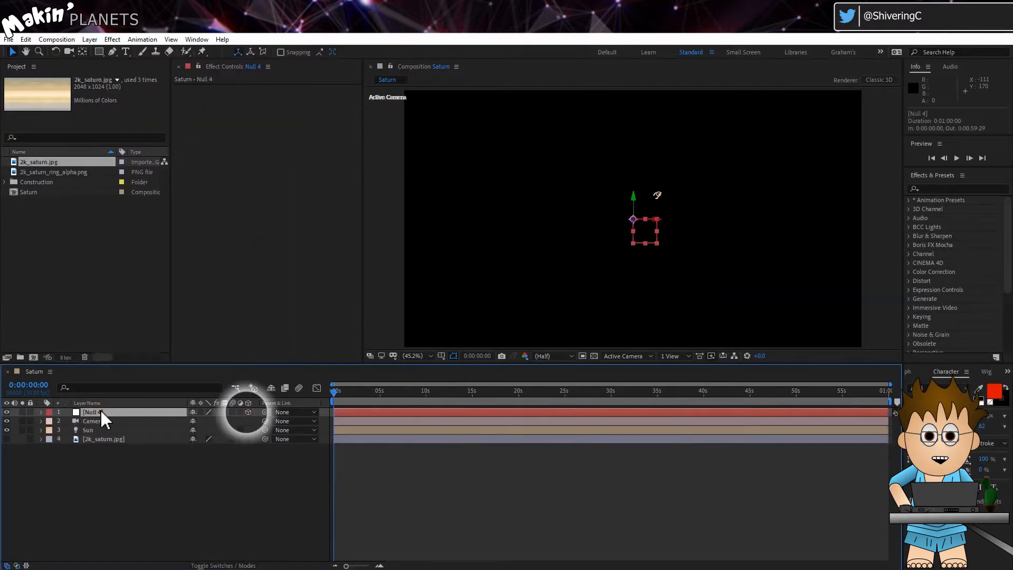
Rename the new null layer as Saturn NULL
key(Return)
key(BackSpace)
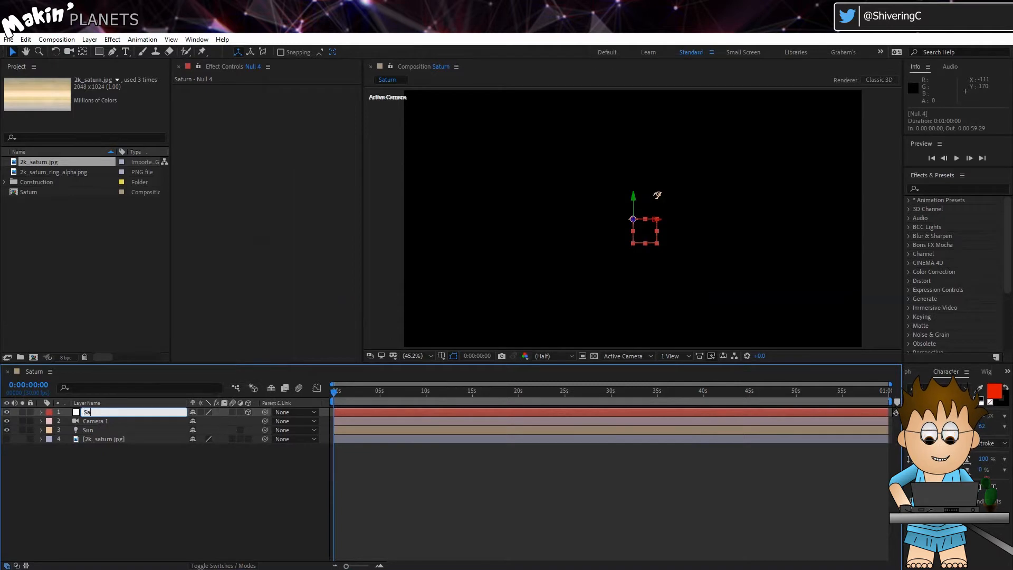
text(Saturn NULL)
key(Return)
click(165, 446)
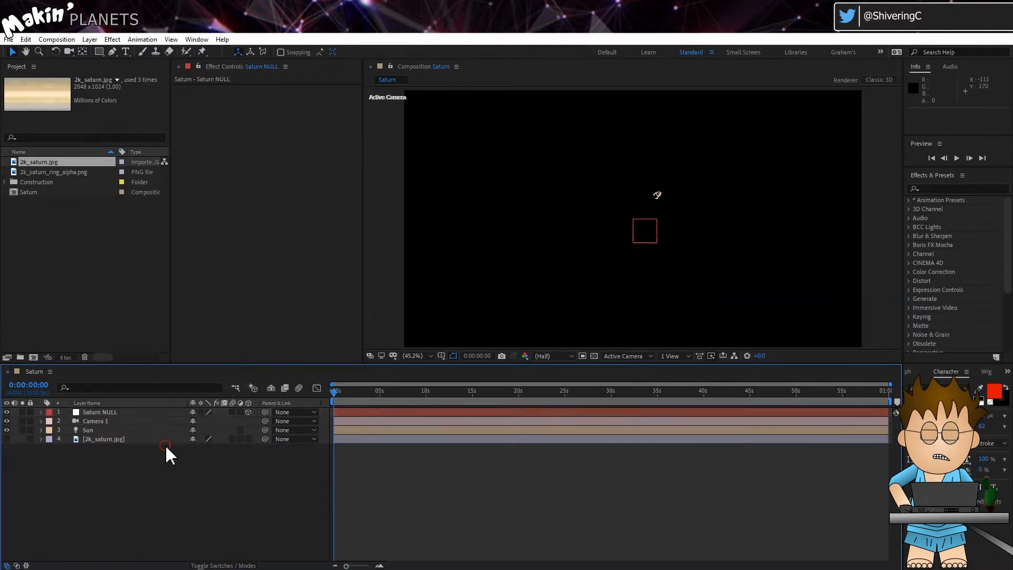
Create a blue solid layer at the composition size of 1920 by 1080 px
click(89, 39)
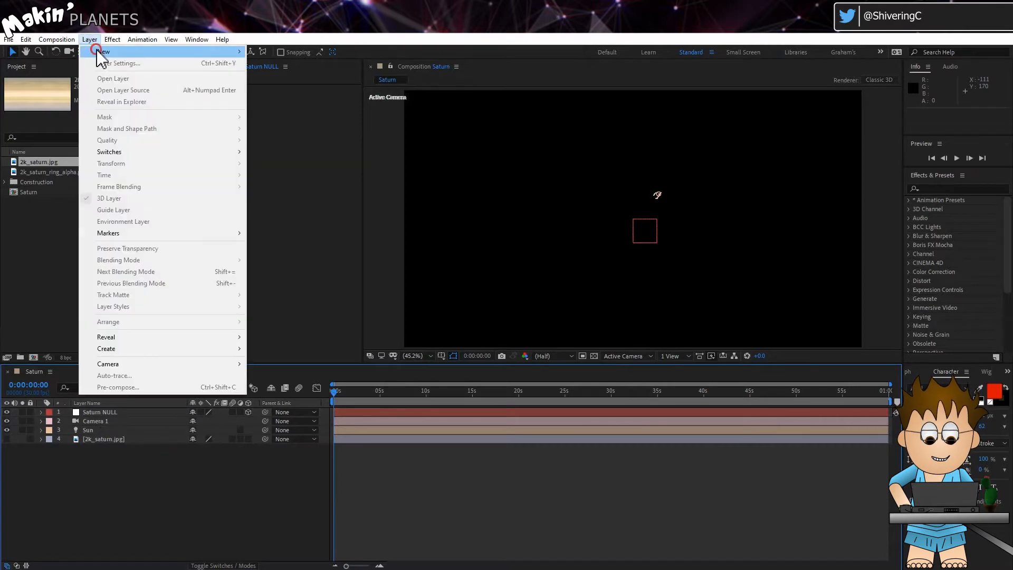
mouse_move(100, 51)
click(275, 64)
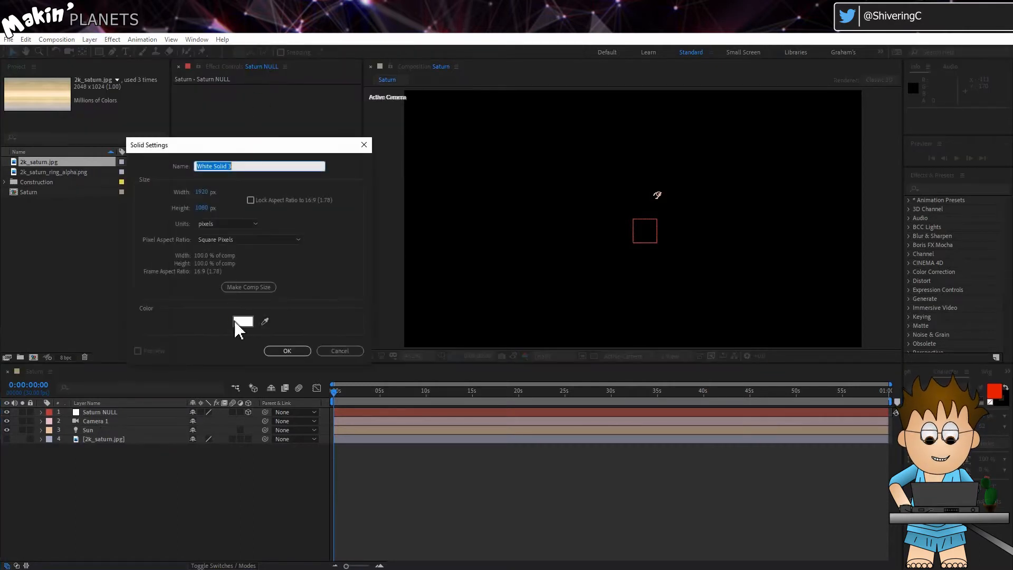
click(236, 322)
click(486, 329)
drag(374, 291, 474, 277)
click(569, 281)
click(258, 285)
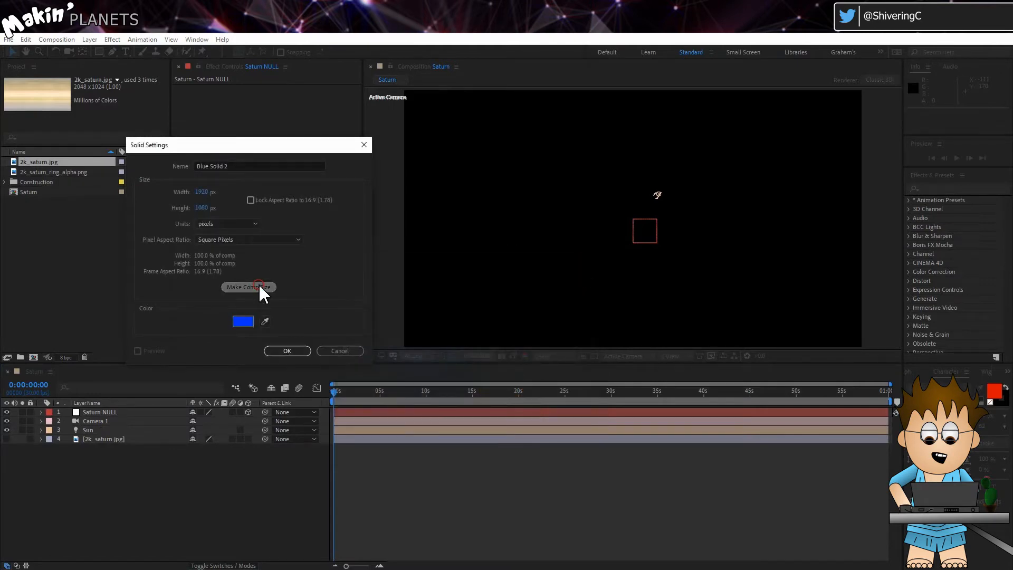
click(287, 350)
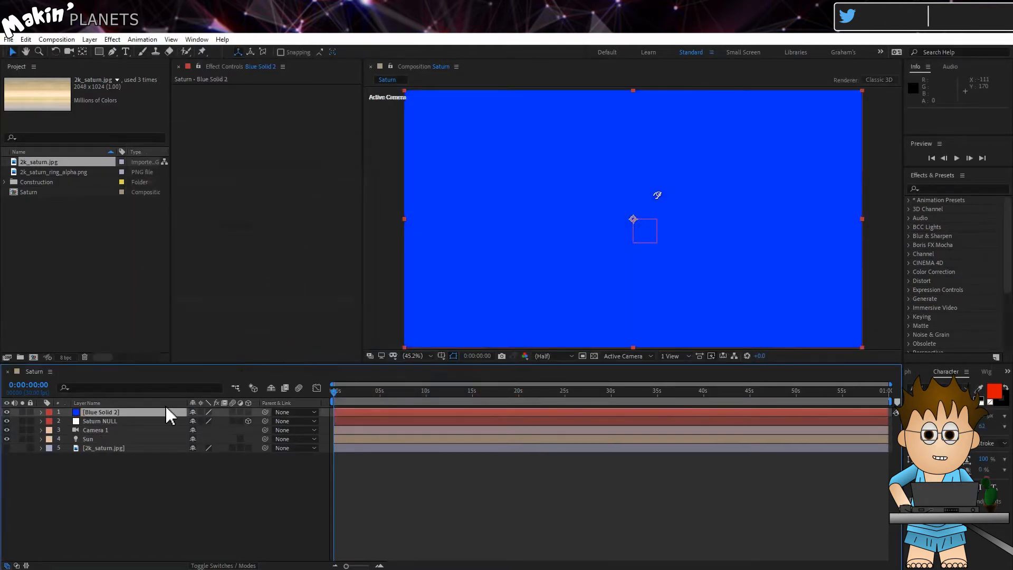
Rename the blue solid as Saturn and place it directly below Saturn NULL in the layer order
key(Return)
text(Satur)
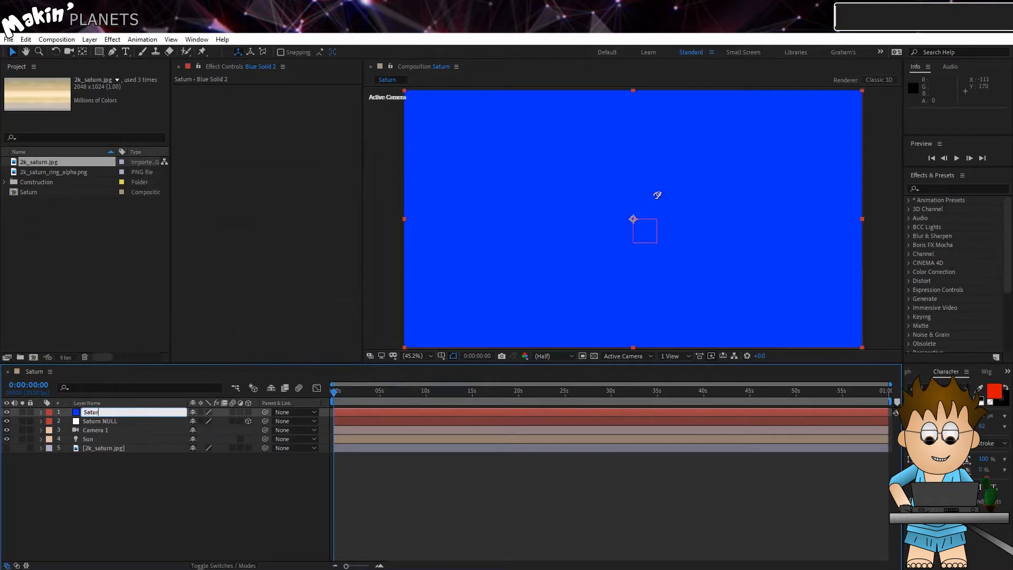
text(n)
key(Return)
mouse_move(125, 430)
mouse_down()
mouse_move(121, 412)
mouse_move(109, 436)
mouse_move(109, 422)
mouse_move(112, 443)
mouse_up()
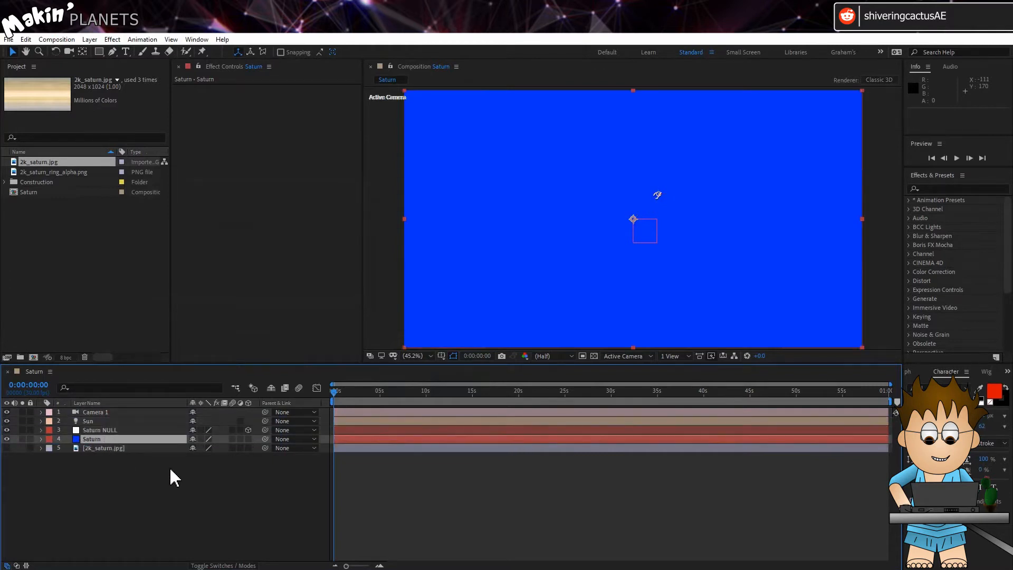
Apply the Video Copilot VC Orb effect to the Saturn solid
click(113, 39)
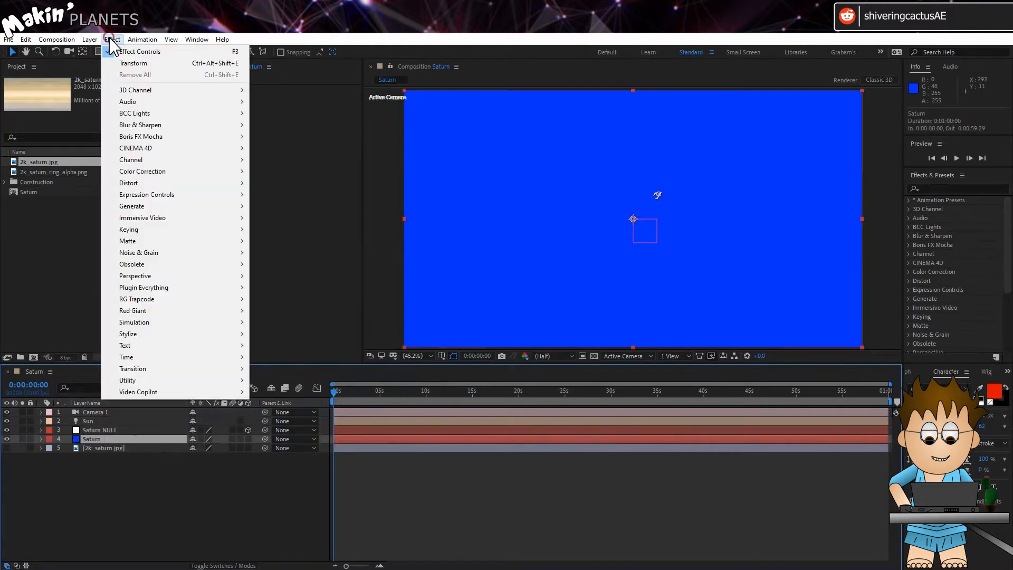
mouse_move(186, 395)
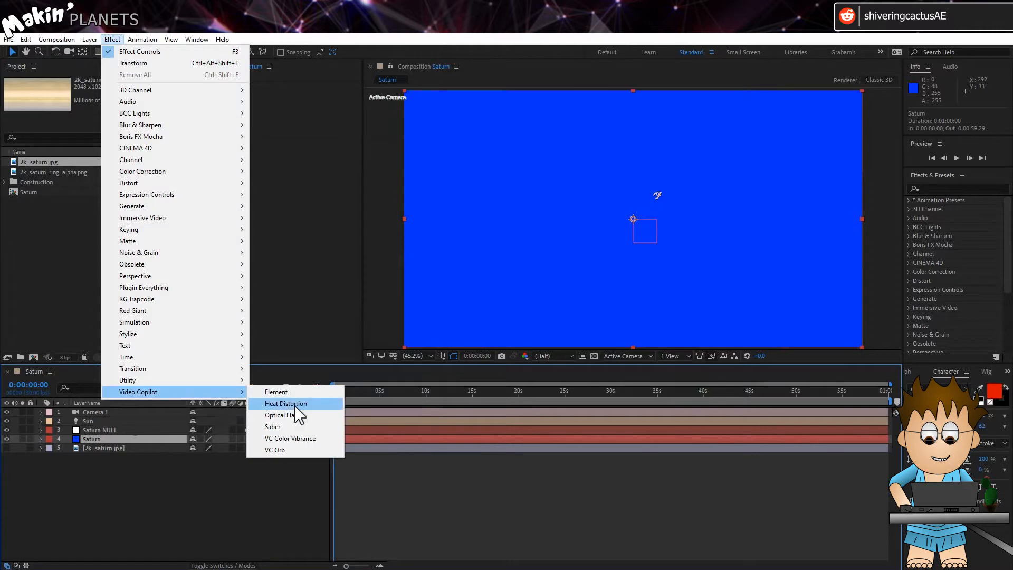
click(322, 451)
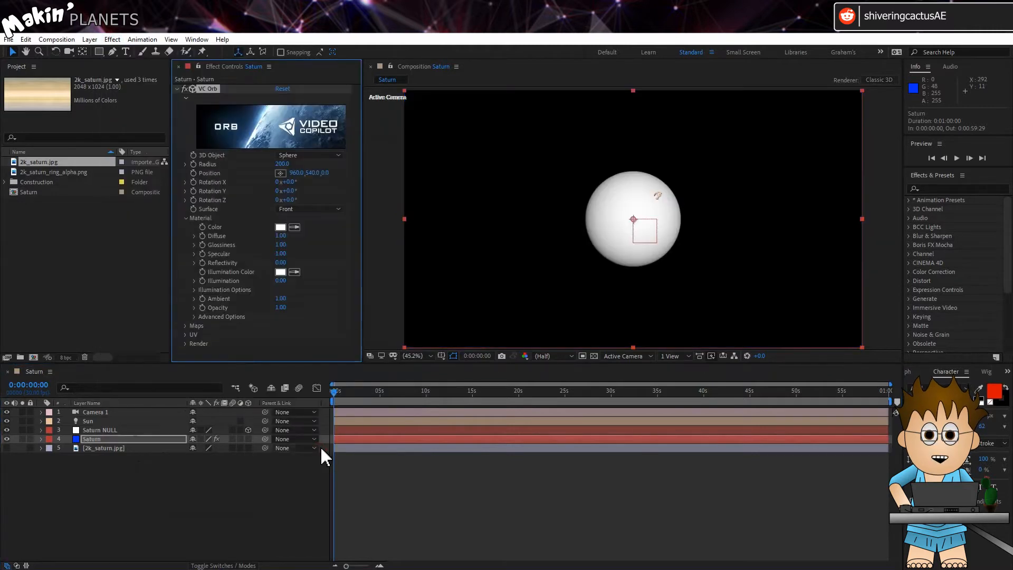
Use the 2k_saturn.jpg layer as the orb's diffuse map and set the material's Specular to 0
click(186, 325)
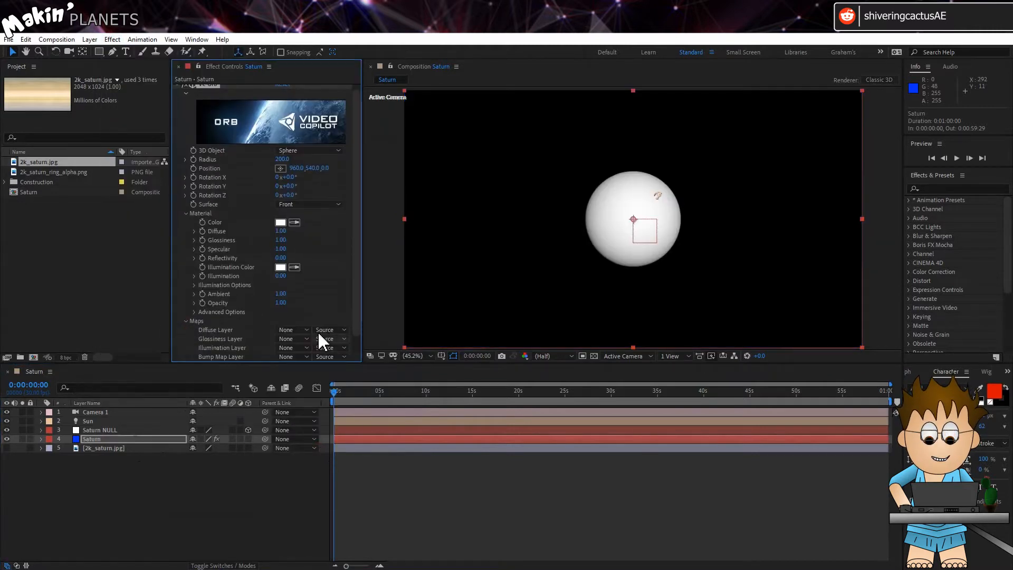
click(305, 330)
click(339, 381)
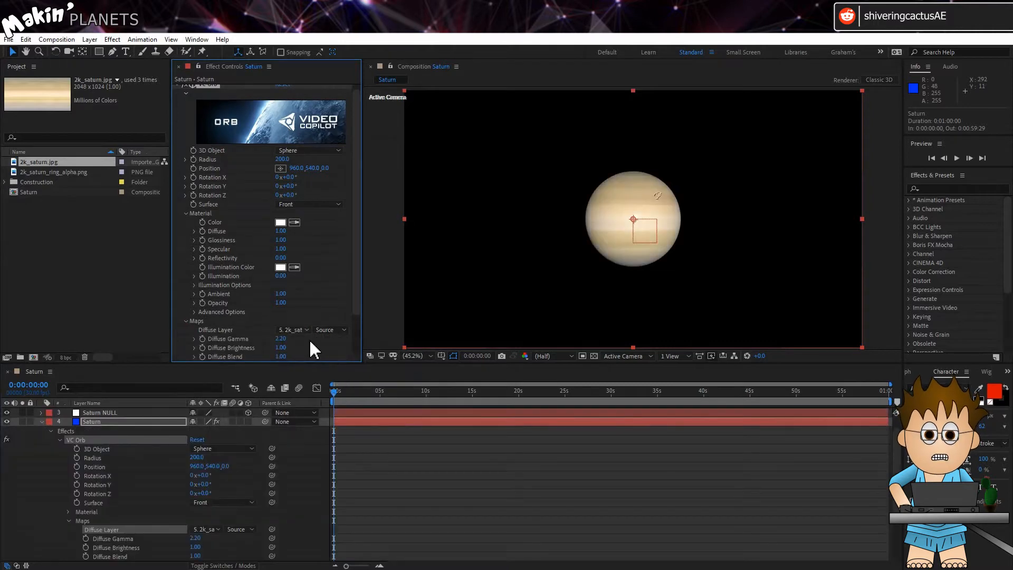
click(281, 249)
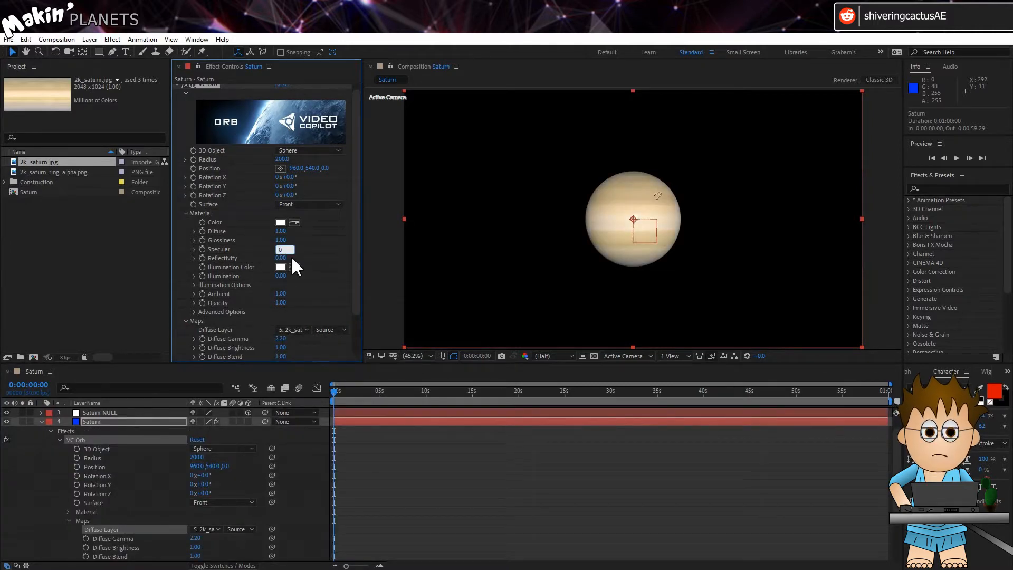
key(Return)
Link the VC Orb Position property to the Position of the Saturn NULL layer
click(119, 411)
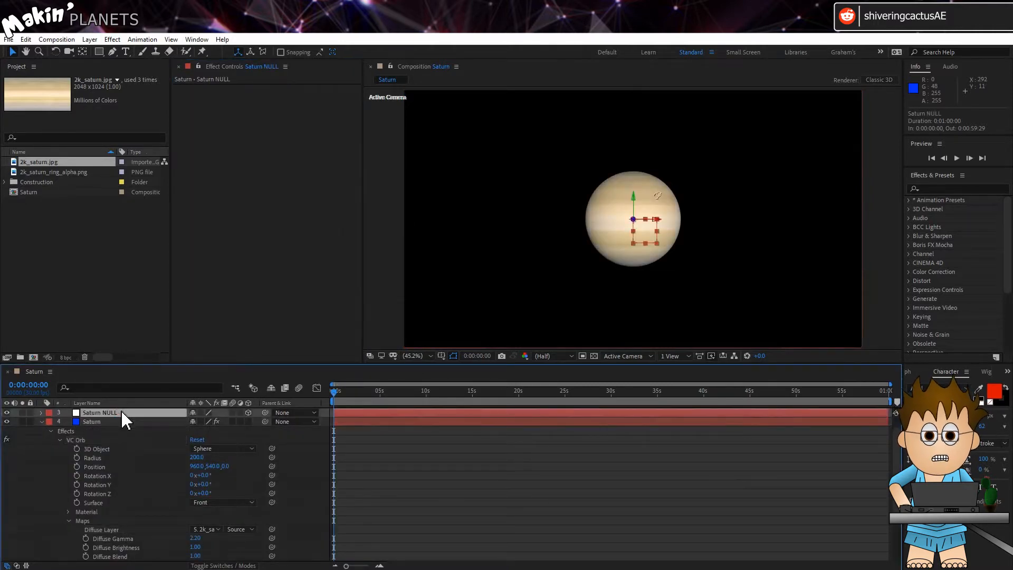
key(p)
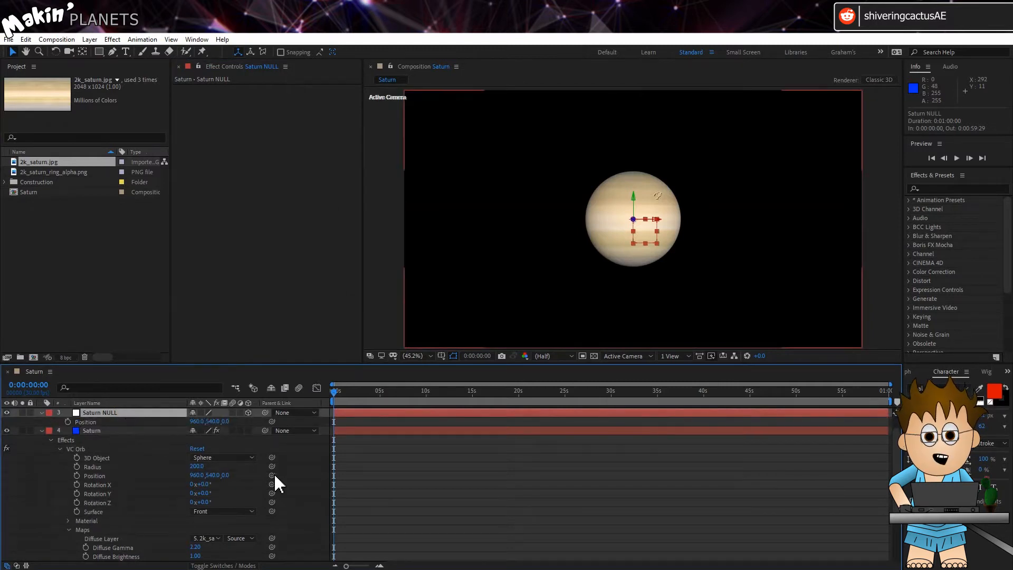
drag(272, 474, 97, 421)
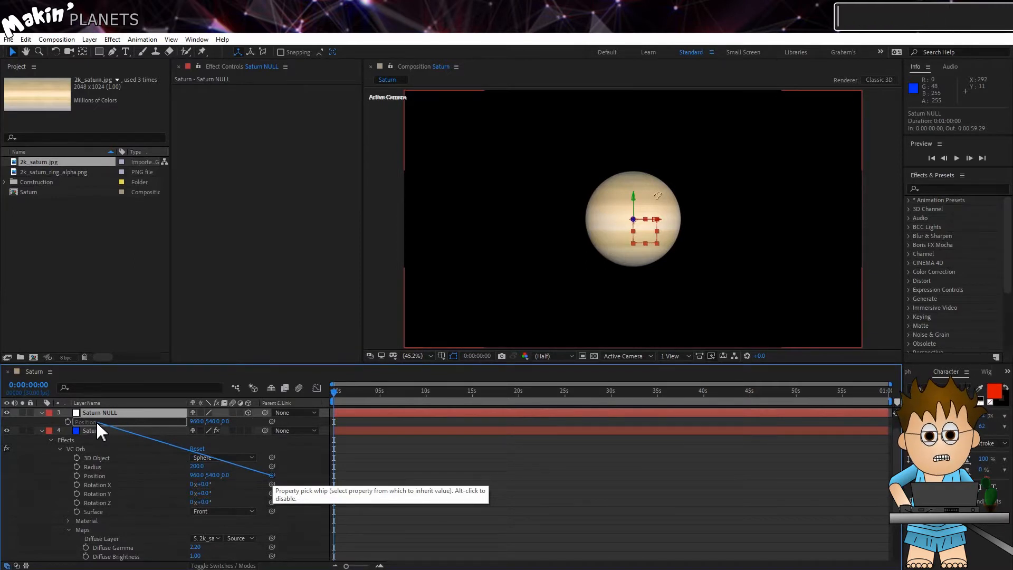
drag(96, 420, 96, 419)
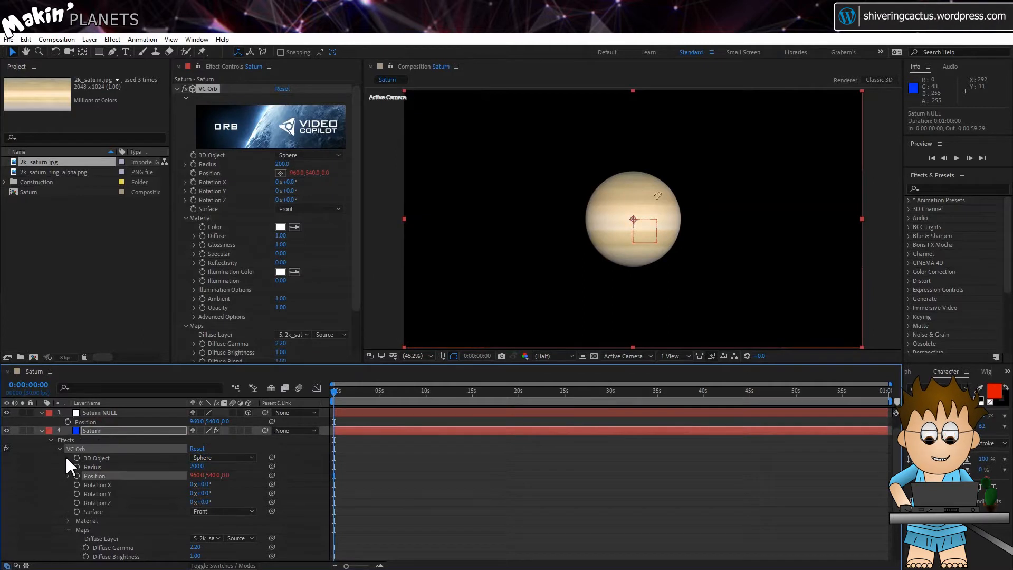
Link the Sun light's Point of Interest to the Position of the Saturn NULL layer
scroll(64, 456, up, 1)
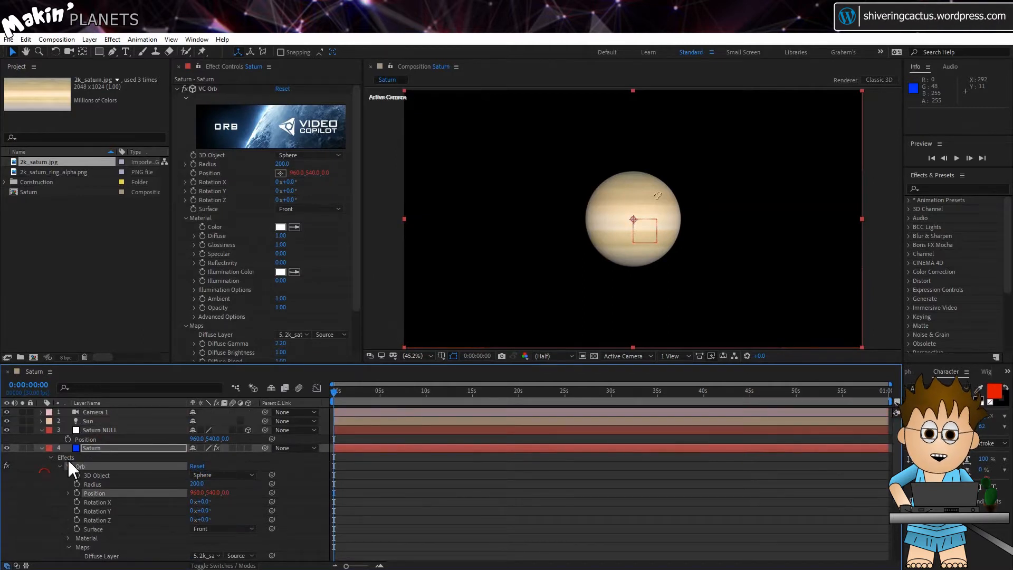
click(90, 421)
click(41, 421)
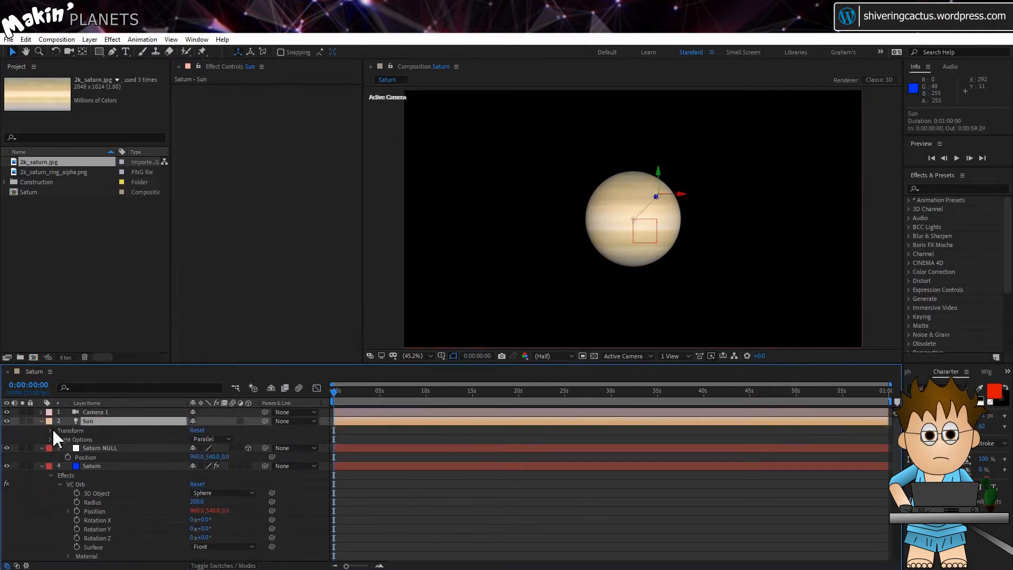
drag(272, 439, 85, 476)
click(42, 447)
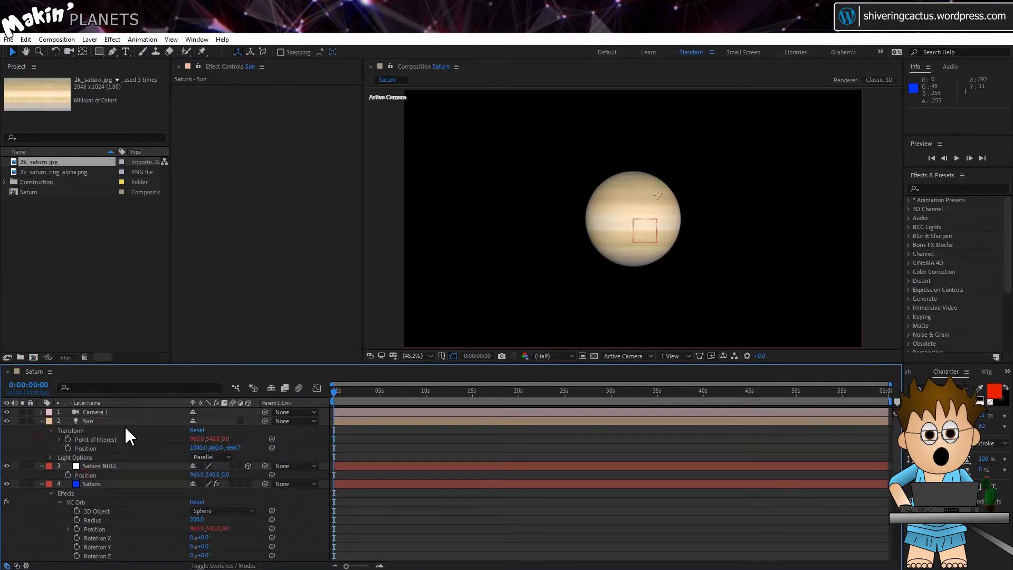
Try moving the Sun light freehand across to the planet's left side, ending at about 514, 460, -729.7
click(88, 420)
drag(685, 199, 351, 217)
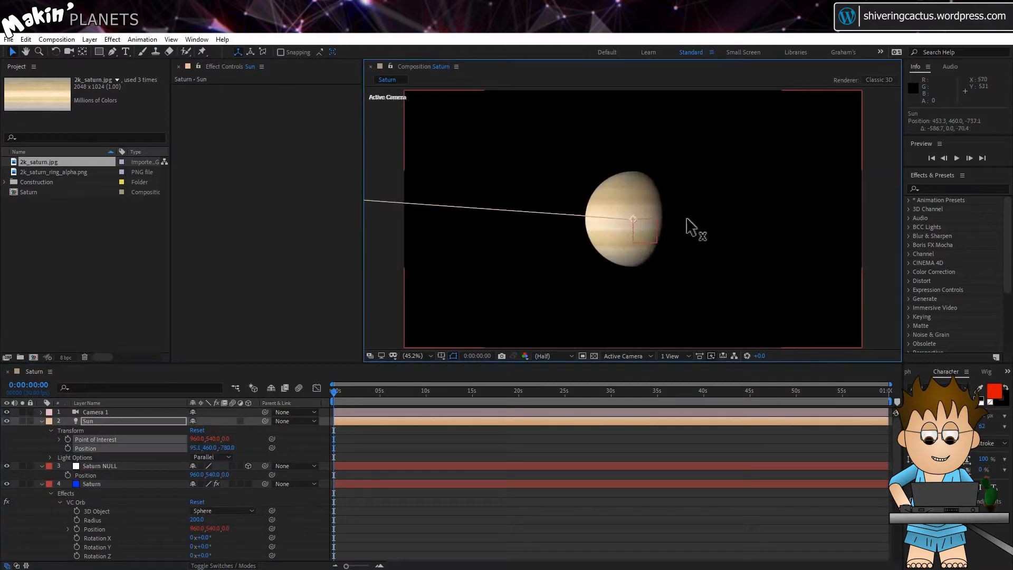
drag(686, 219, 559, 242)
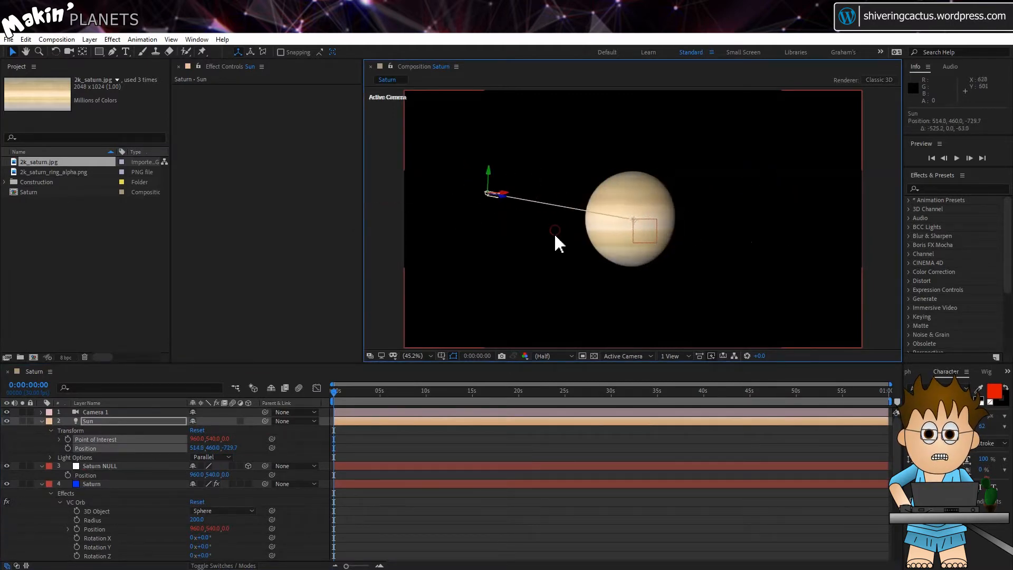
Set the Sun light's Position to -2000, -200, 0
click(198, 448)
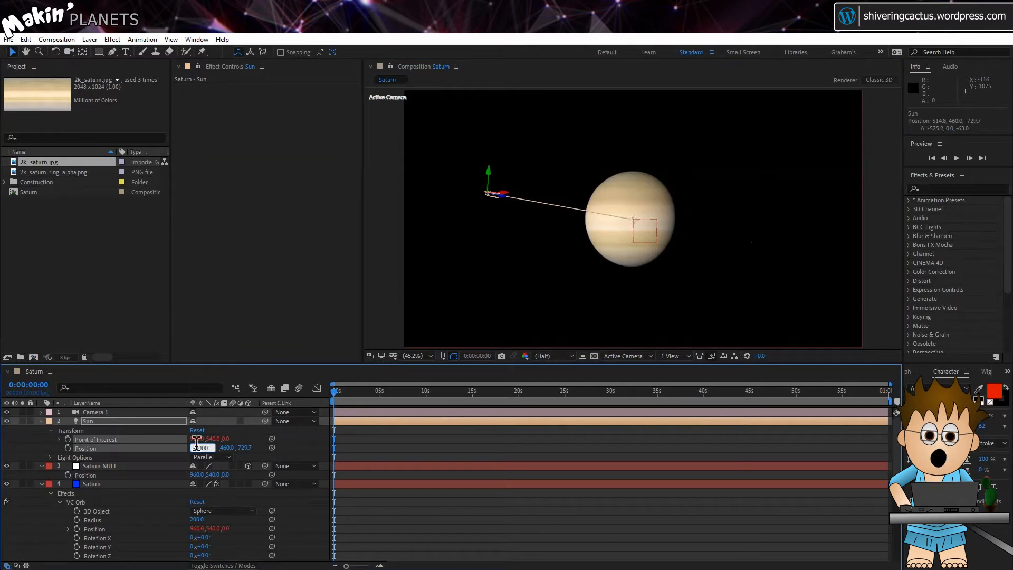
key(Return)
click(221, 448)
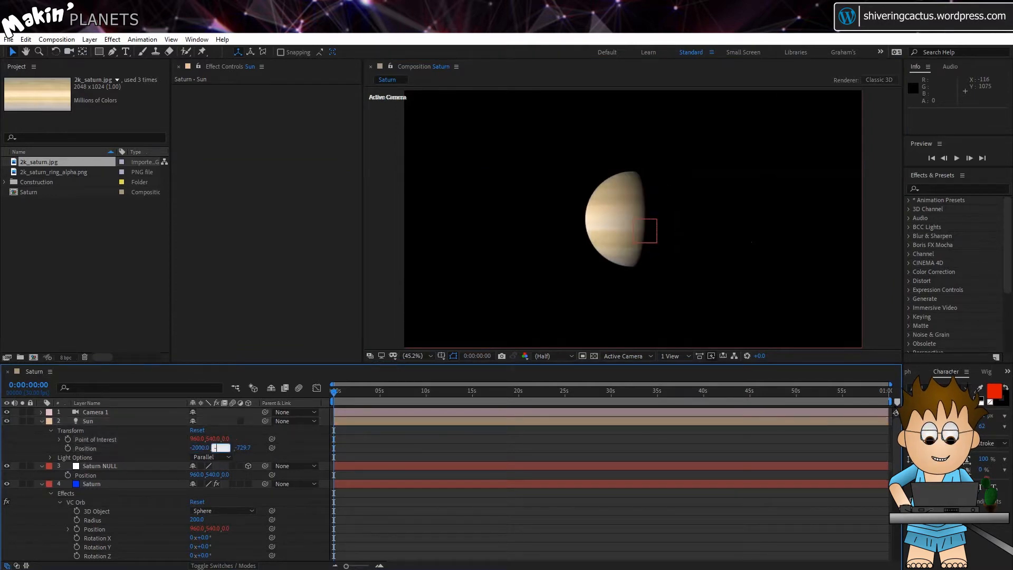
click(243, 447)
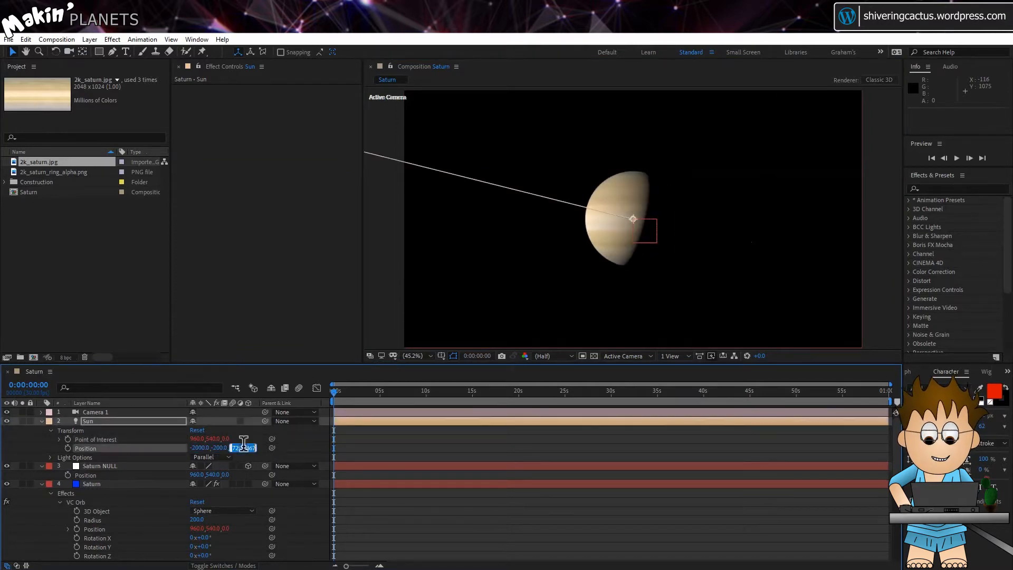
text(0)
key(Return)
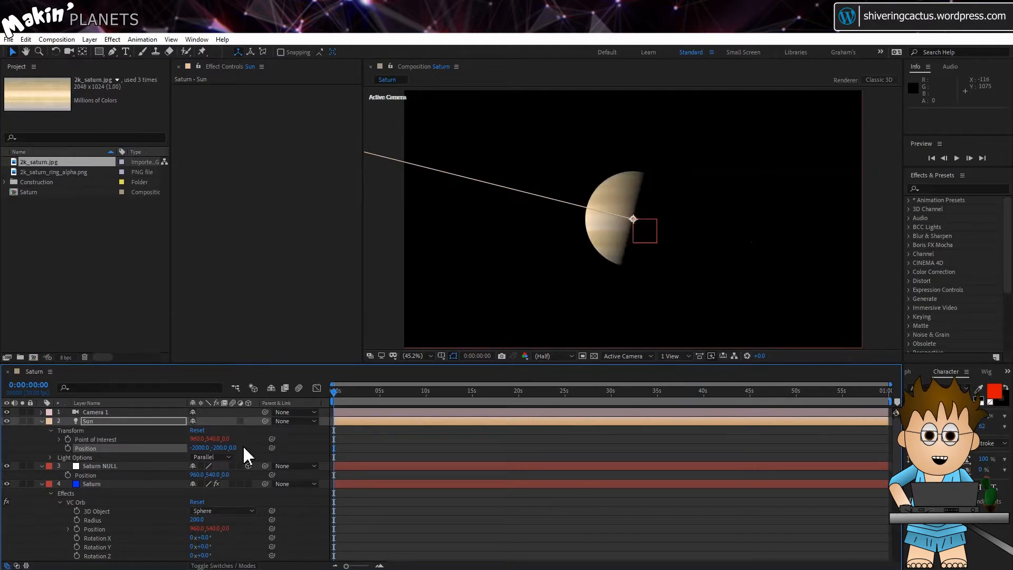
click(129, 495)
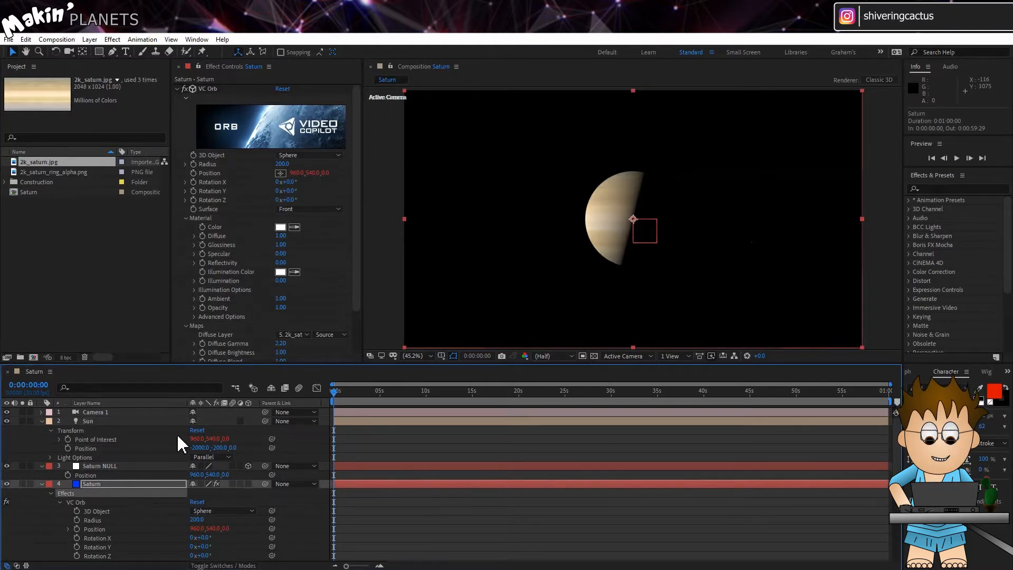
Create a new 1920 x 1080 composition named Rings, 30 fps and one minute long
click(69, 39)
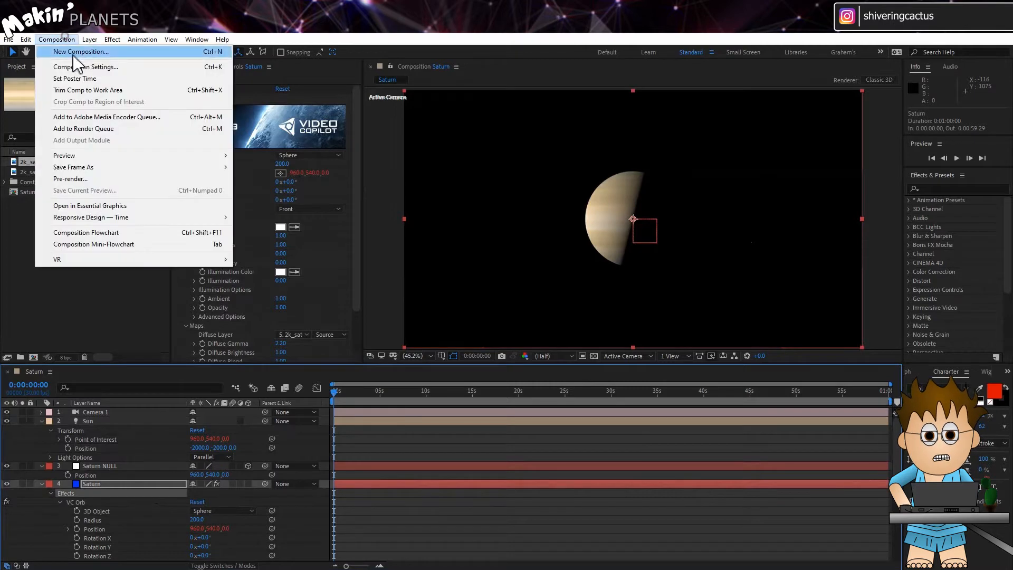
click(77, 48)
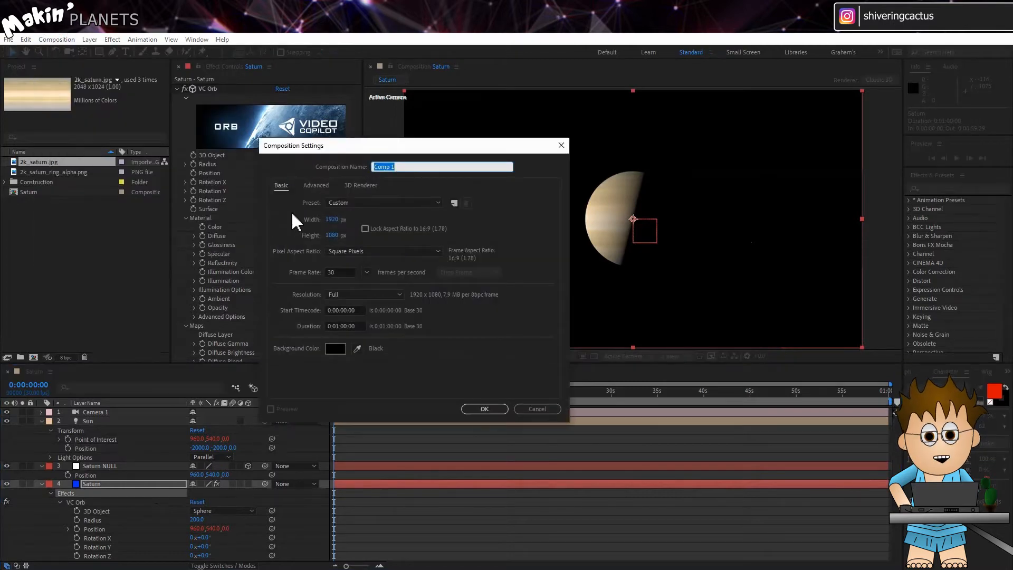
click(332, 219)
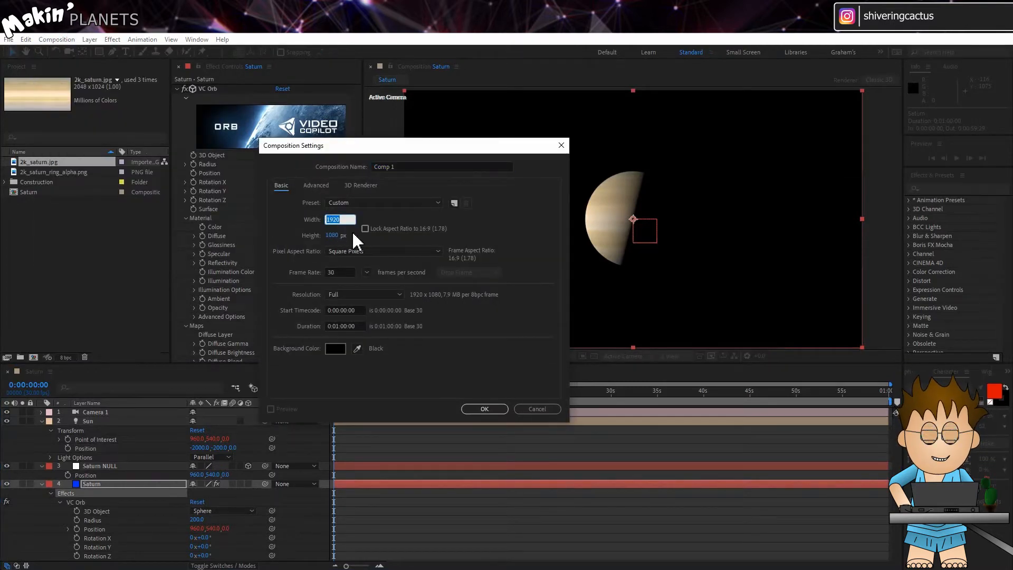
drag(412, 165, 324, 171)
text(Rings)
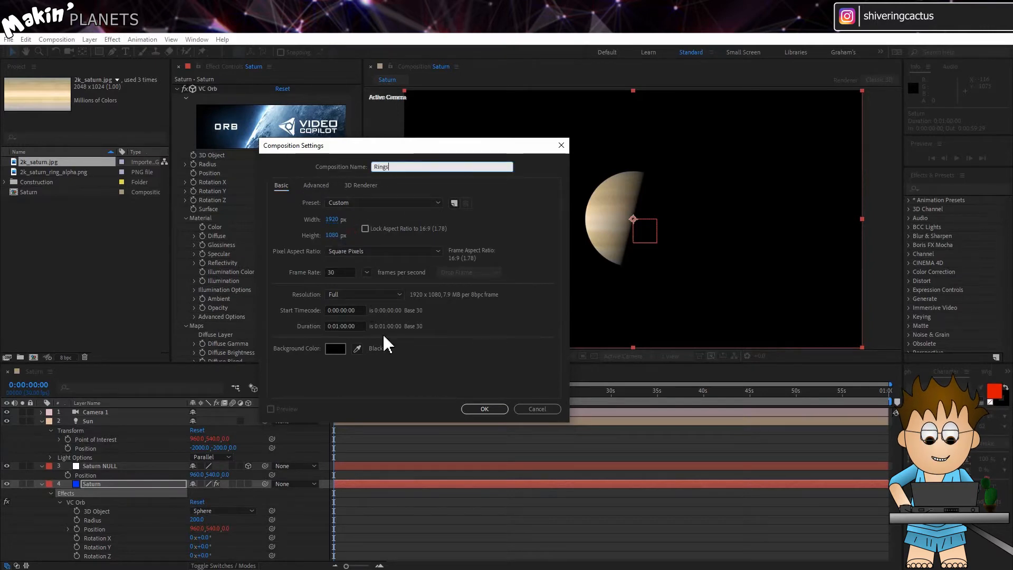
click(484, 409)
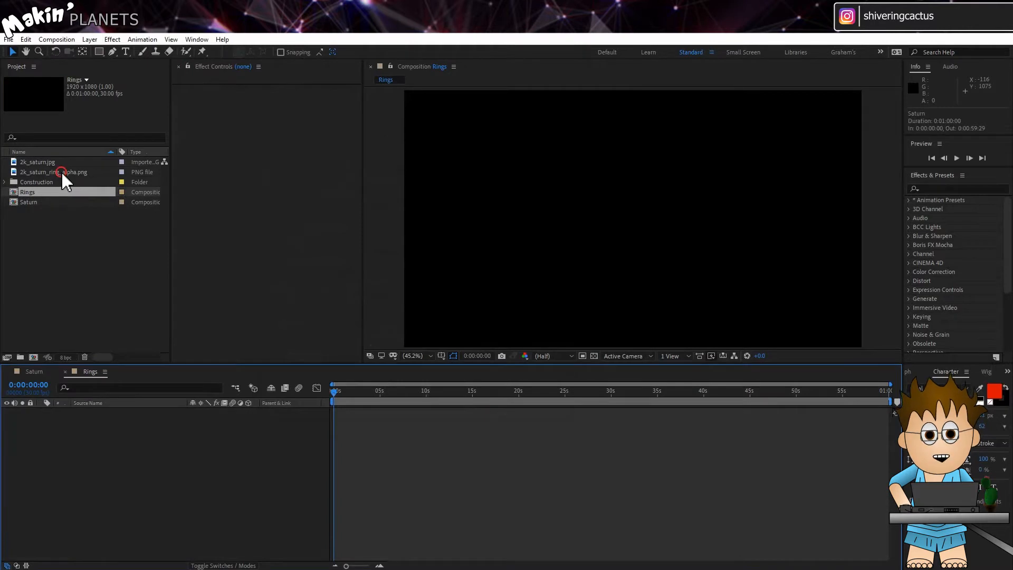
Add 2k_saturn_ring_alpha.png to the Rings composition and set its Rotation to 90 degrees
drag(61, 172, 125, 445)
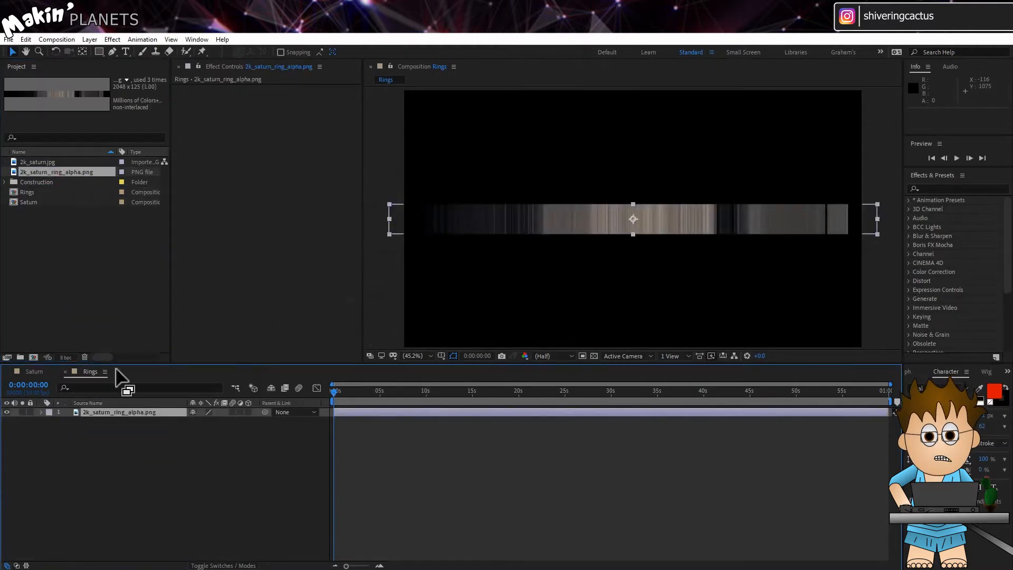
click(51, 421)
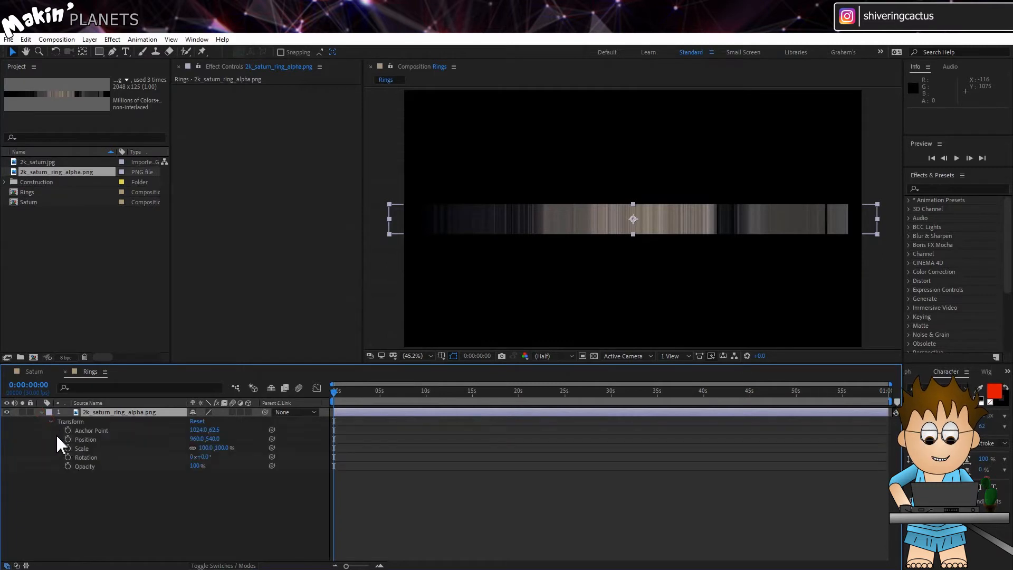
text(90)
key(Return)
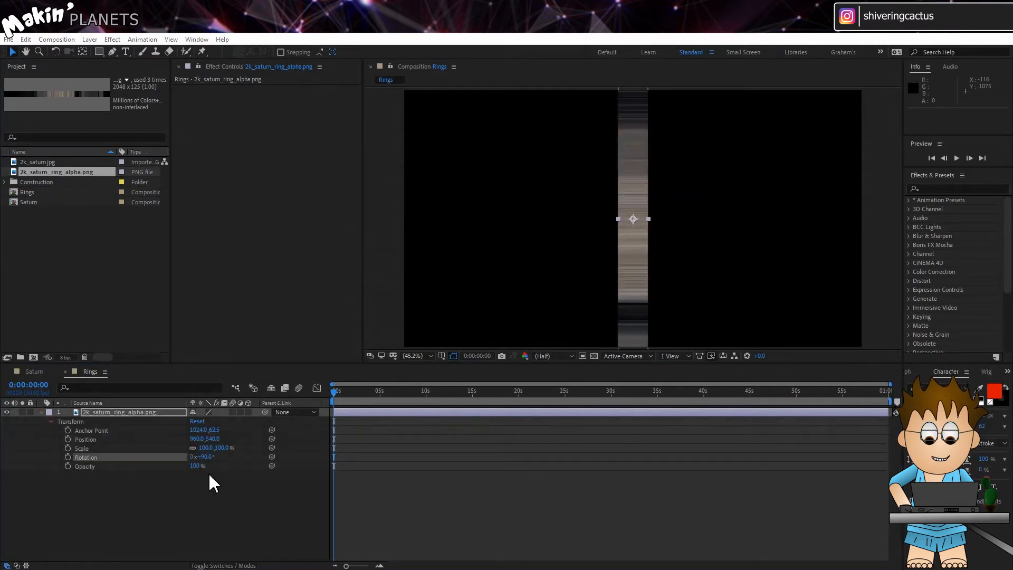
Scale the ring image non-uniformly to 25, 1640% and lower it to a Position of 960, 841
click(196, 448)
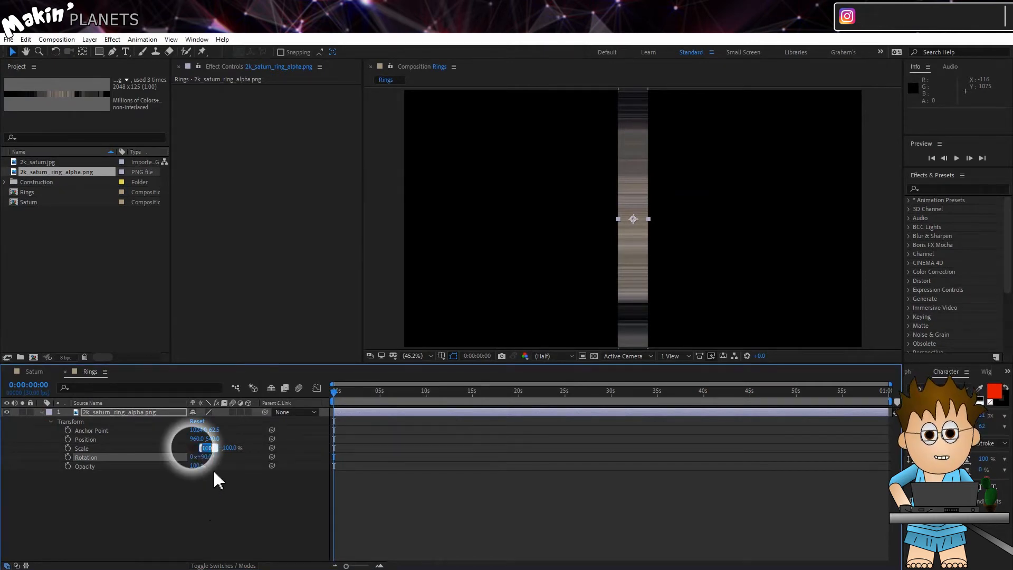
text(25)
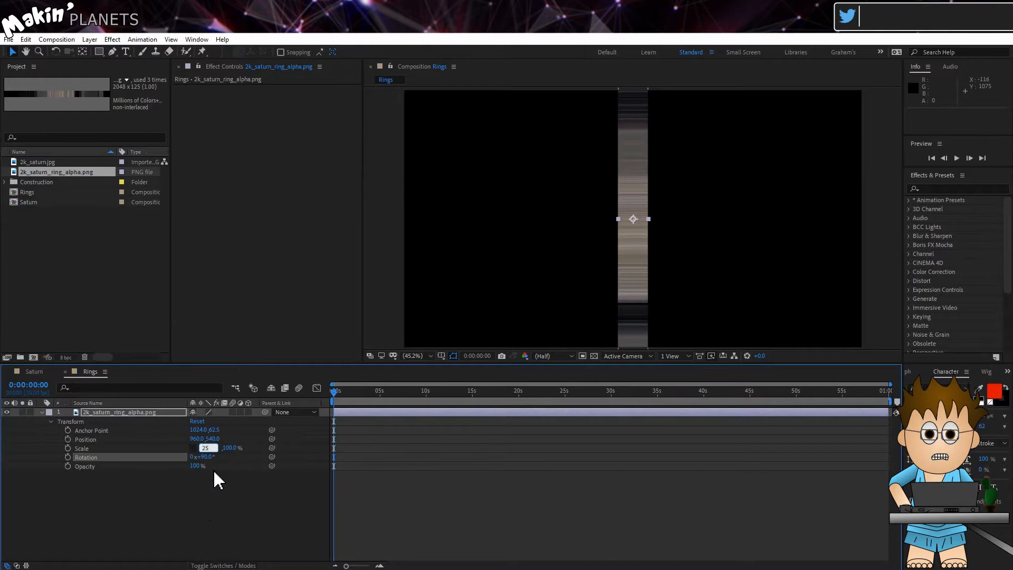
key(Return)
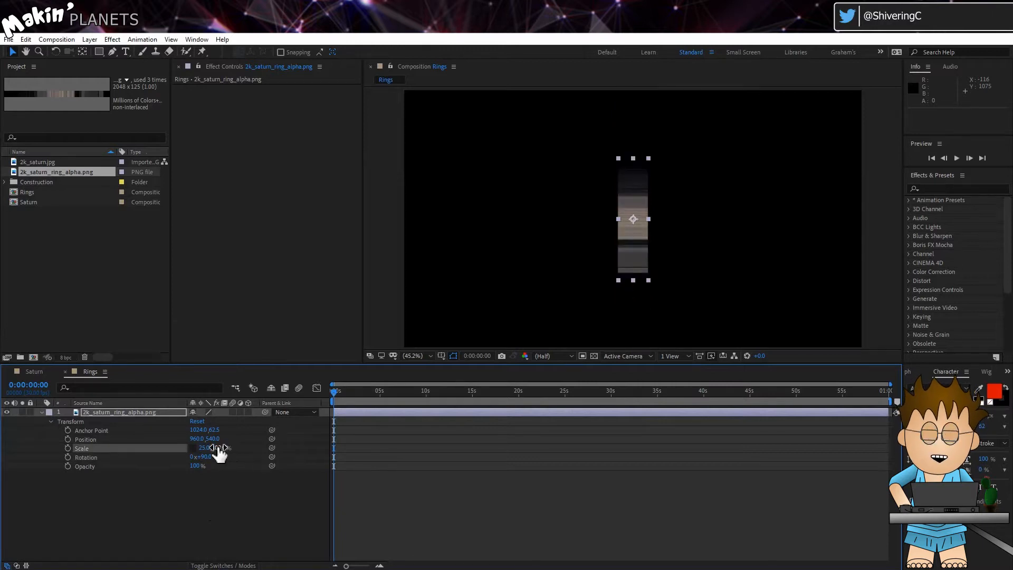
drag(219, 448, 1007, 429)
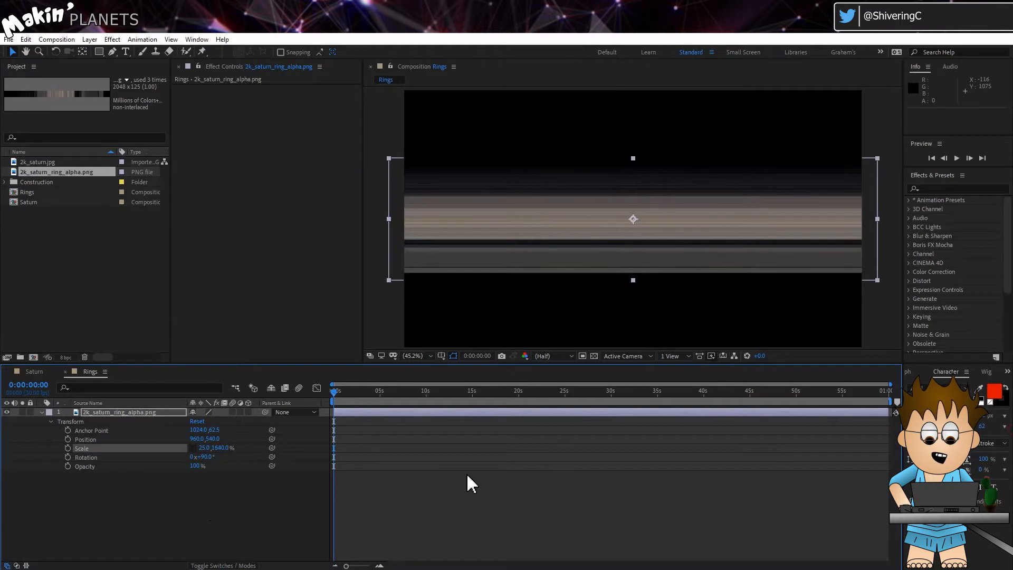
click(206, 499)
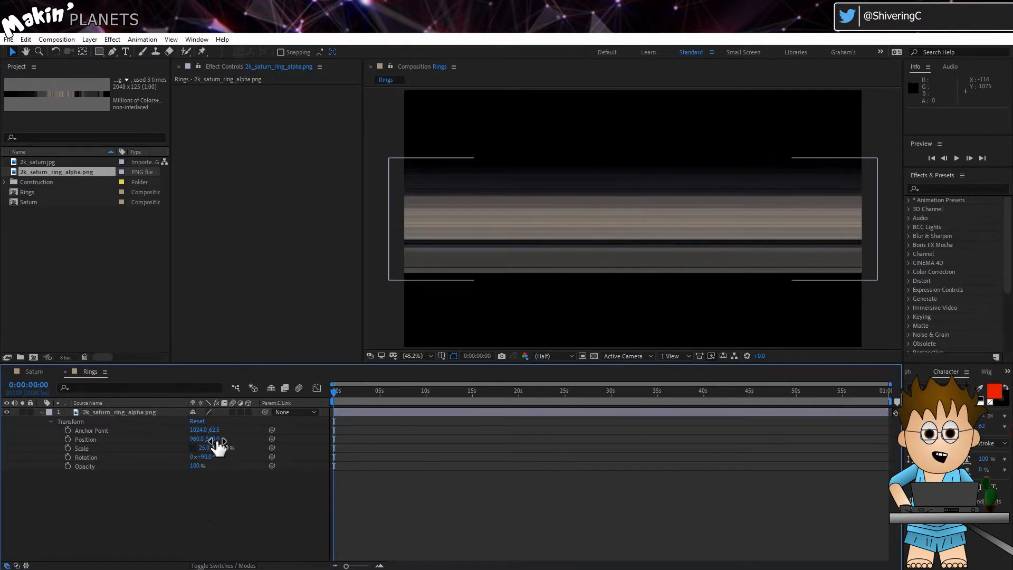
drag(213, 439, 352, 460)
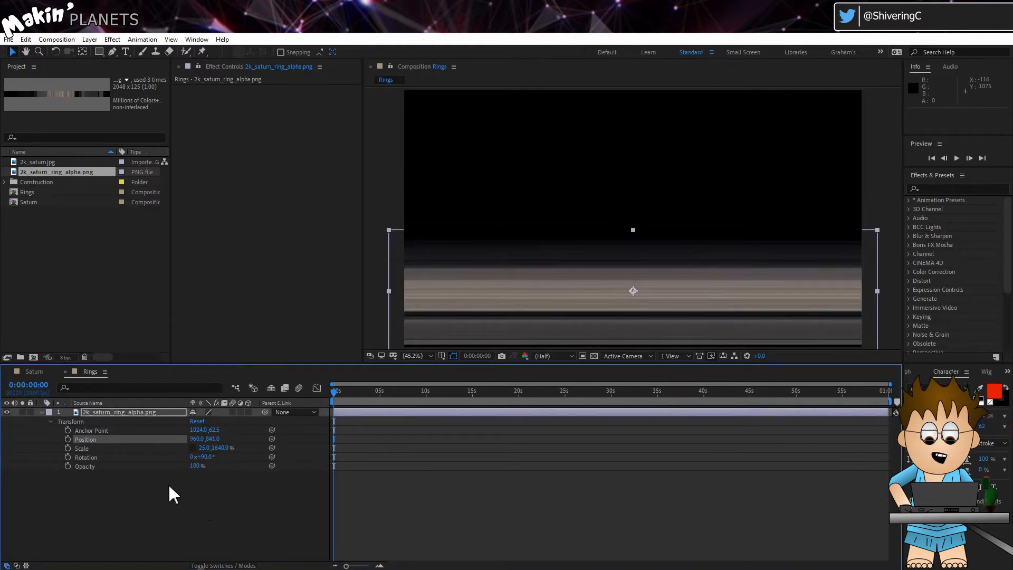
Add a new adjustment layer above the ring image in the Rings composition
click(90, 39)
click(96, 51)
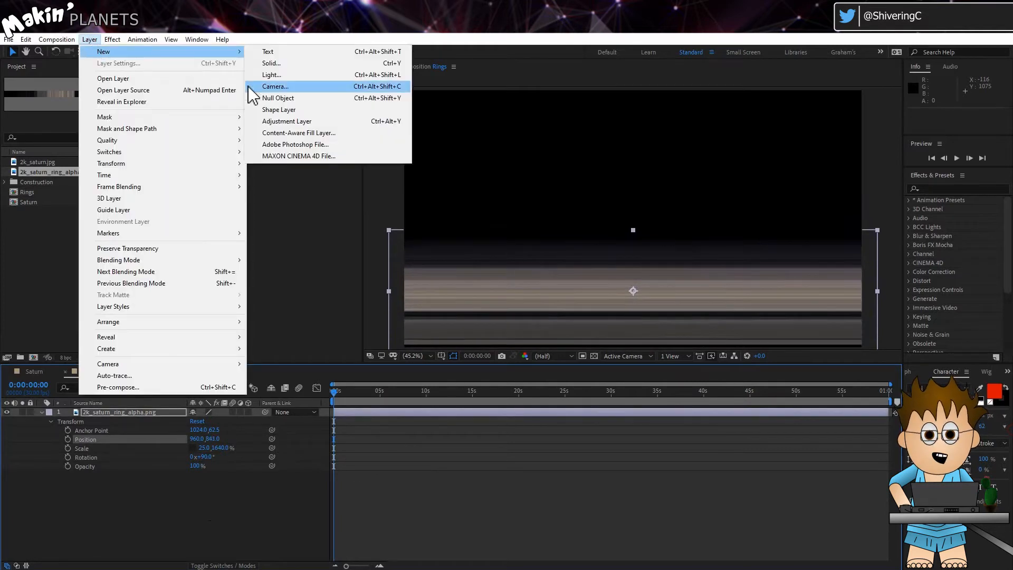
click(287, 122)
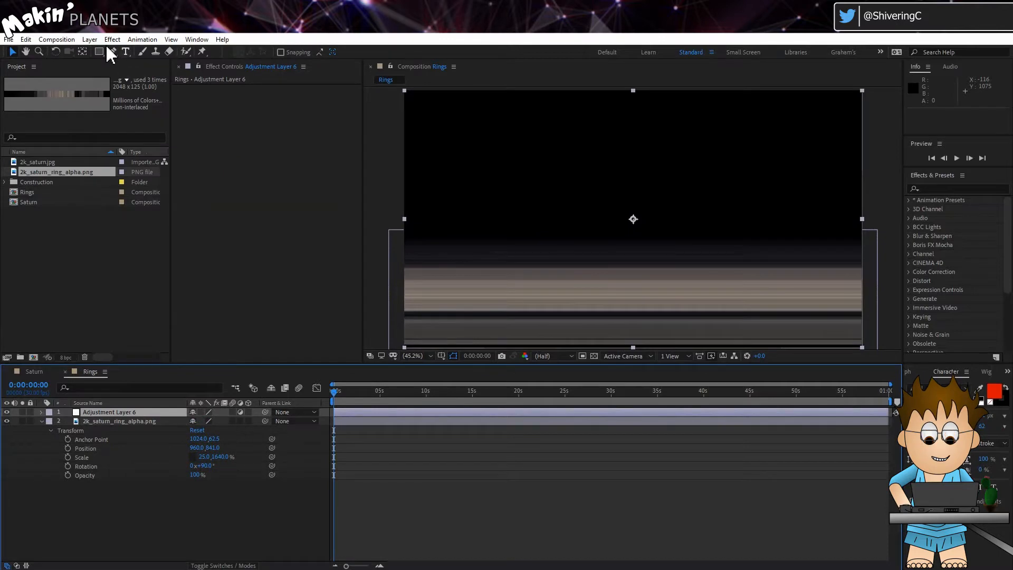
Apply Polar Coordinates to the adjustment layer with Rect to Polar conversion and Interpolation at 100%
click(90, 39)
mouse_move(112, 39)
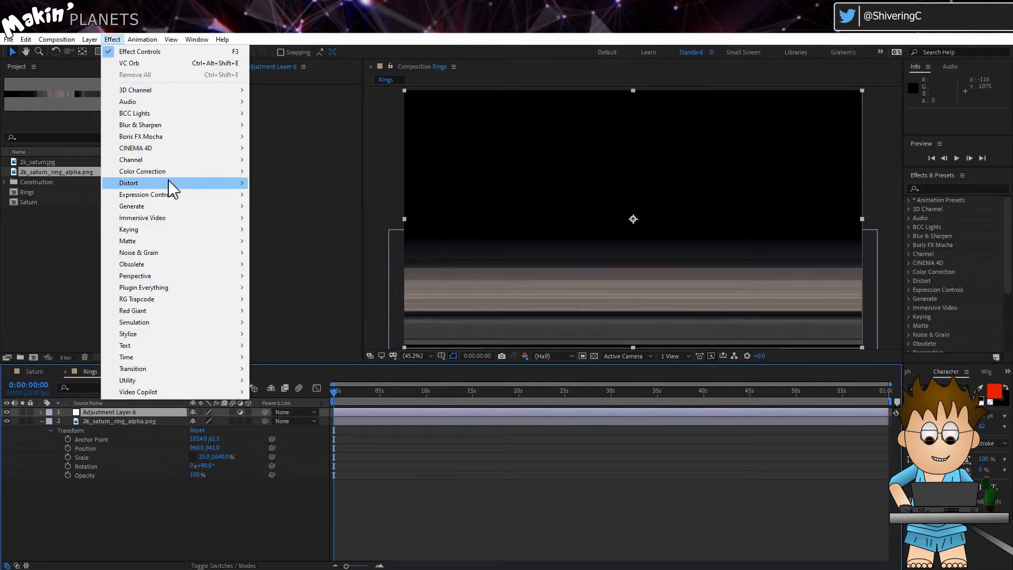
mouse_move(169, 185)
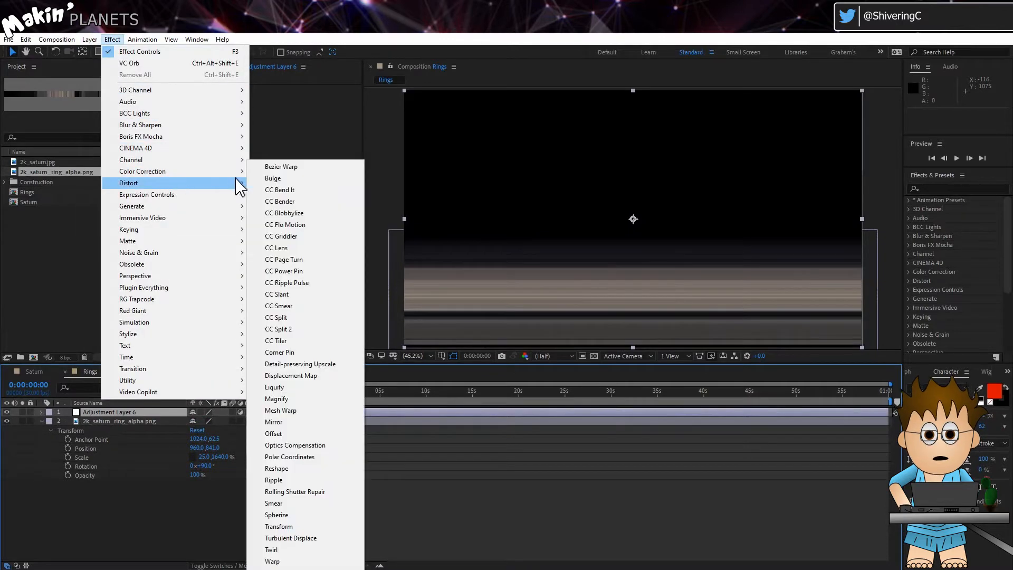
click(289, 456)
click(335, 108)
click(337, 119)
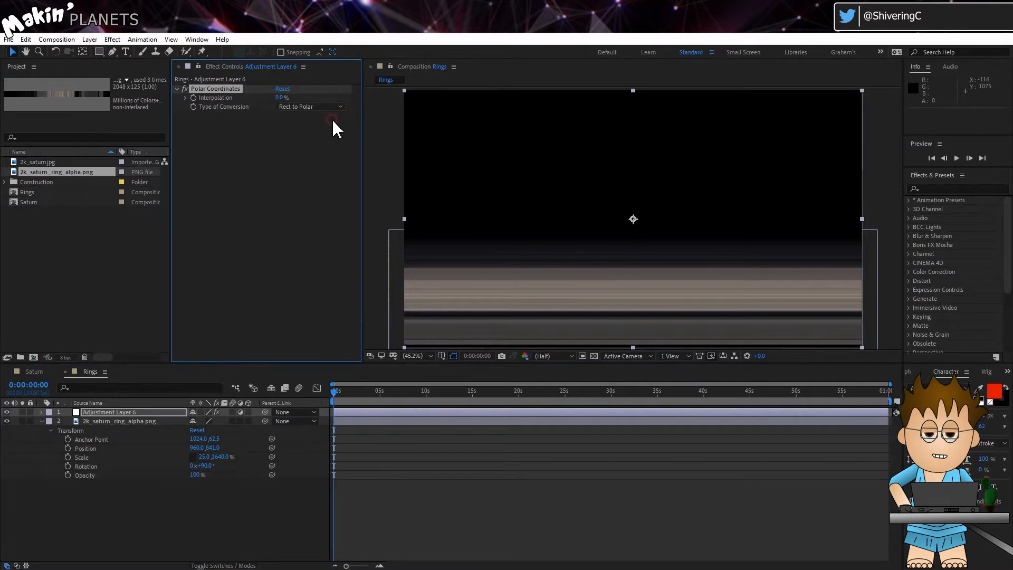
drag(278, 97, 453, 110)
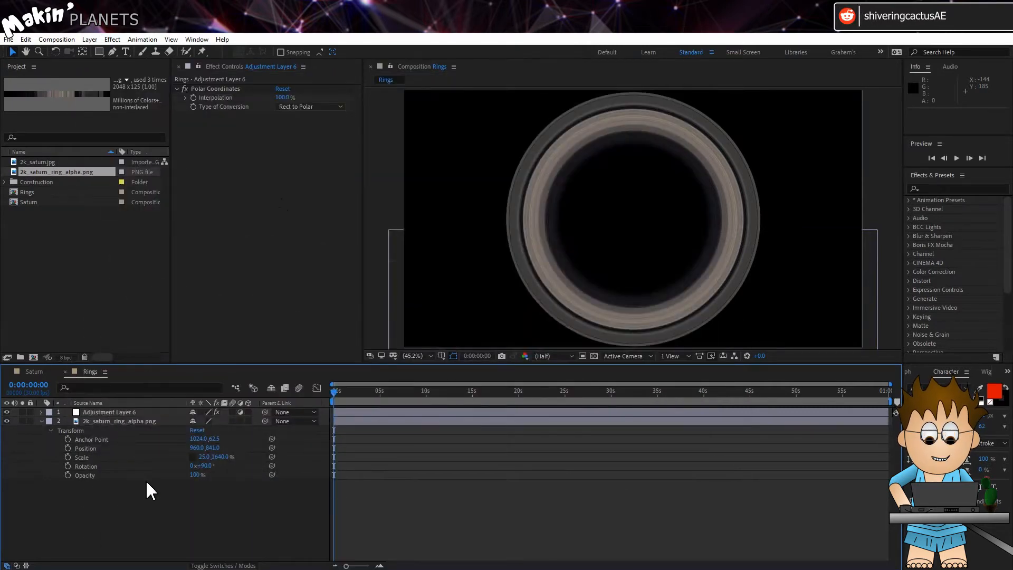
Collapse the ring image's properties and rename the adjustment layer Distort
click(41, 421)
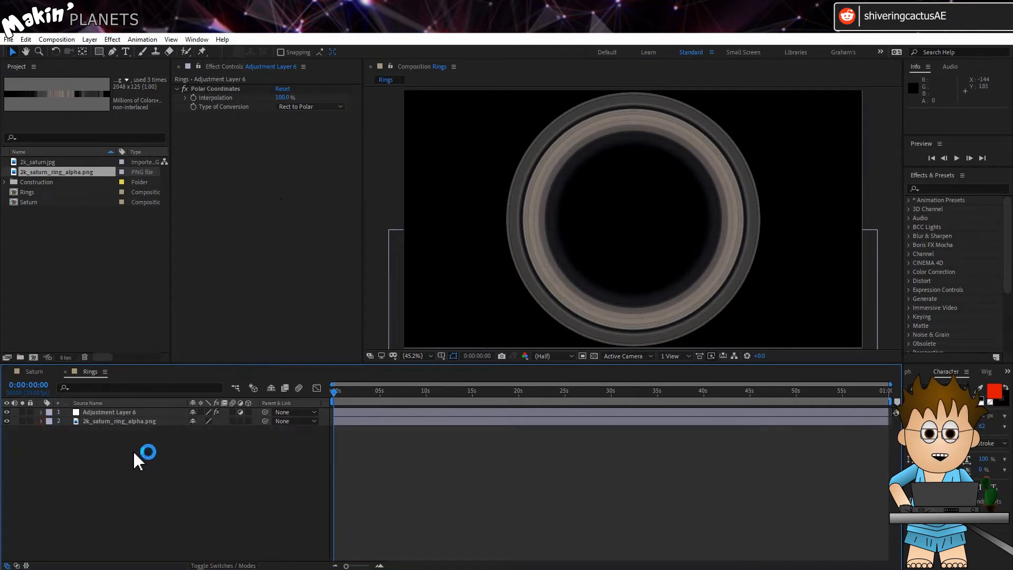
click(113, 412)
key(Return)
text(Distort)
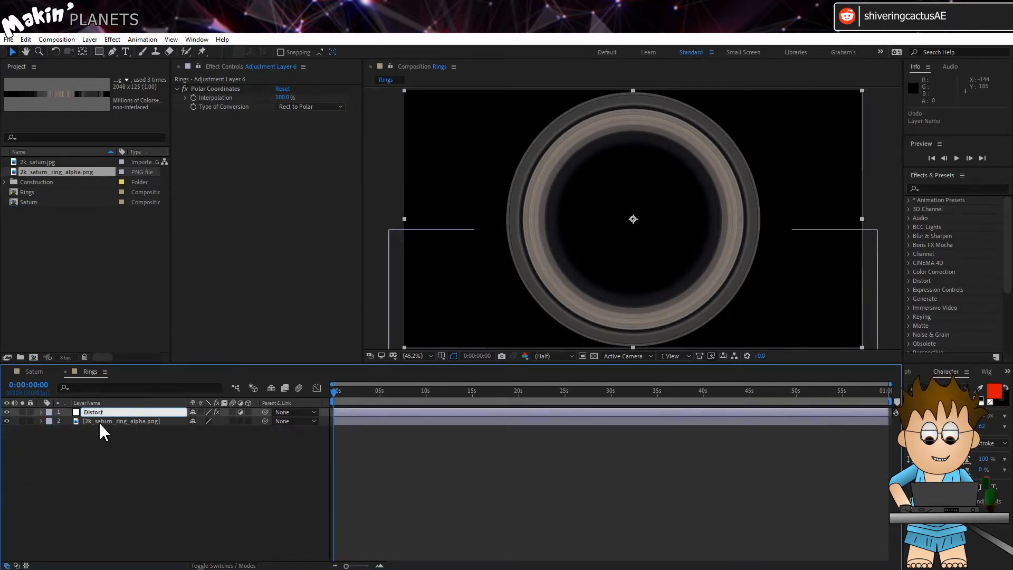
key(Return)
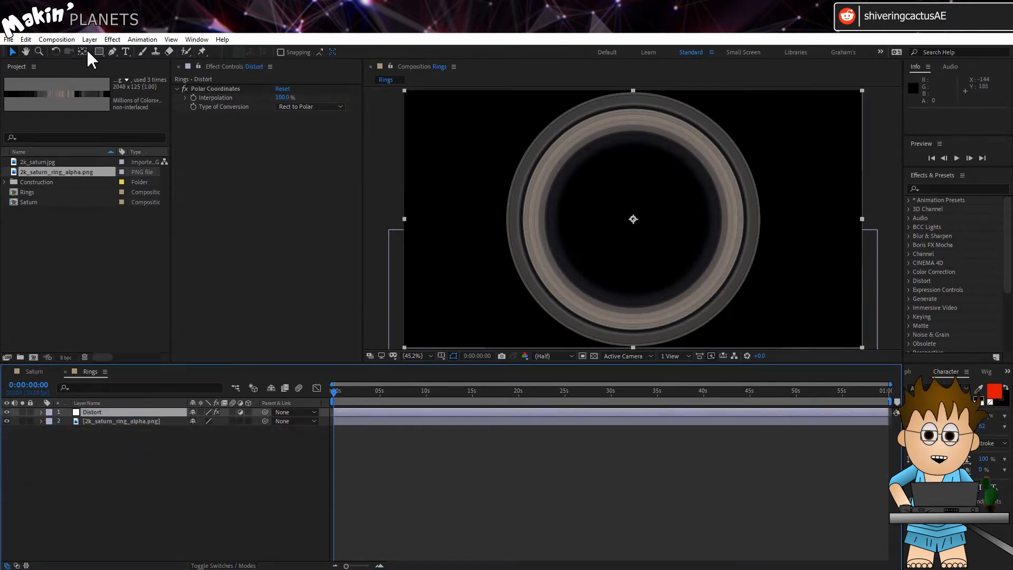
Add a second adjustment layer above Distort and name it Shadow
click(89, 39)
mouse_move(101, 52)
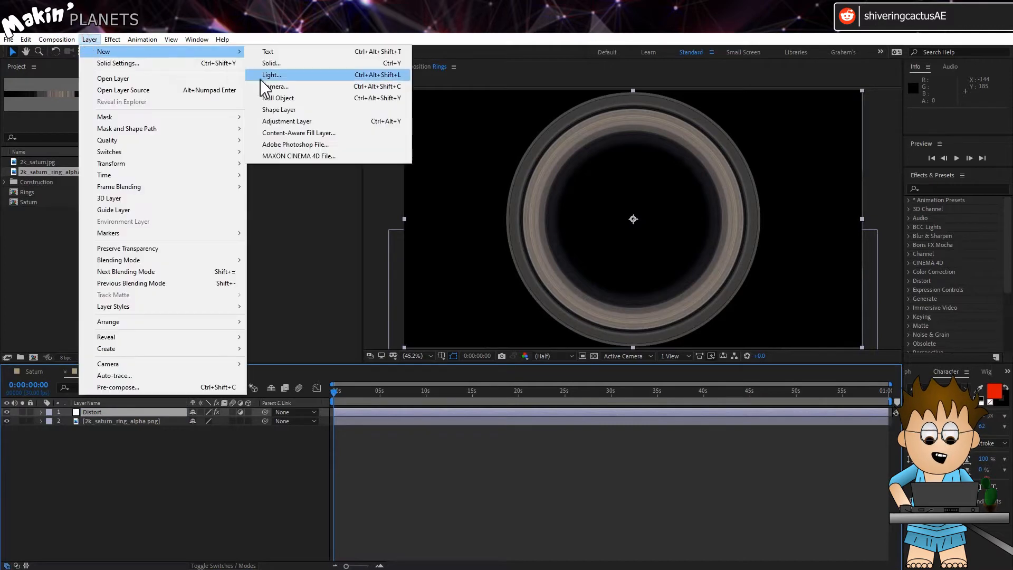
click(283, 120)
key(Return)
text(Sha)
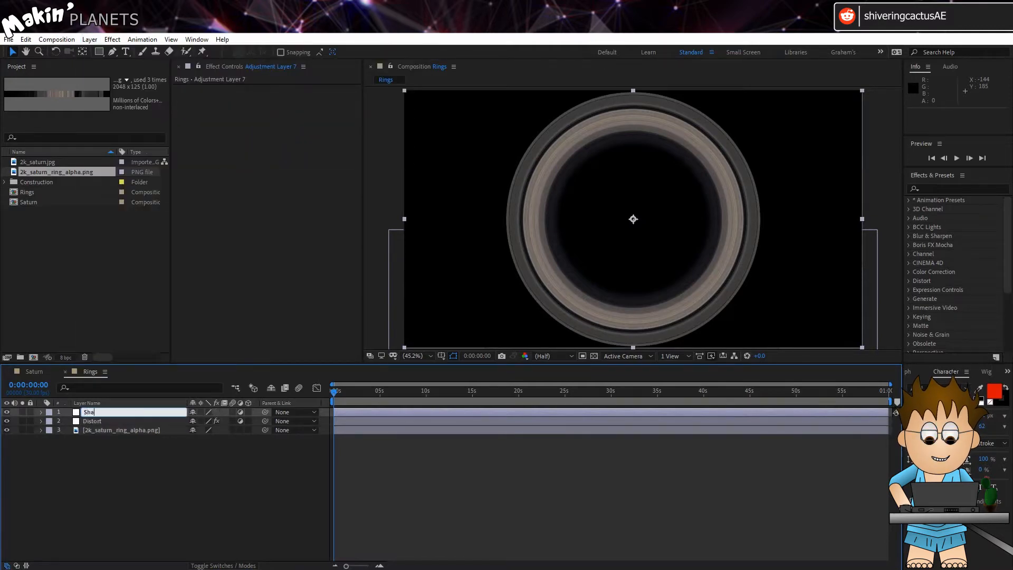
text(dow)
key(Return)
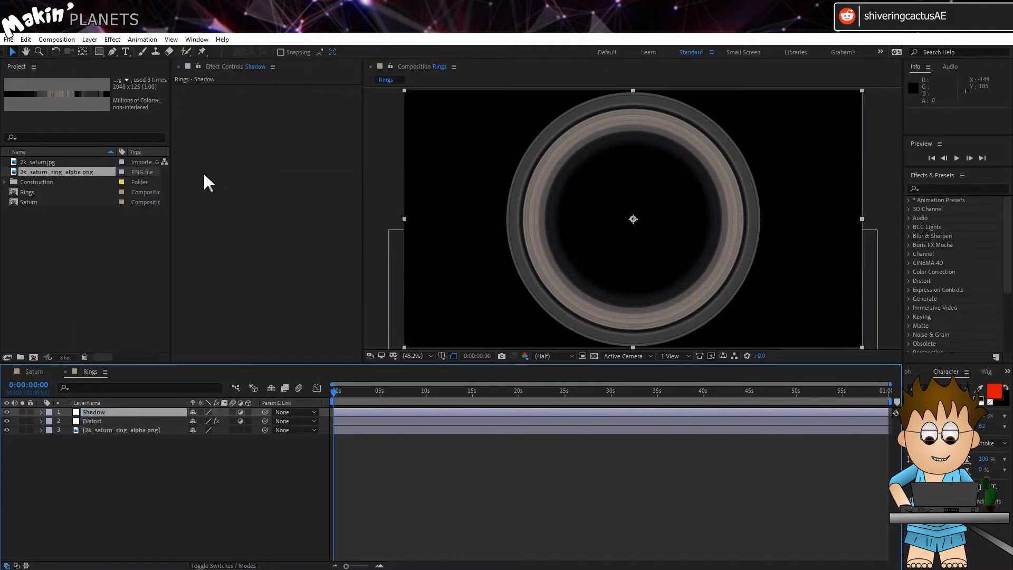
Set the Shadow layer's solid width to 1080 px so it becomes a 1080 x 1080 square
click(89, 40)
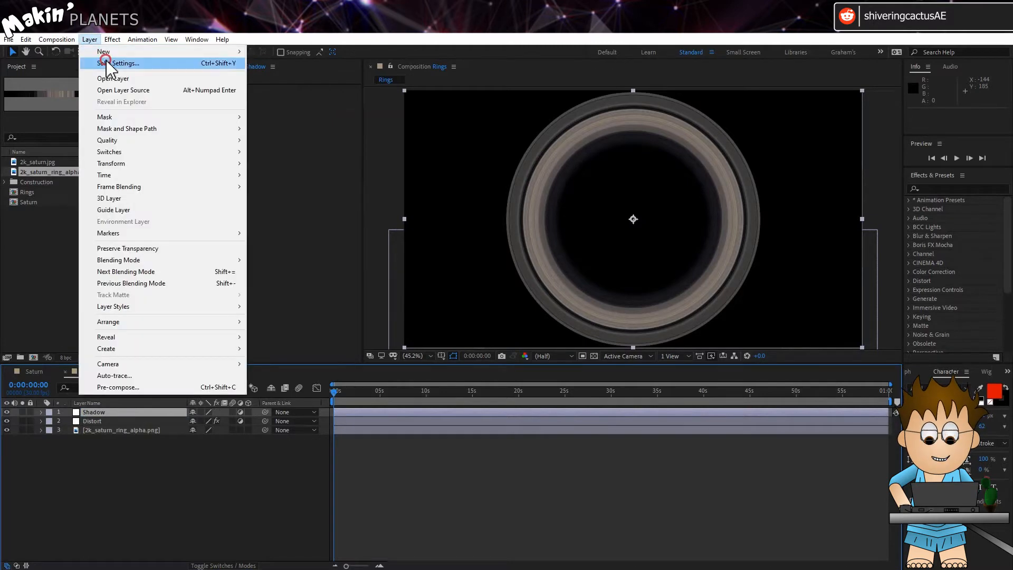
click(101, 61)
click(459, 224)
text(1080)
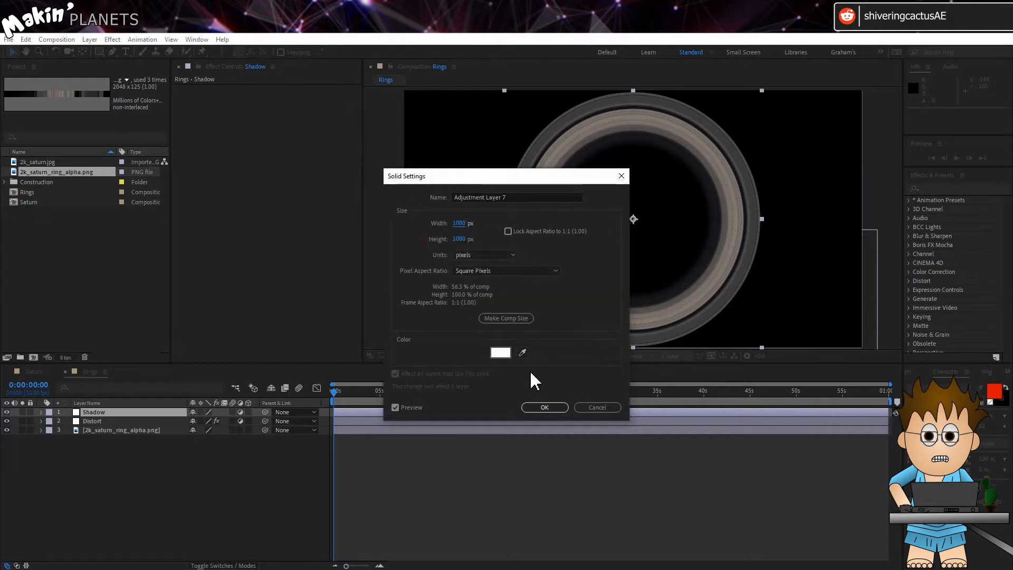
click(546, 408)
Add an elliptical mask that fills the full bounds of the Shadow layer
click(98, 51)
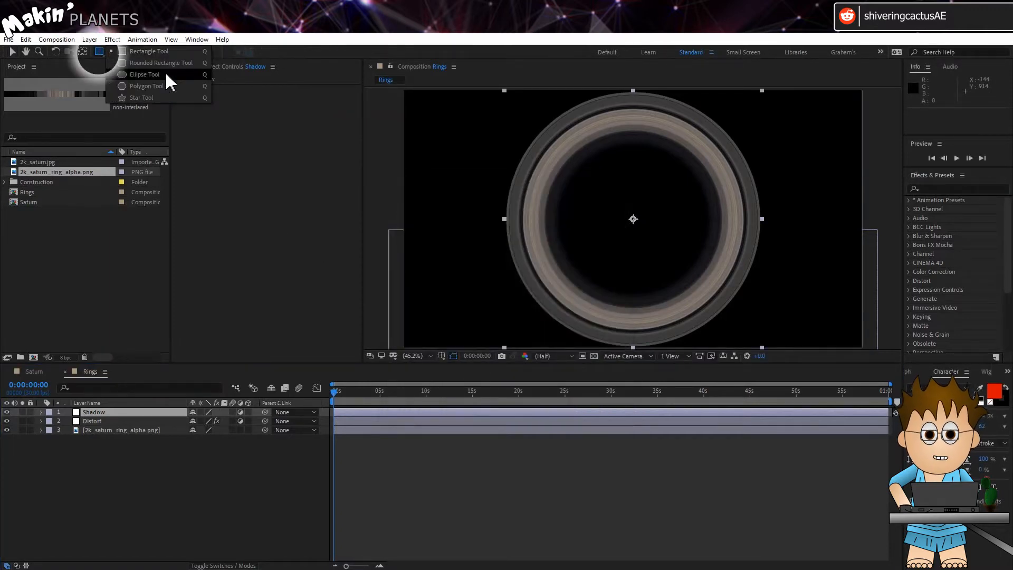
click(166, 75)
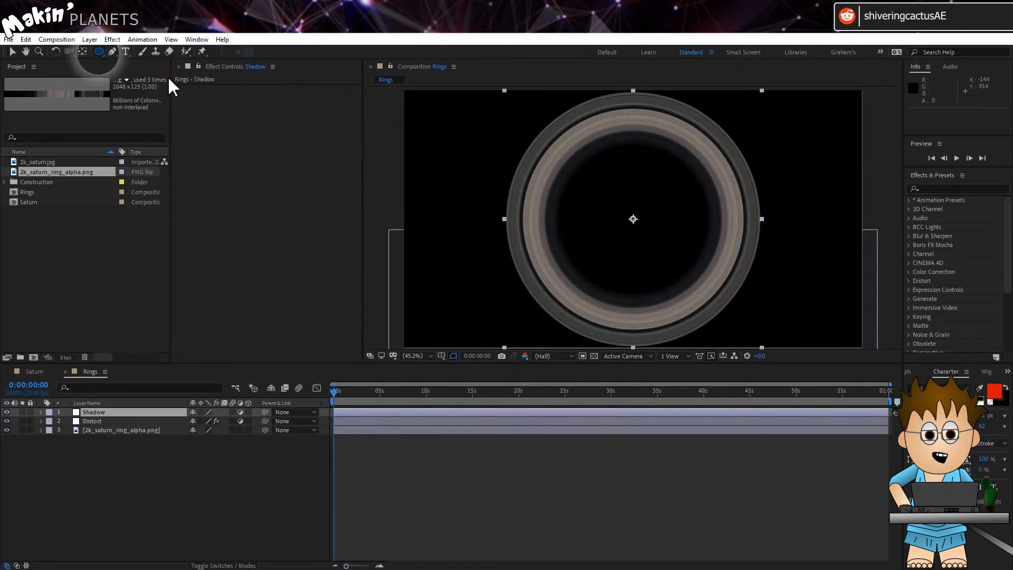
double_click(100, 52)
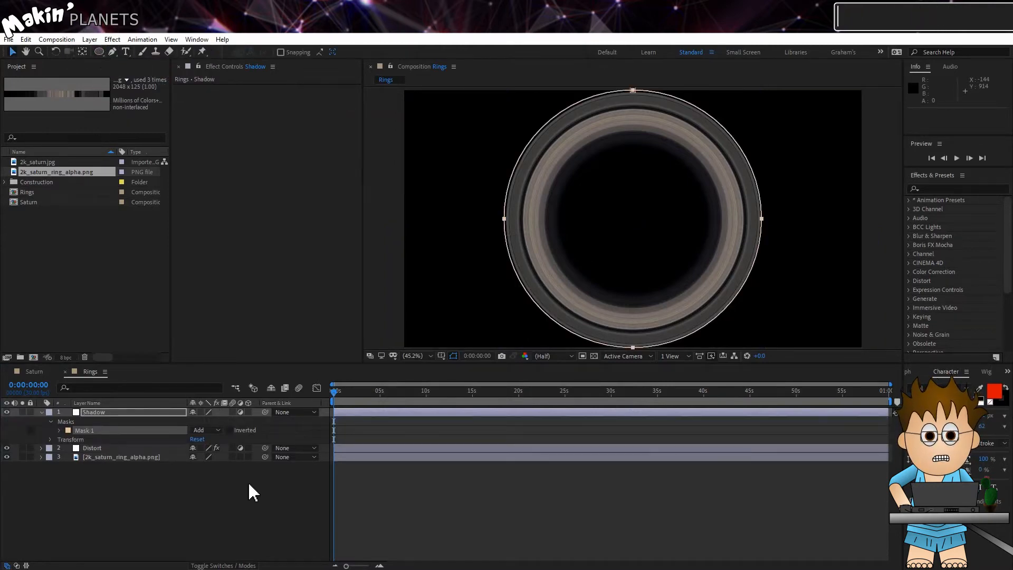
Apply a Tint effect to the Shadow layer with Map White To set to black (000000), and hide the layer
click(142, 412)
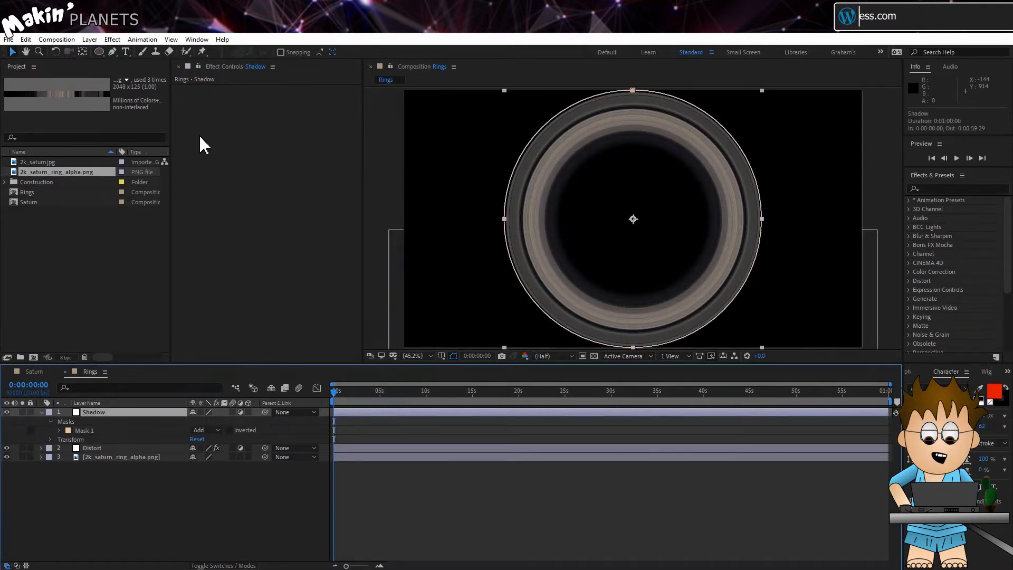
click(111, 41)
mouse_move(192, 178)
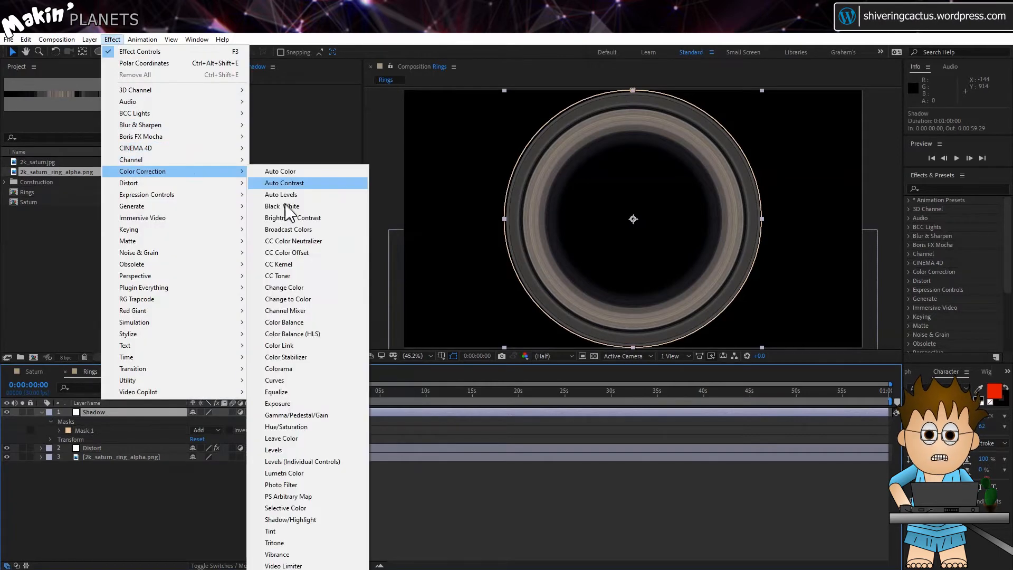
click(272, 531)
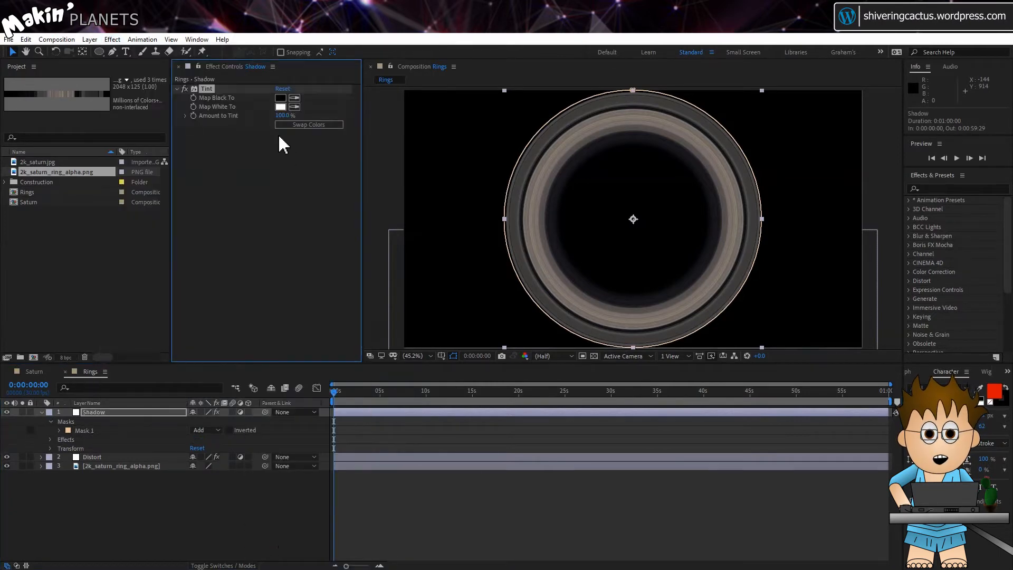
click(280, 107)
drag(349, 372, 275, 475)
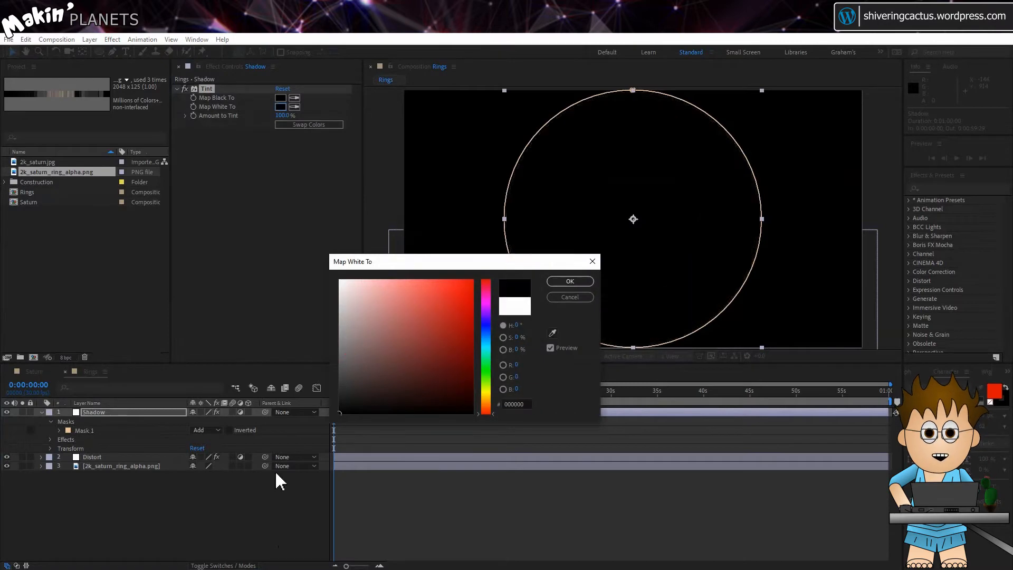
click(569, 282)
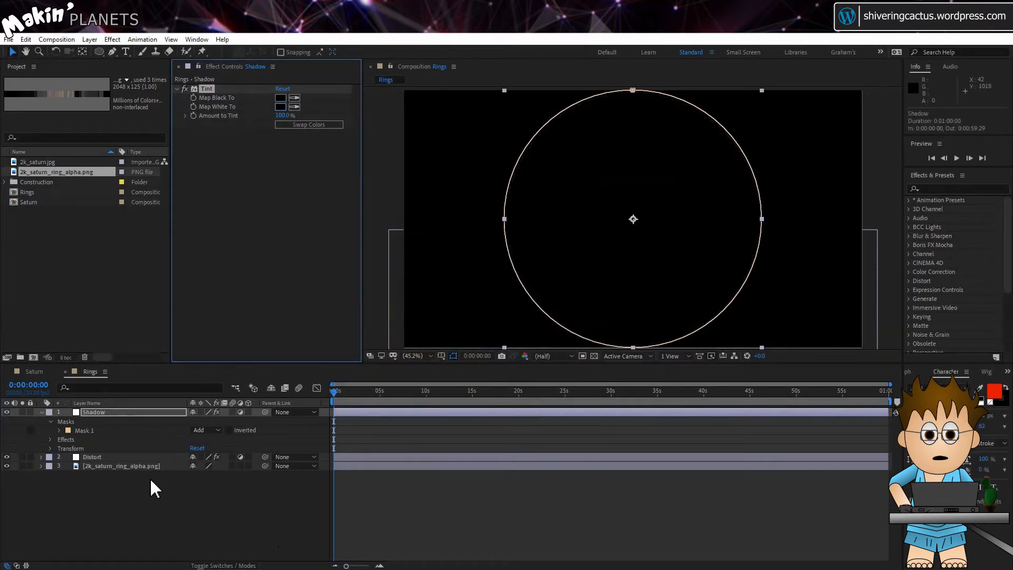
click(6, 412)
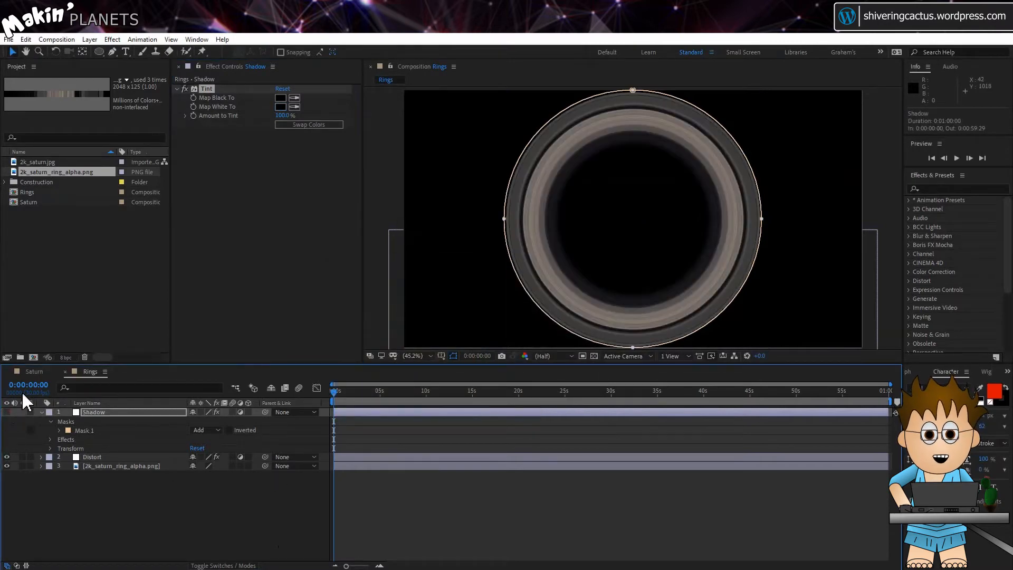
Place the Rings composition above the Saturn layer in the Saturn composition as a 3D layer parented to Saturn NULL
click(34, 371)
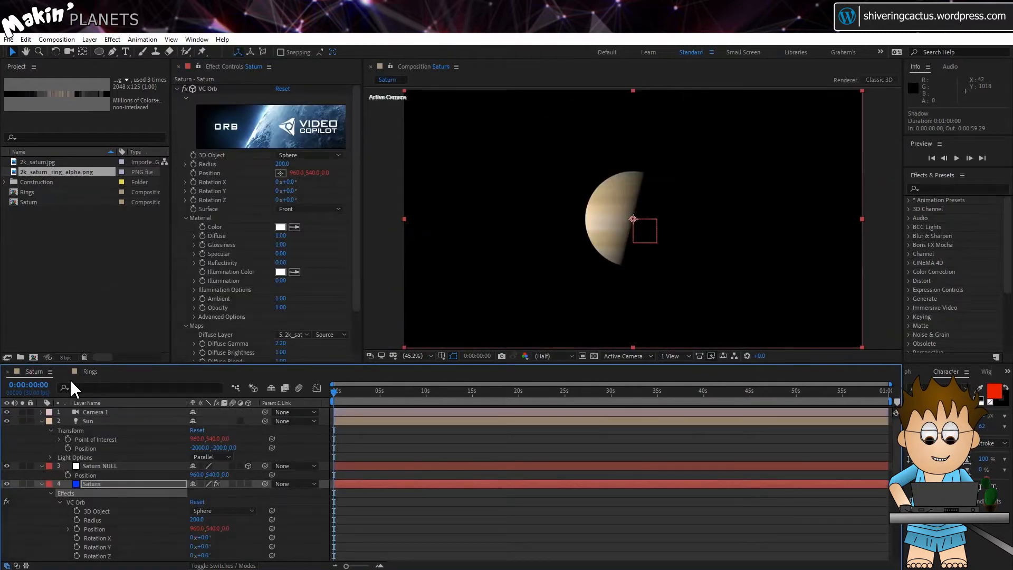
drag(29, 193, 68, 484)
click(249, 484)
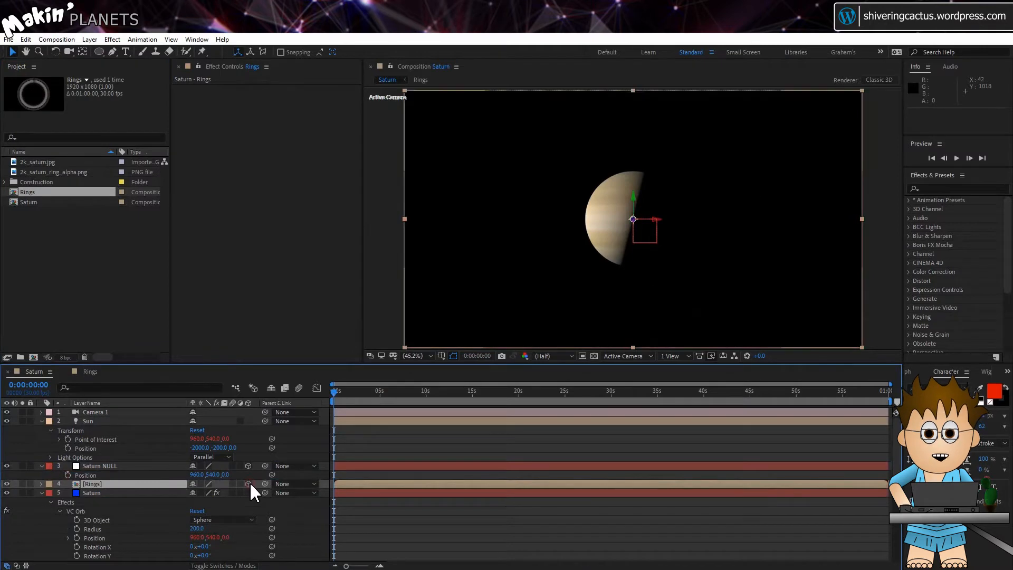
drag(265, 484, 126, 465)
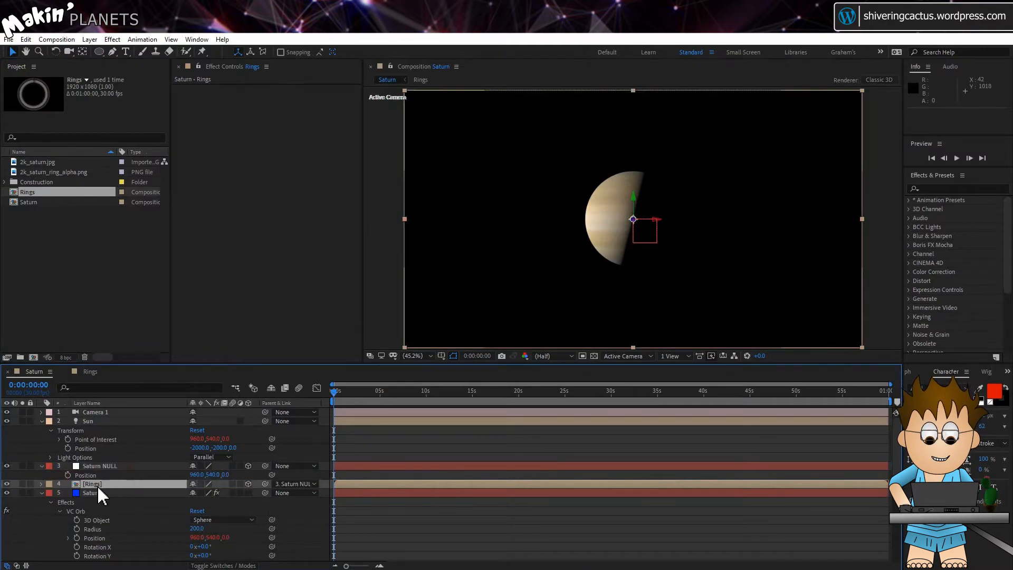
Set the Rings layer's X Rotation to 90°
click(97, 483)
key(r)
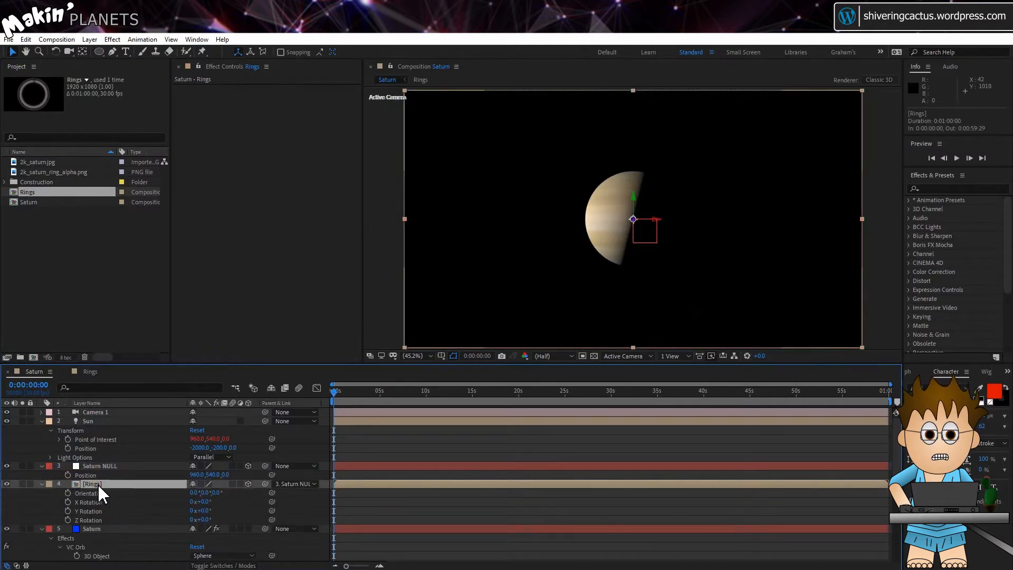
click(205, 502)
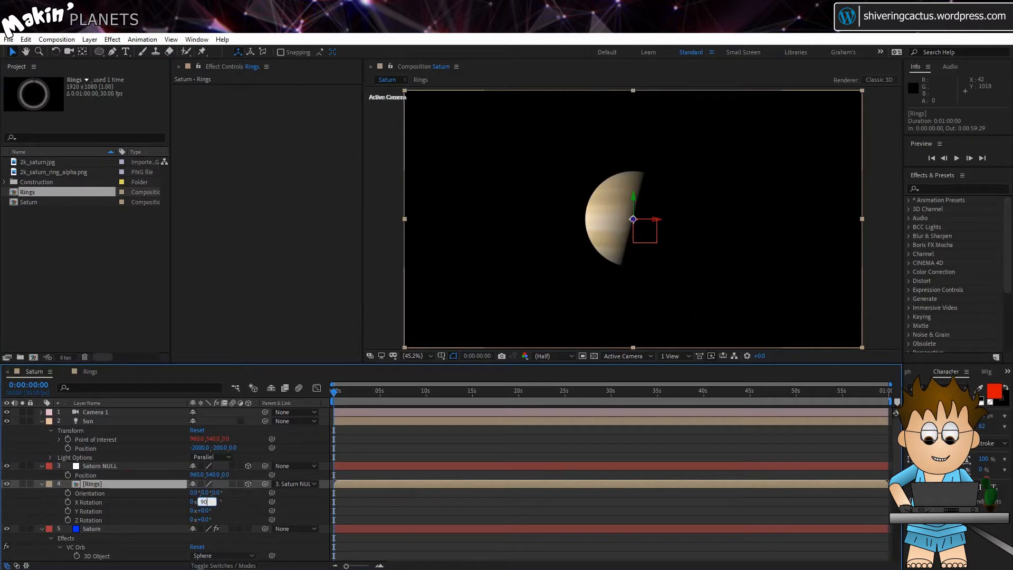
key(Return)
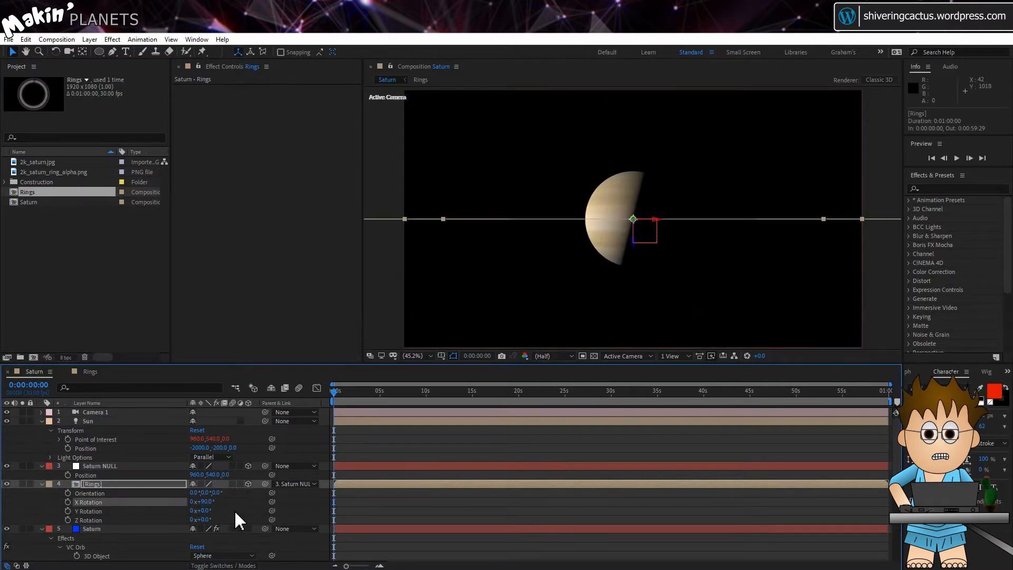
Turn off Accepts Shadows and Accepts Lights in the Rings layer's material options, and collapse its properties
click(41, 484)
scroll(45, 493, down, 1)
scroll(48, 515, down, 4)
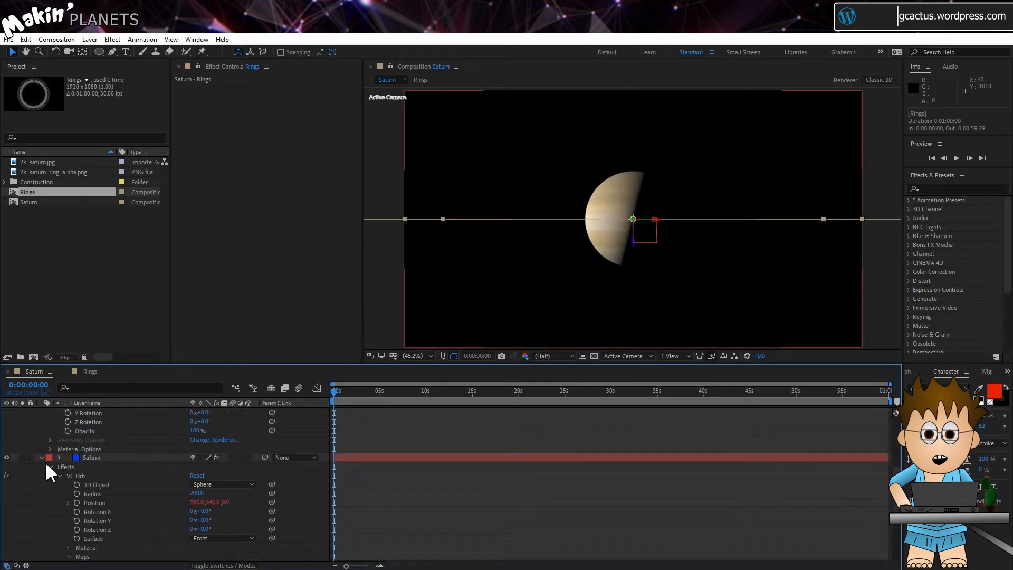
click(51, 448)
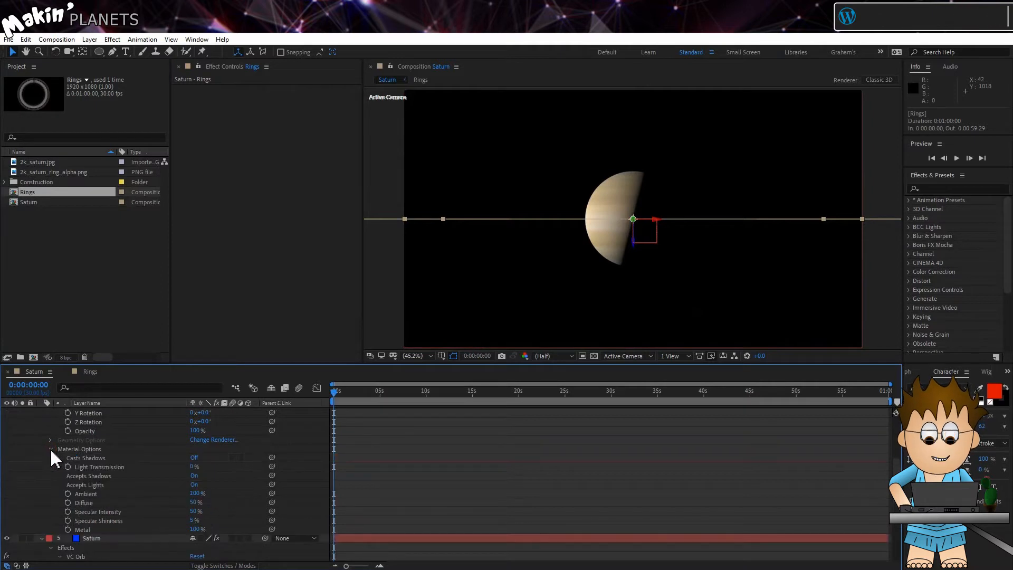
click(195, 477)
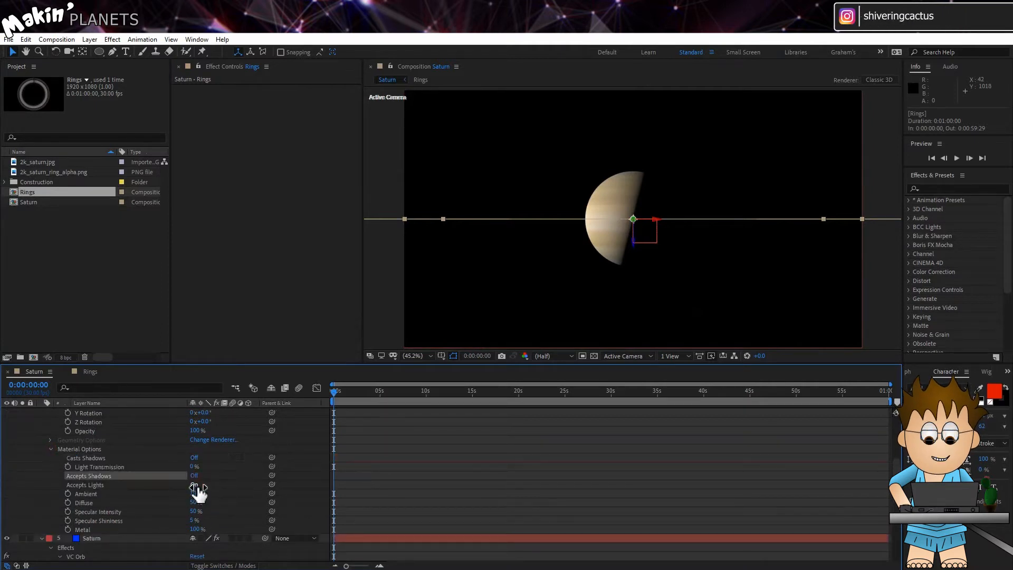
click(195, 485)
scroll(79, 495, up, 4)
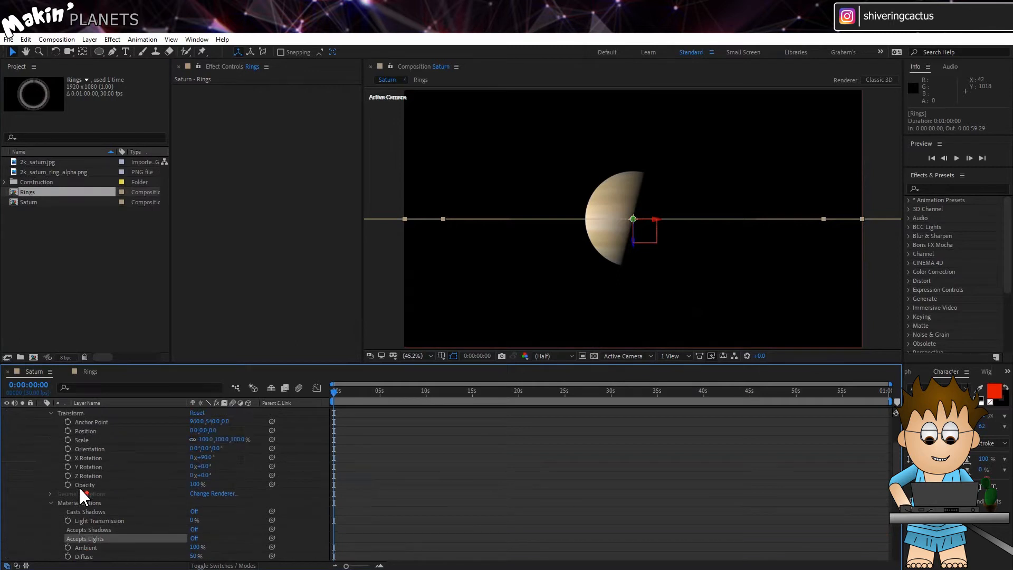
click(42, 430)
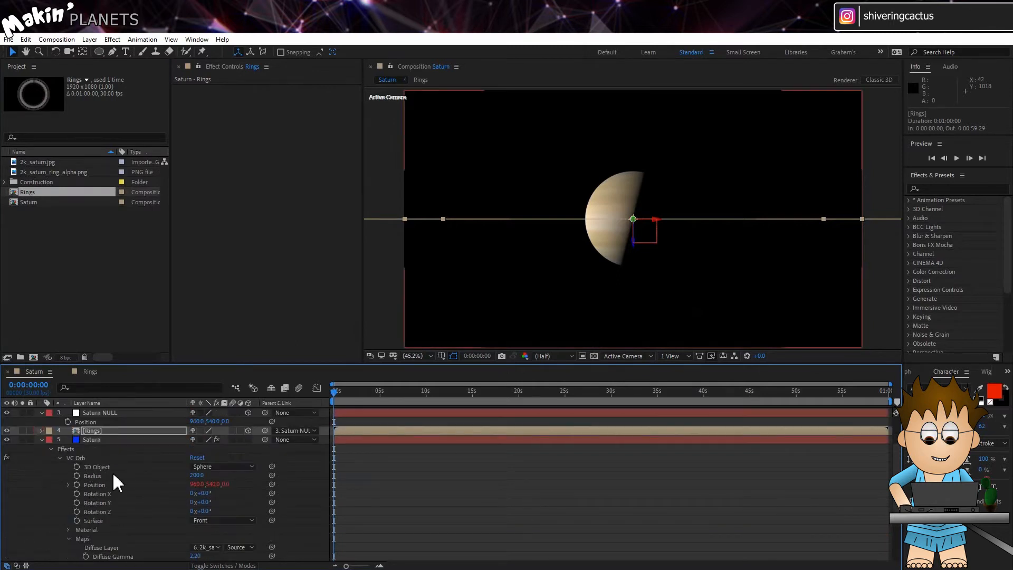
Collapse the Saturn layer's properties and orbit the camera slightly upward to view the rings at a shallow angle
click(42, 440)
click(139, 536)
click(67, 50)
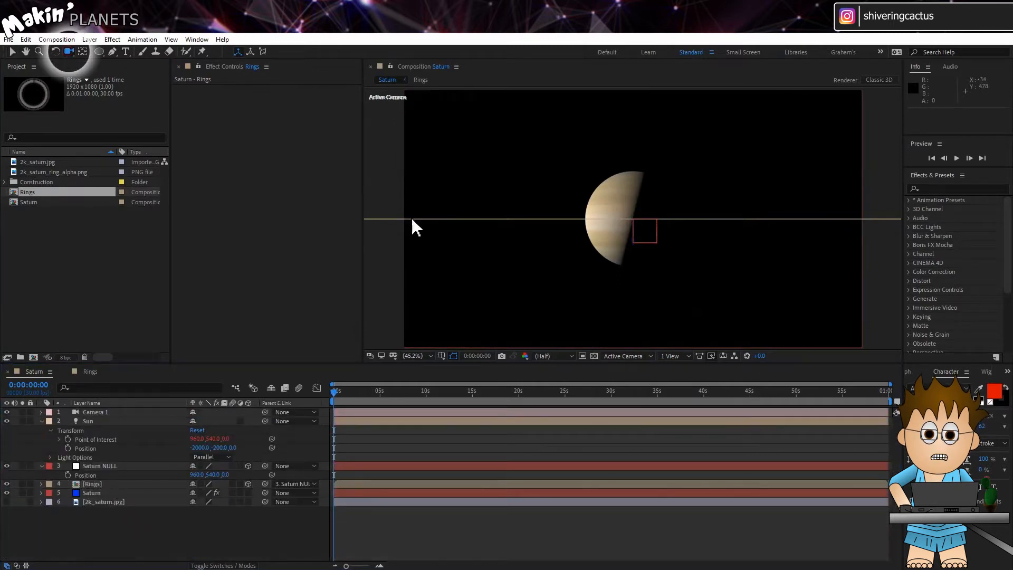
drag(604, 217, 603, 228)
key(v)
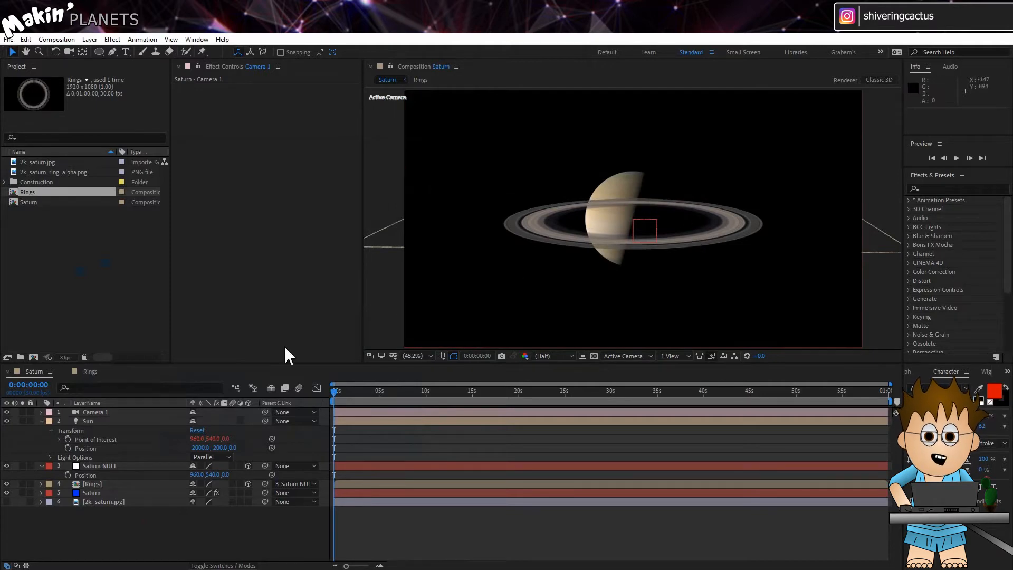
Duplicate the Saturn layer as Saturn MATTE and move the copy directly above the Rings layer
click(118, 491)
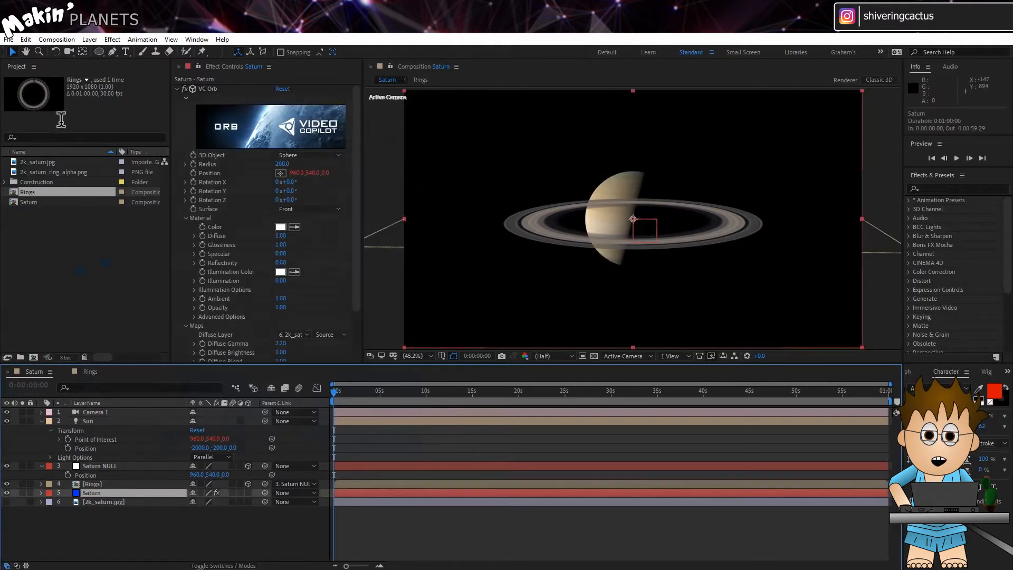
click(25, 39)
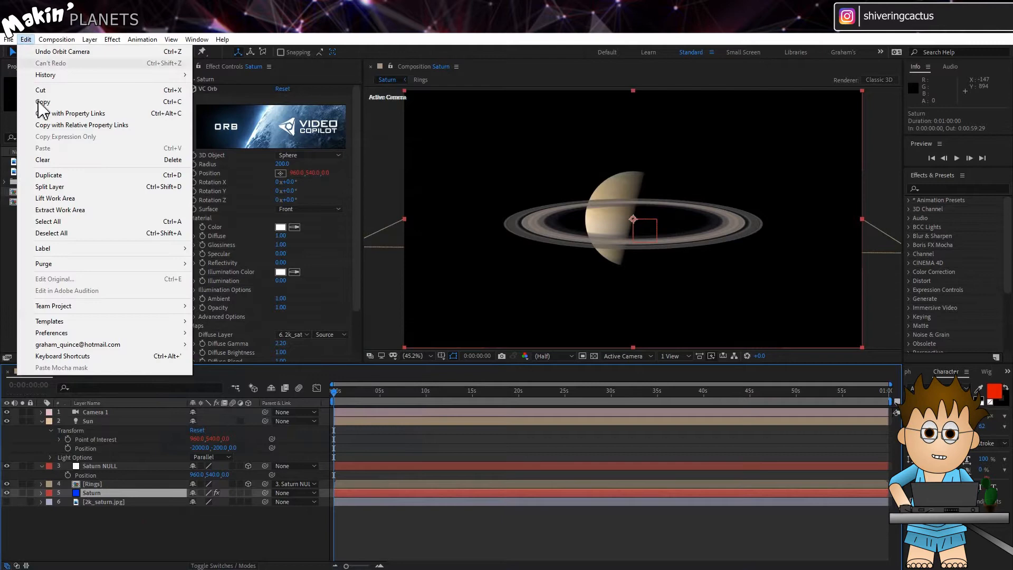
click(59, 174)
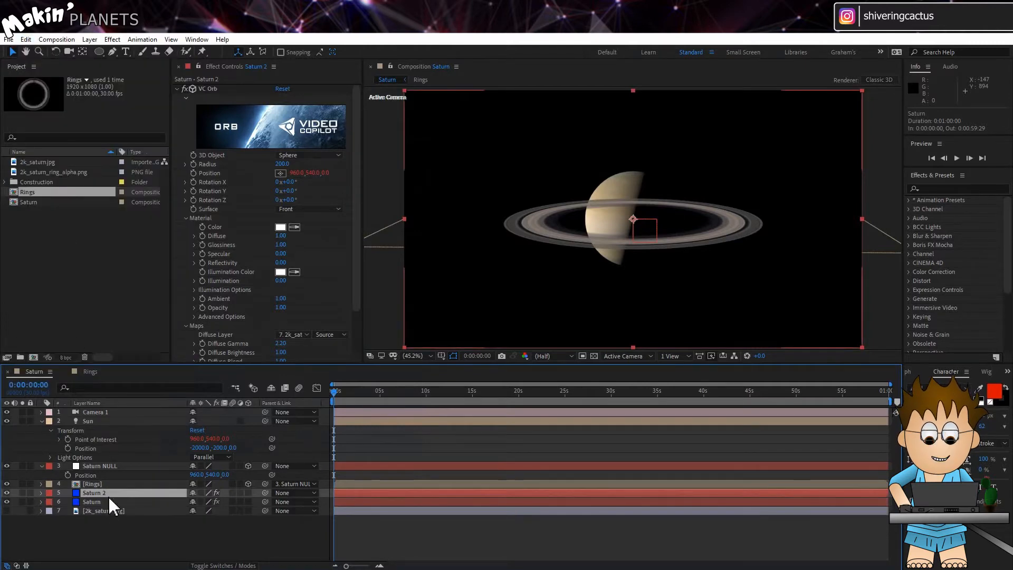
key(Return)
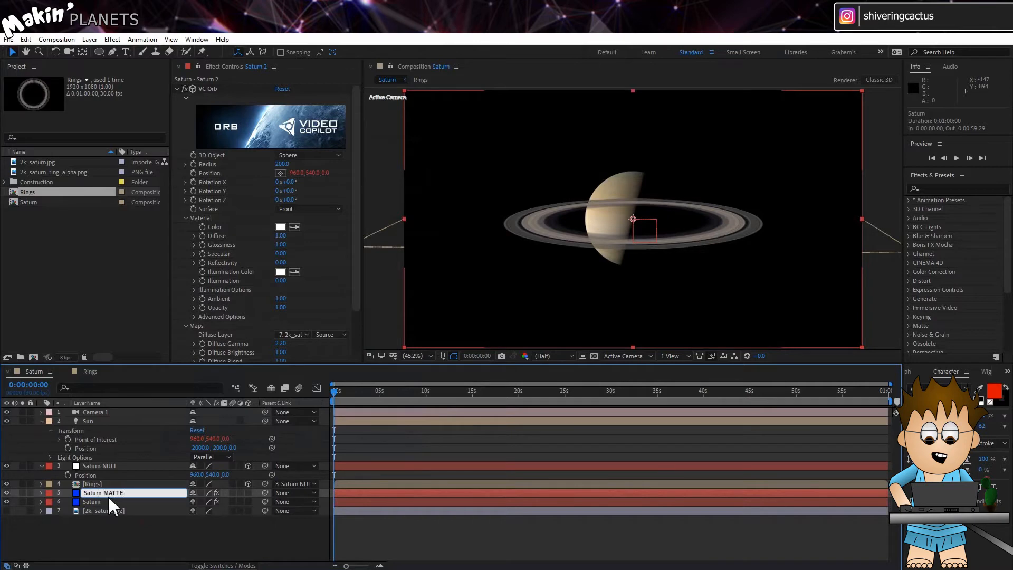
key(Return)
drag(99, 491, 100, 480)
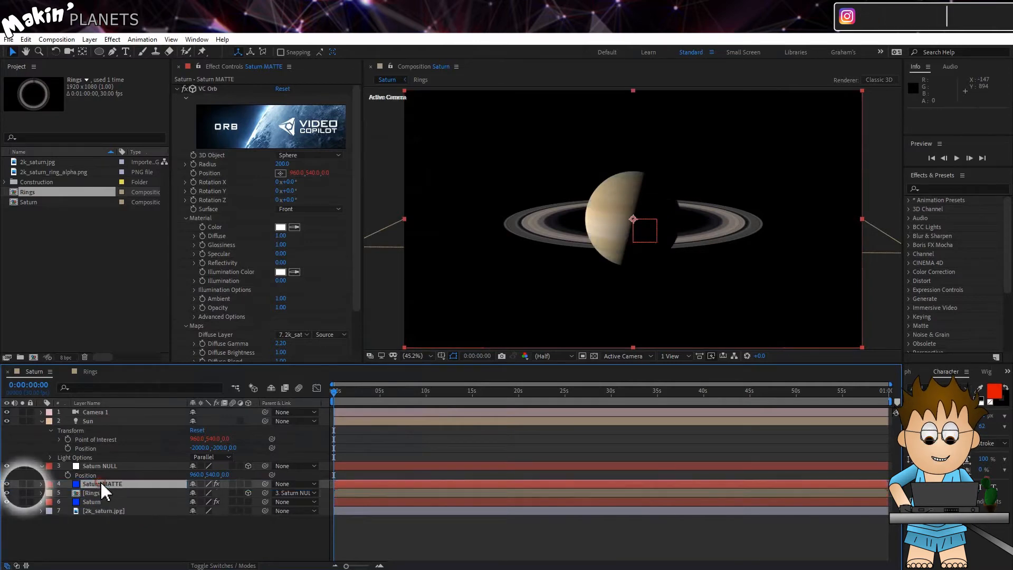
Solo Saturn MATTE and Rings, and set the Rings track matte to Alpha Inverted Matte "Saturn MATTE"
click(22, 483)
click(23, 492)
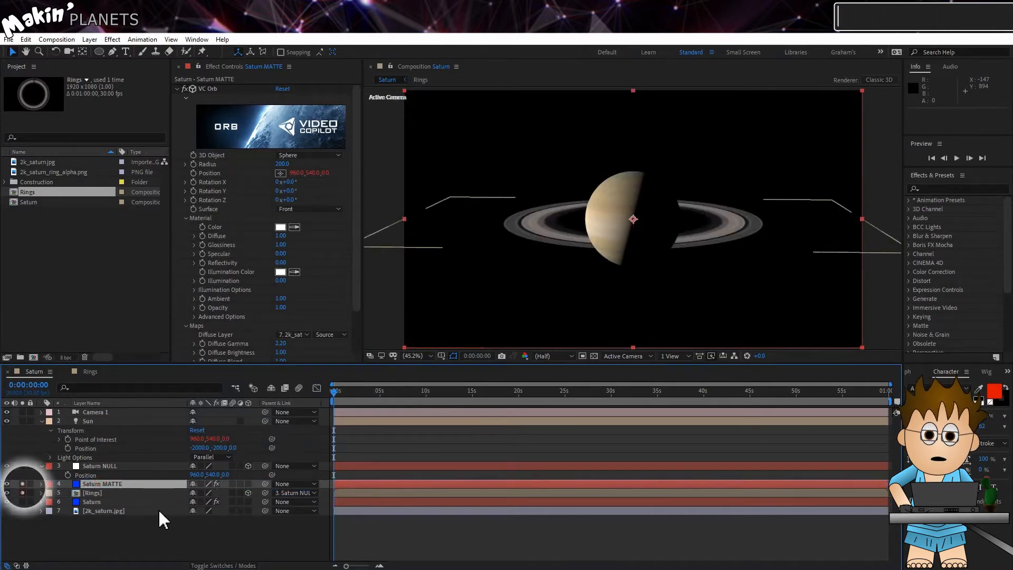
click(219, 566)
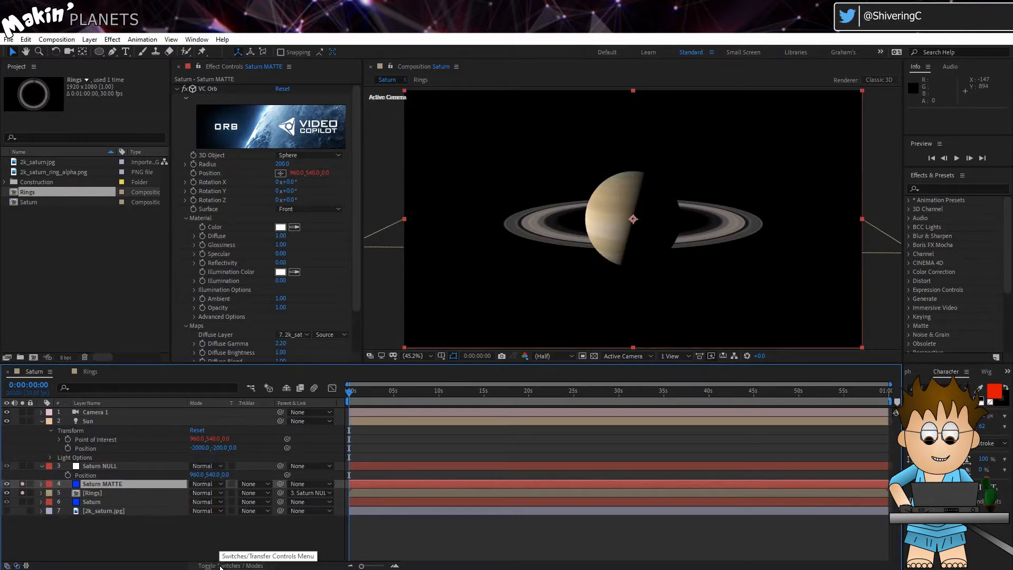
click(262, 493)
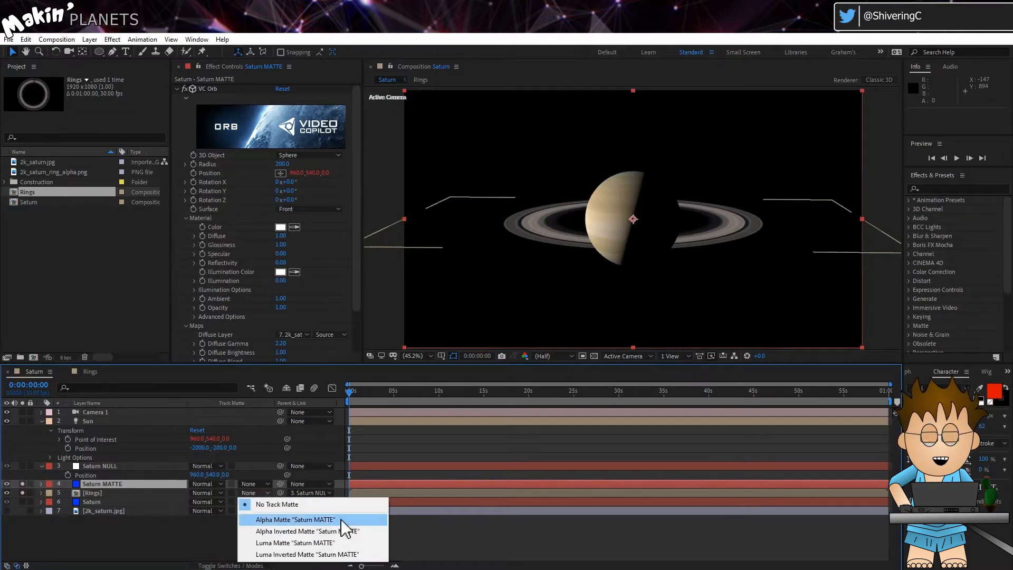
click(306, 531)
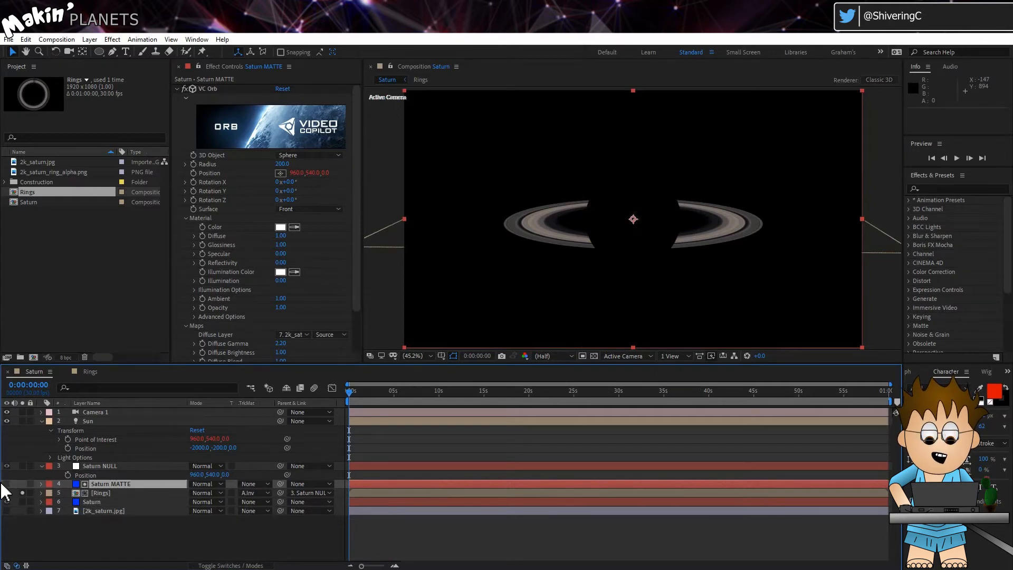
Show the Saturn MATTE layer in solo again and set its VC Orb Diffuse Layer to None
click(22, 484)
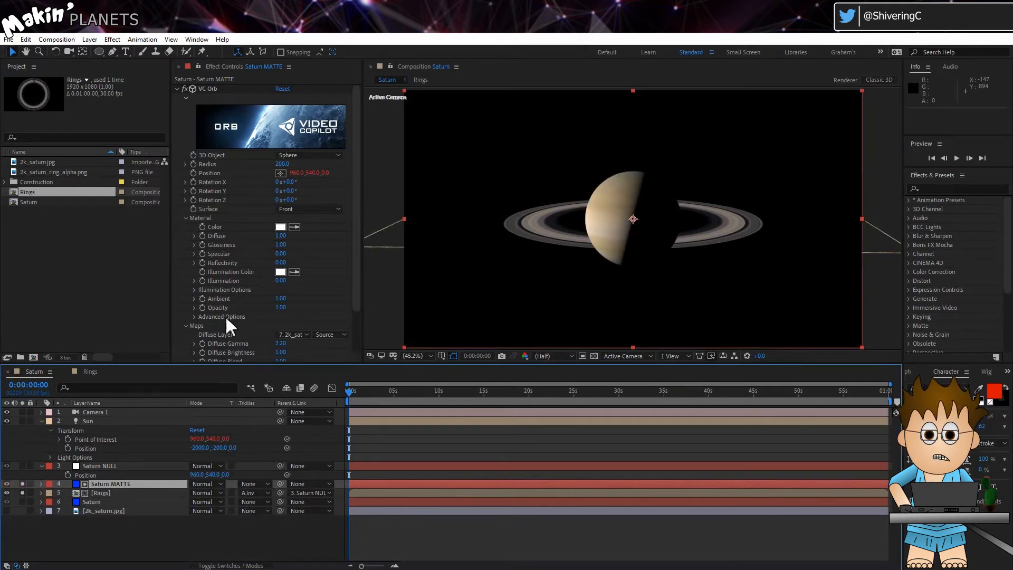
click(293, 334)
click(307, 346)
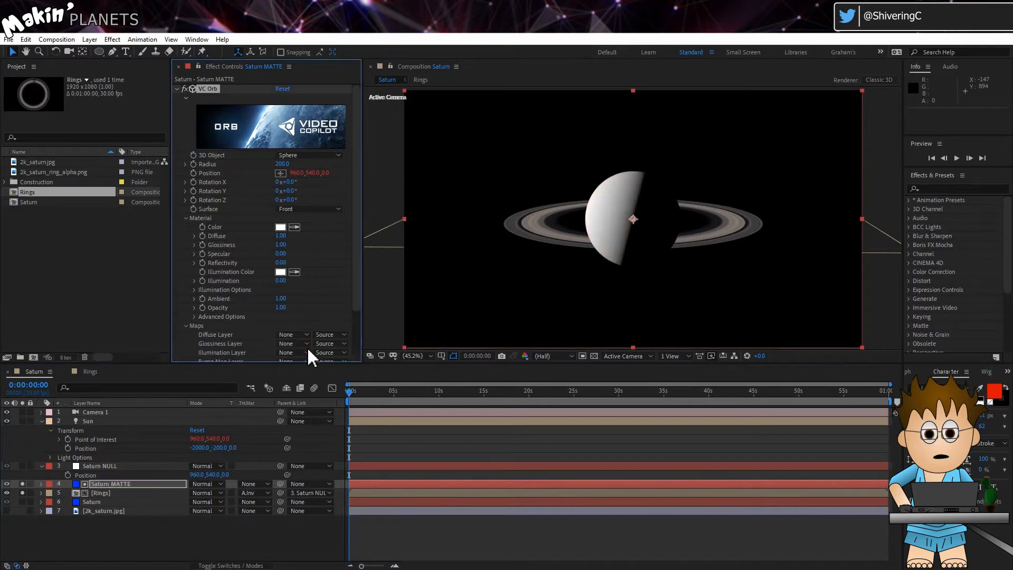
Change the Saturn MATTE layer's VC Orb 3D Object to Hemisphere
click(336, 155)
click(335, 178)
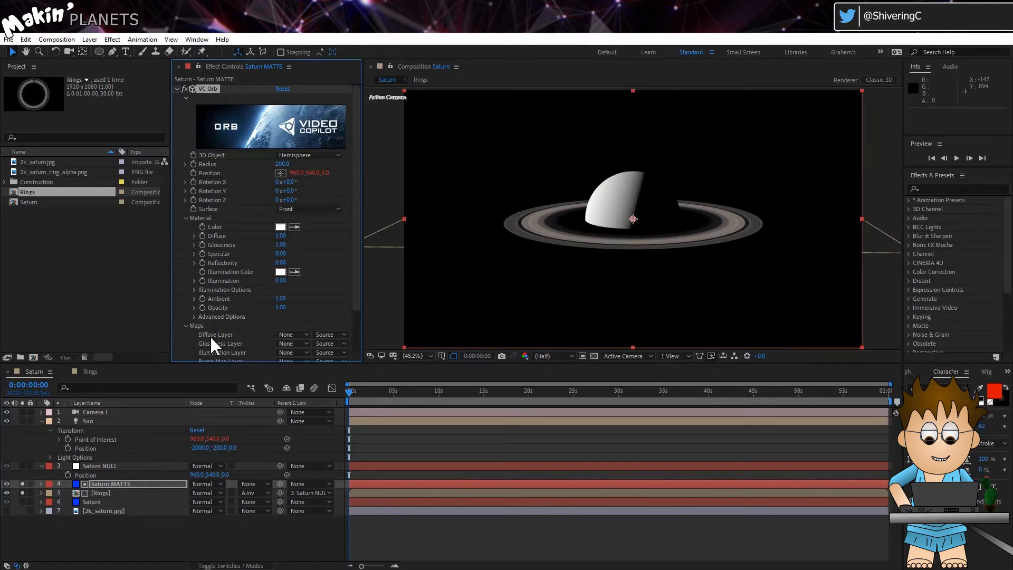
Reveal Camera 1's Position property and turn on the transparency grid
click(143, 412)
key(p)
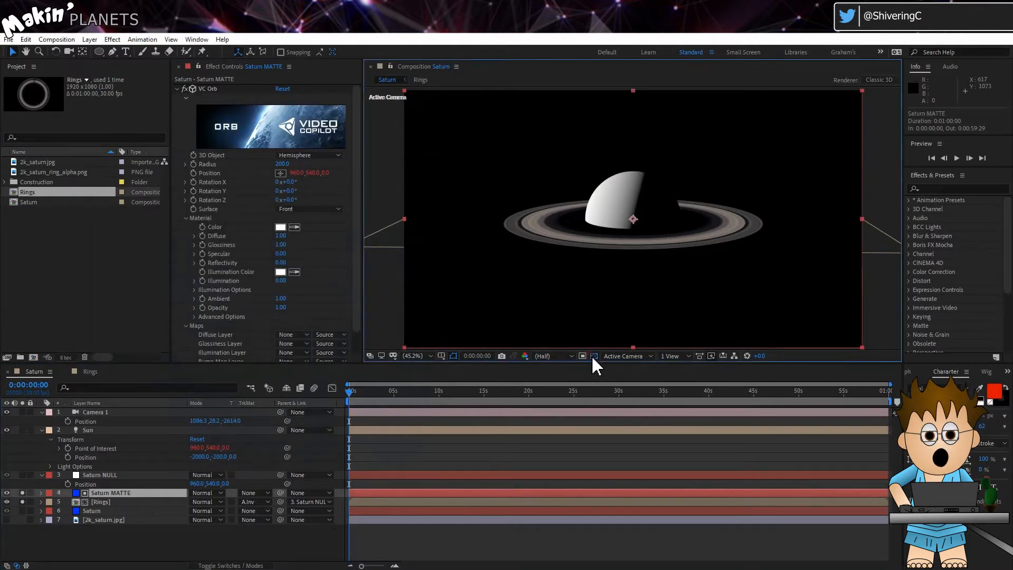
click(593, 356)
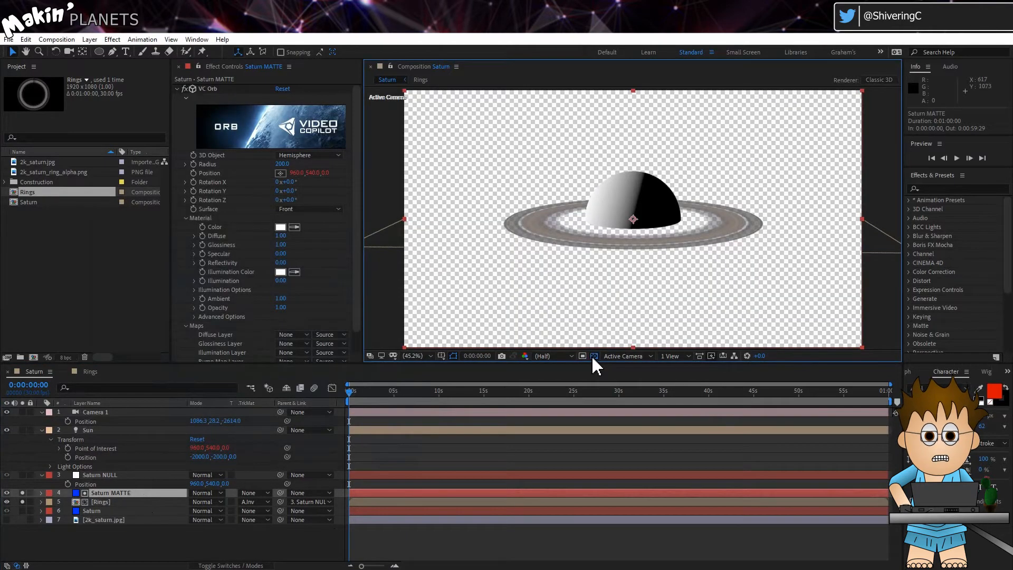
Start an if expression on Saturn MATTE's VC Orb Rotation Z, testing whether Camera 1's transform.position[1] is less than another value
alt+click(194, 200)
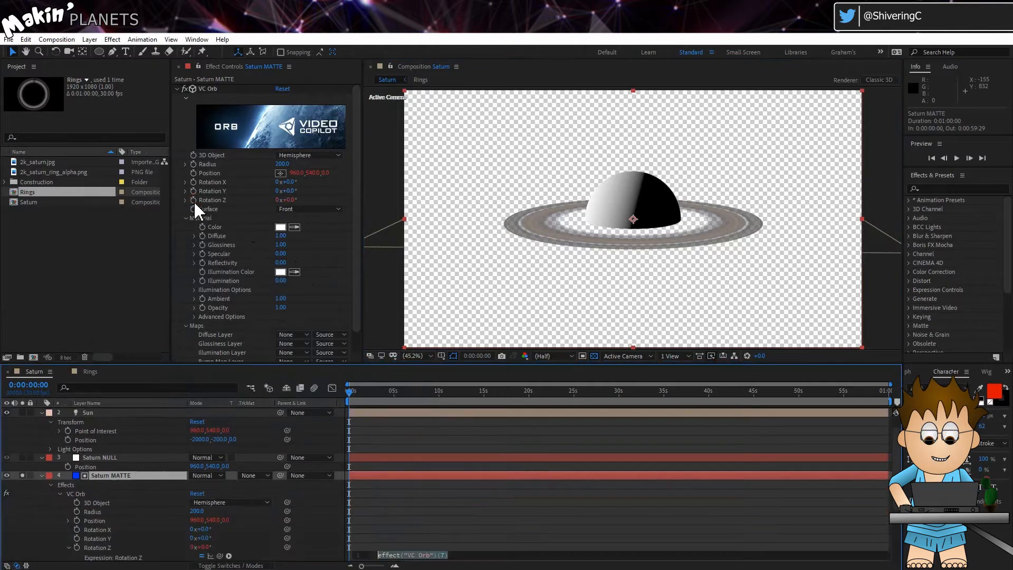
scroll(296, 520, down, 3)
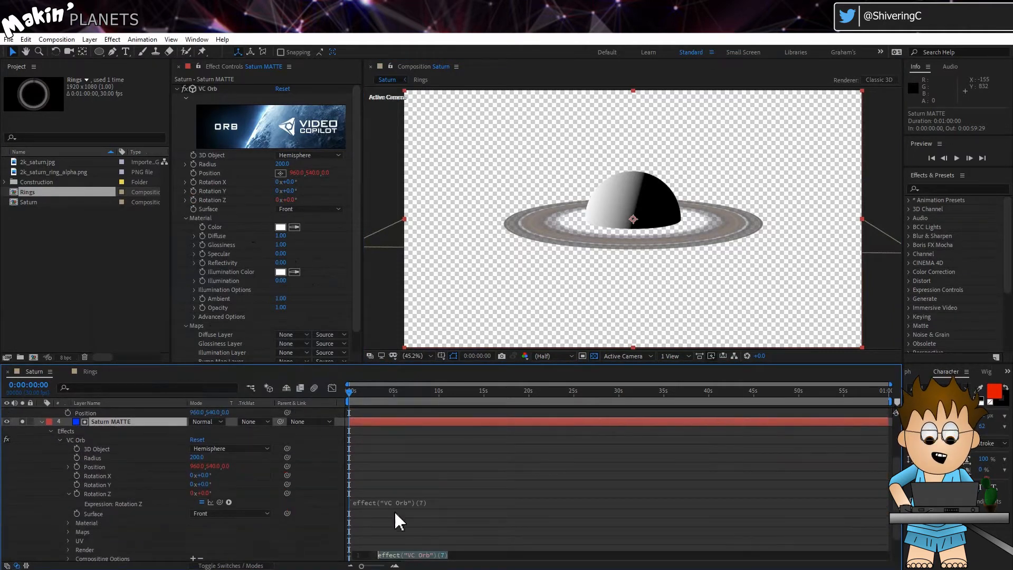
mouse_move(387, 508)
mouse_down()
mouse_move(389, 531)
mouse_move(392, 515)
mouse_up()
text(if ()
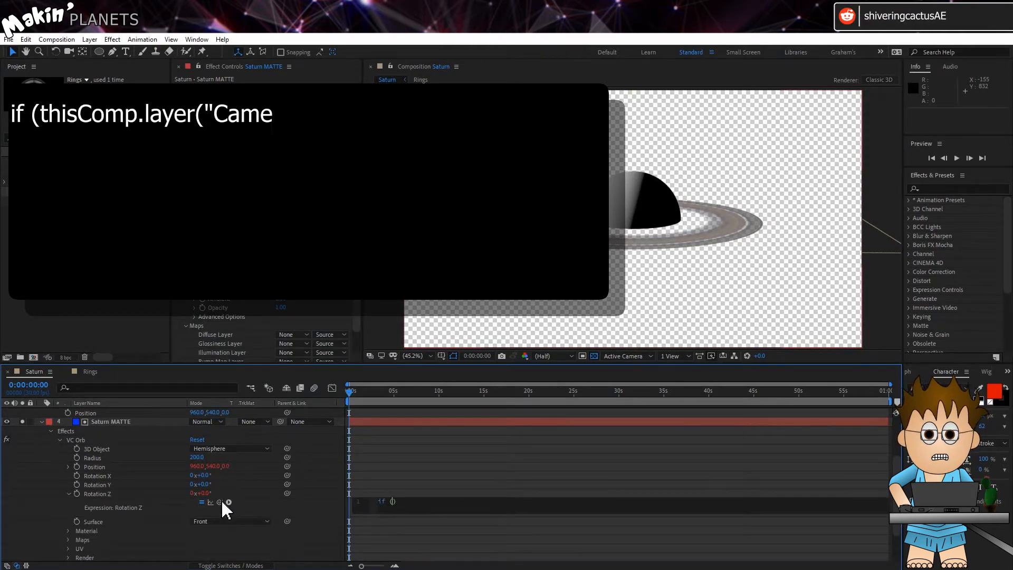
scroll(215, 425, up, 3)
mouse_move(213, 419)
mouse_down()
mouse_move(207, 394)
mouse_move(213, 420)
mouse_up()
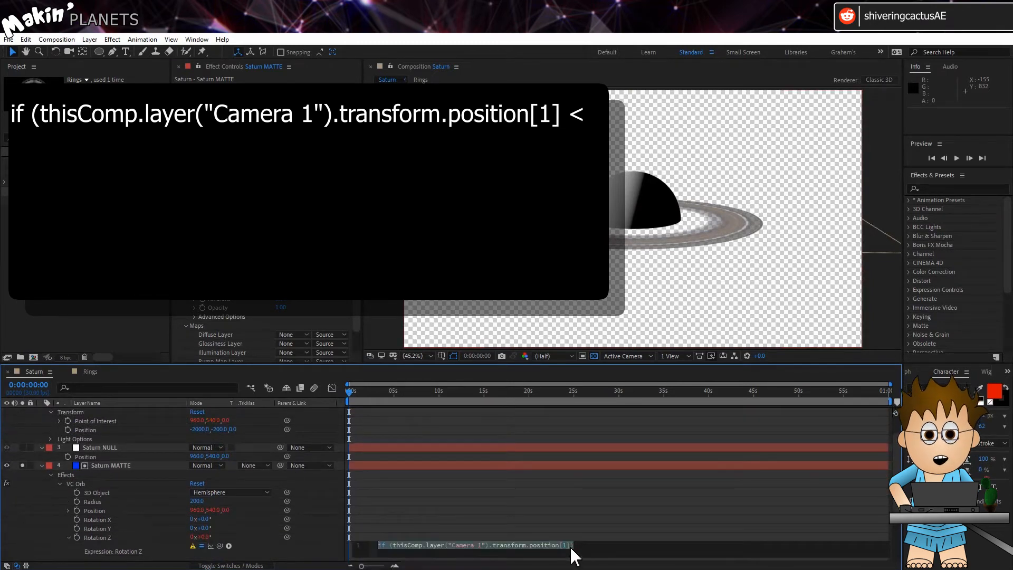
key(Right)
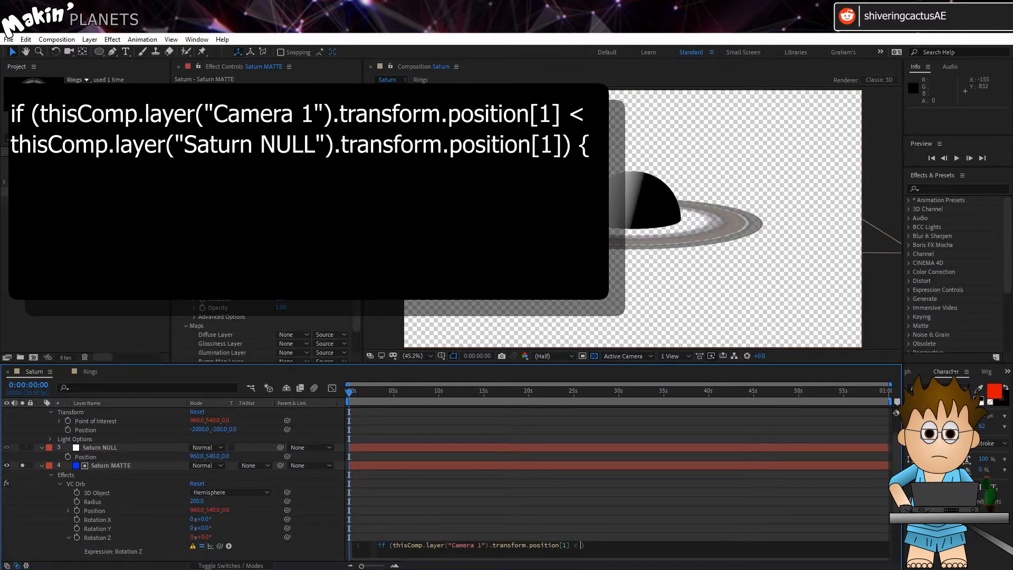
Complete the Rotation Z condition with Saturn NULL's transform.position[1], returning 0 when true and 180 otherwise
drag(220, 546, 217, 468)
drag(212, 458, 213, 458)
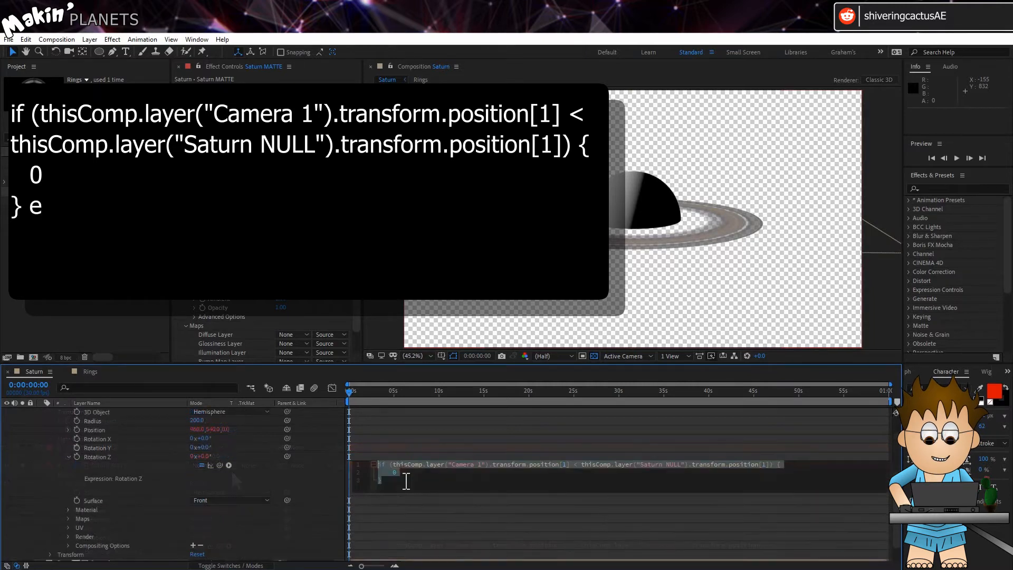
click(406, 482)
text(else {)
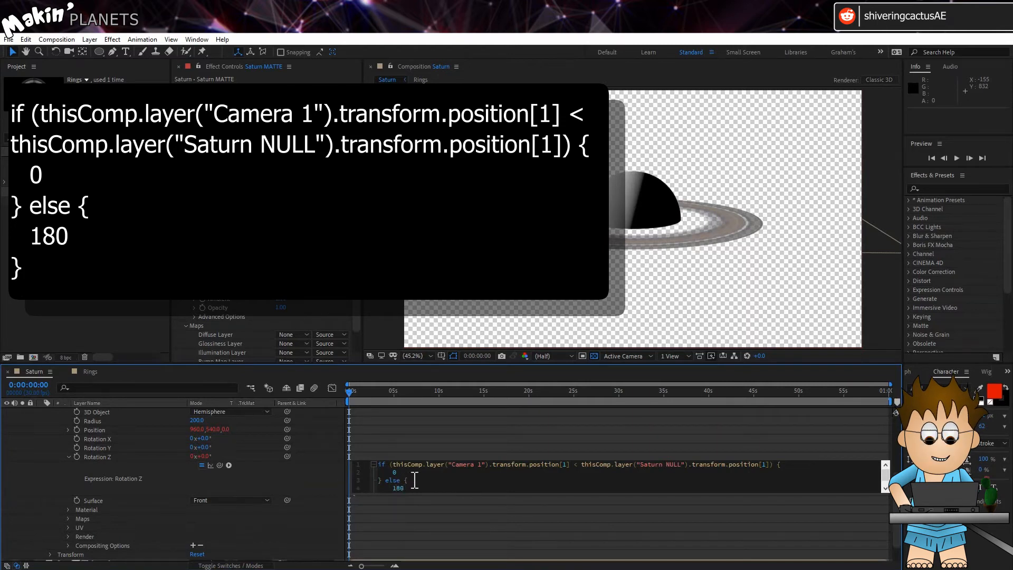
click(421, 509)
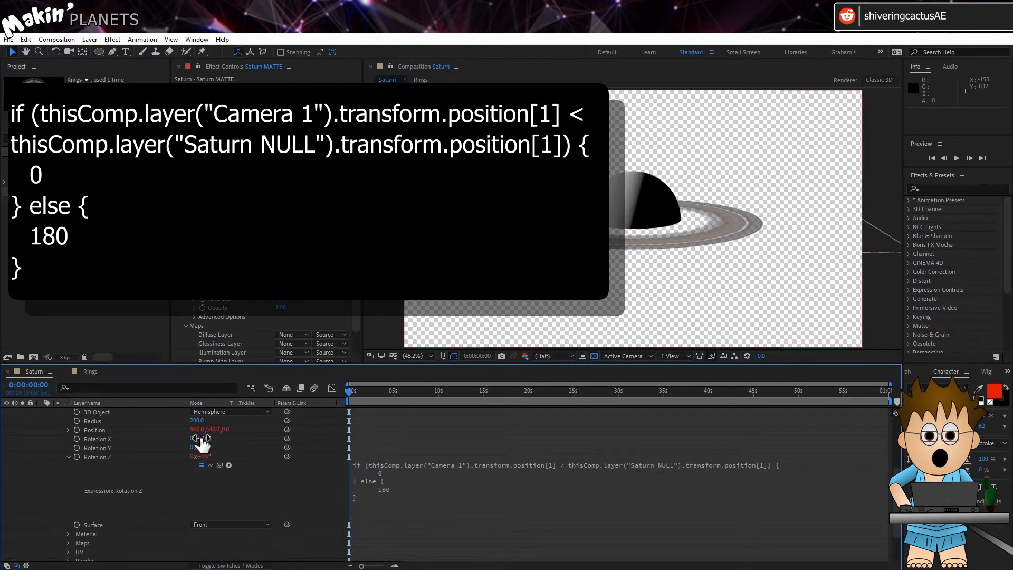
Orbit the camera vertically around Saturn to test how the hemisphere matte responds to camera height
click(68, 51)
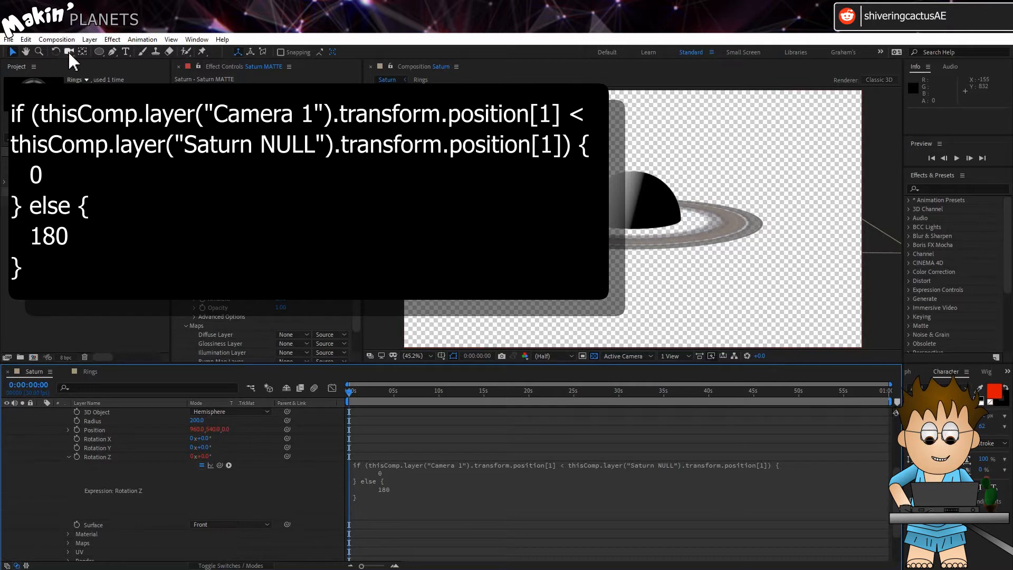
mouse_move(610, 238)
mouse_down()
mouse_move(612, 217)
mouse_move(617, 247)
mouse_move(614, 211)
mouse_move(616, 220)
mouse_up()
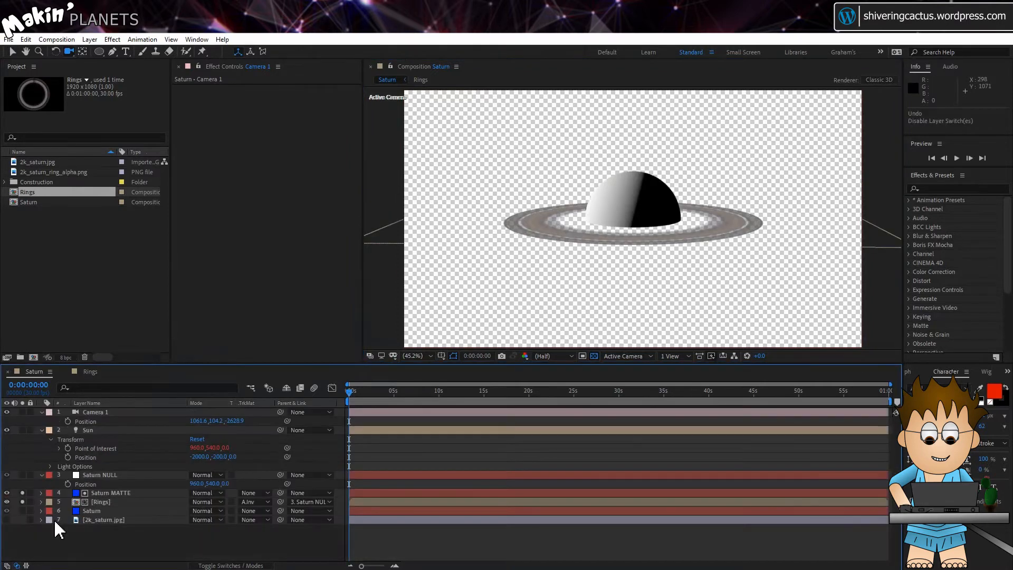
Turn off the layer solos and the transparency grid, and hide the Saturn MATTE layer
click(25, 502)
click(25, 502)
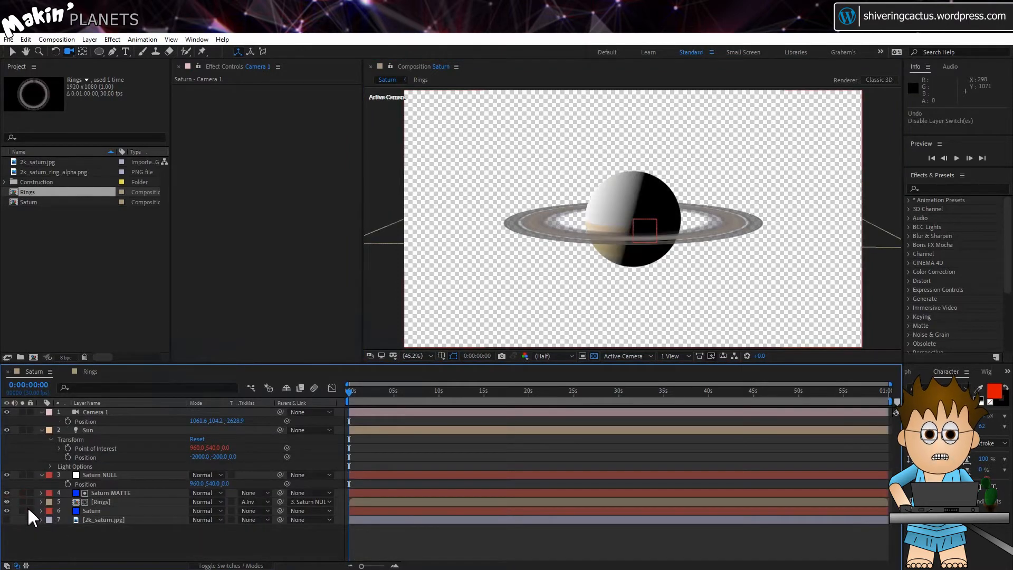
click(7, 492)
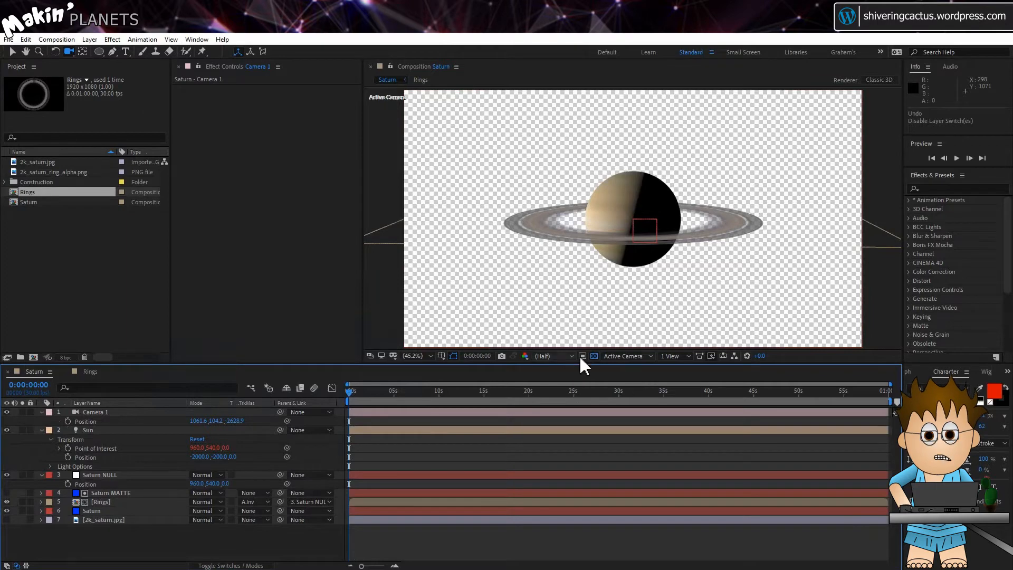
click(594, 355)
Duplicate the Saturn NULL layer and rename the copy Shadow Pointer
click(131, 474)
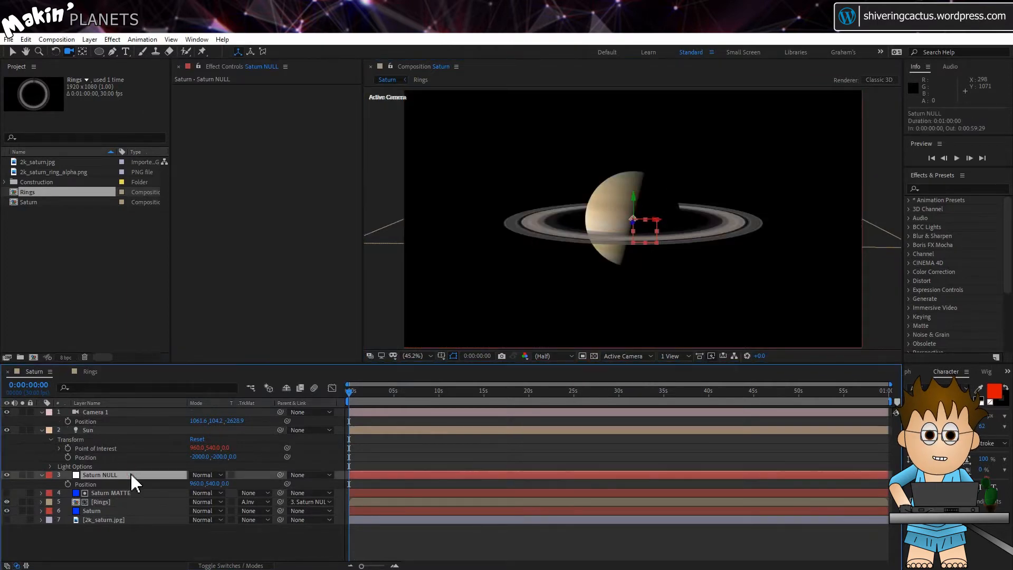
key(ctrl+d)
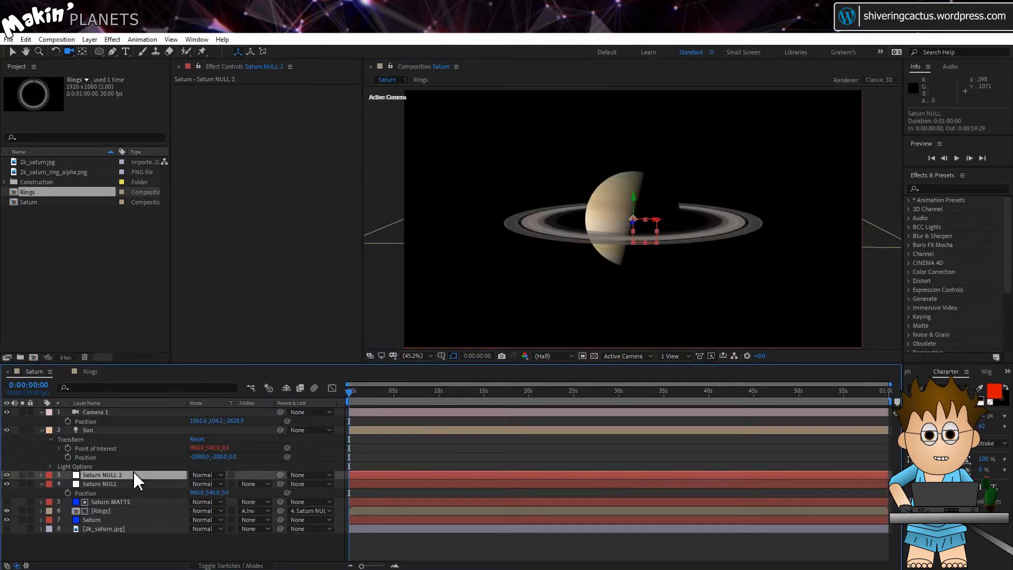
key(Return)
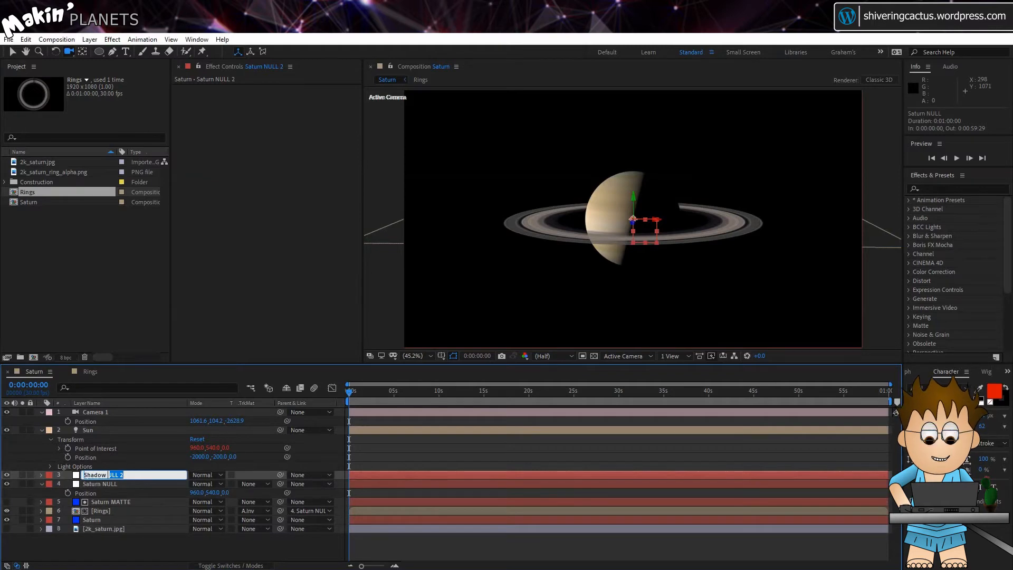
text(Shadow Pointer)
key(Return)
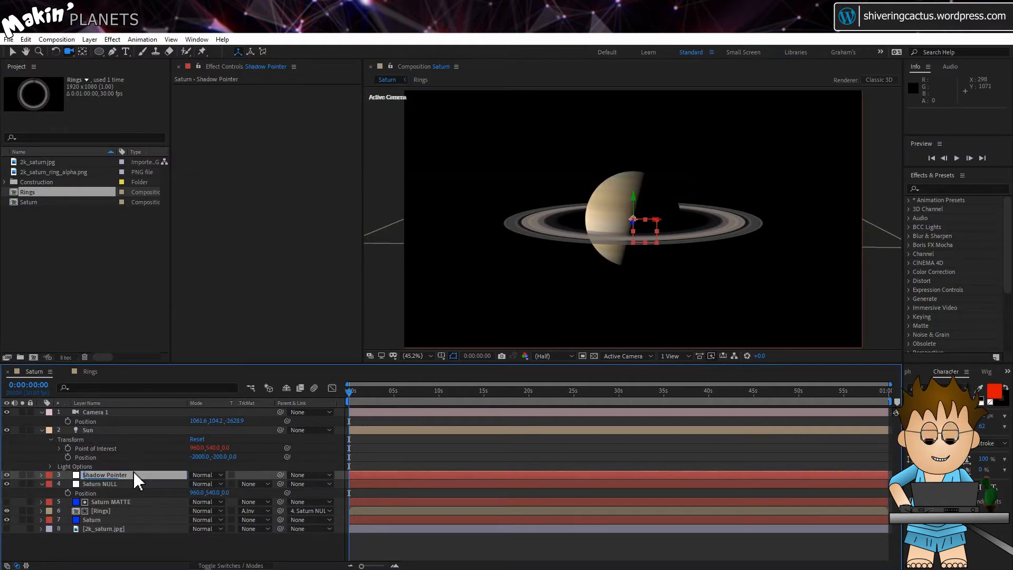
Expand Shadow Pointer's Transform properties and link its Position to Saturn NULL's Position
click(42, 475)
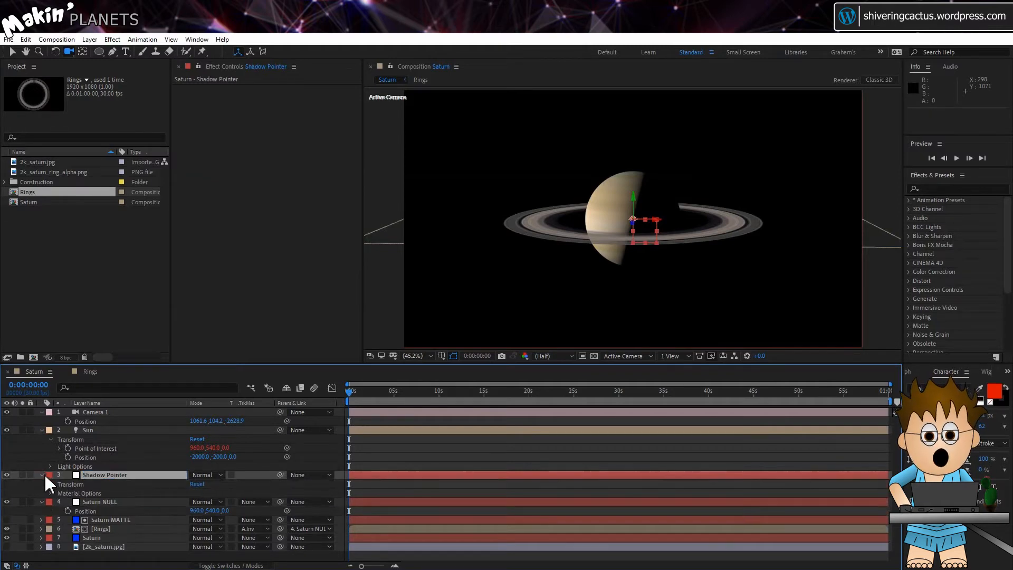
click(49, 483)
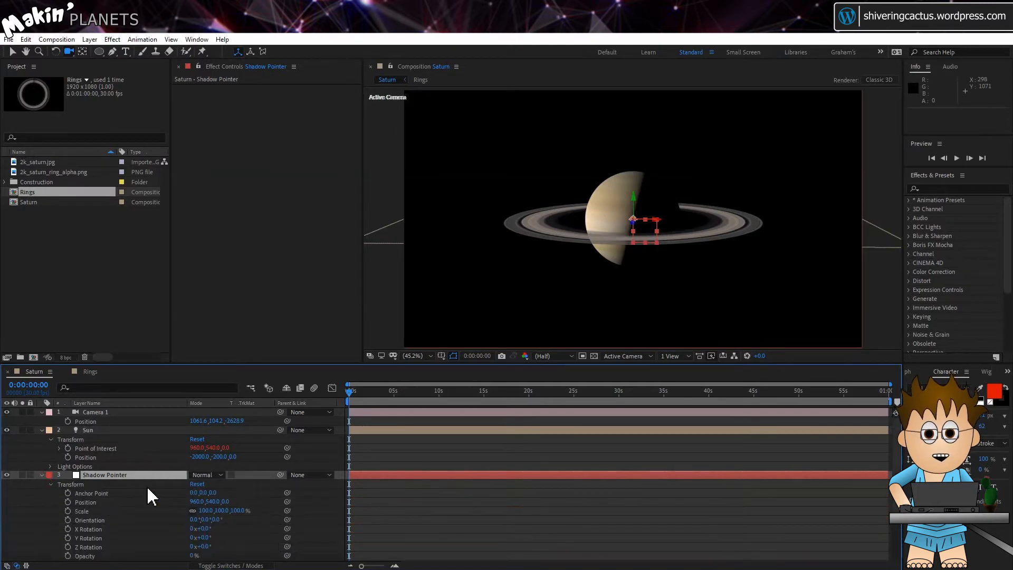
scroll(179, 483, down, 2)
drag(287, 447, 104, 529)
click(50, 468)
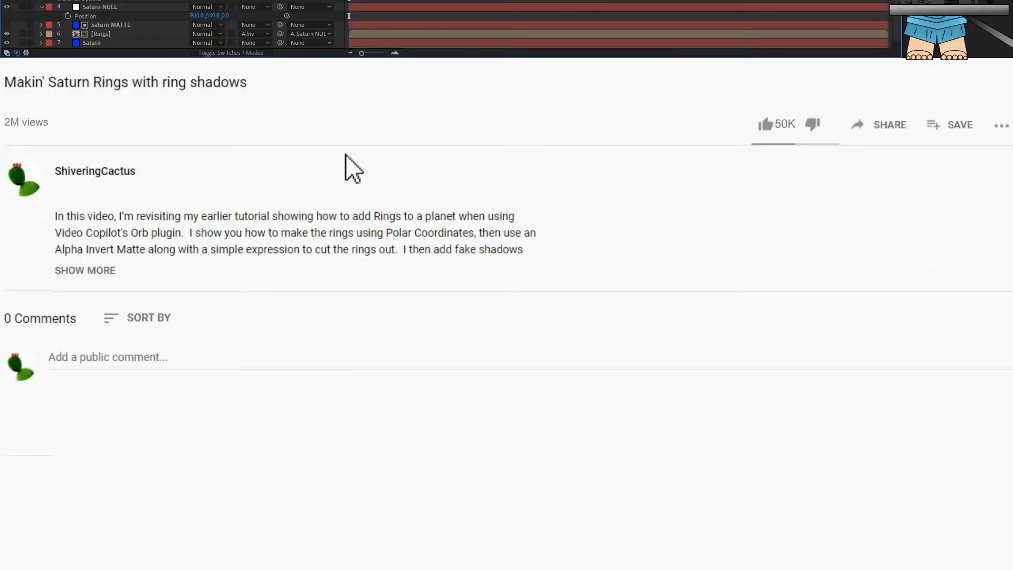
Switch to the YouTube video page, expand its description and copy the two-line X Rotation LookAt expression
click(90, 268)
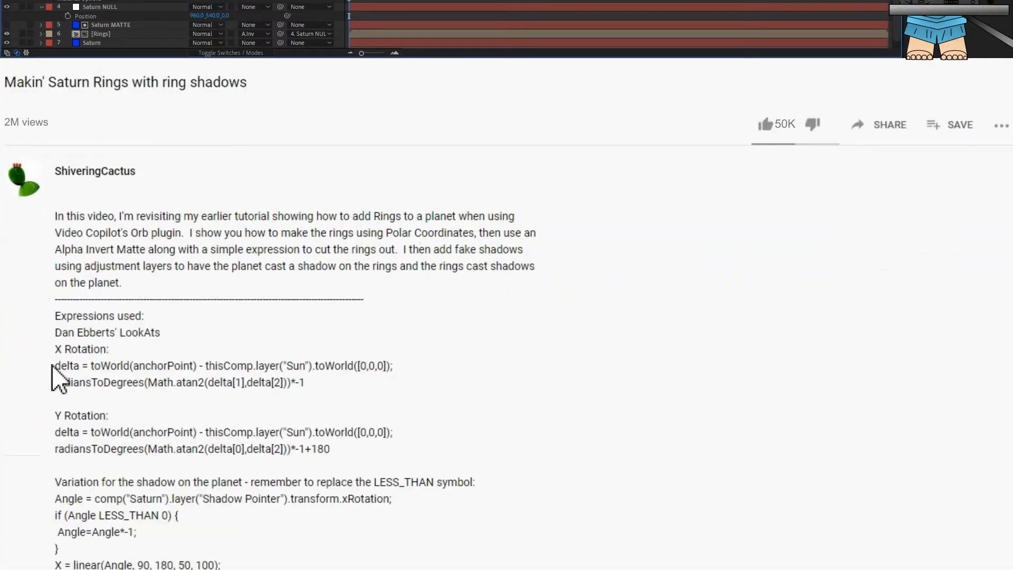
drag(54, 365, 306, 383)
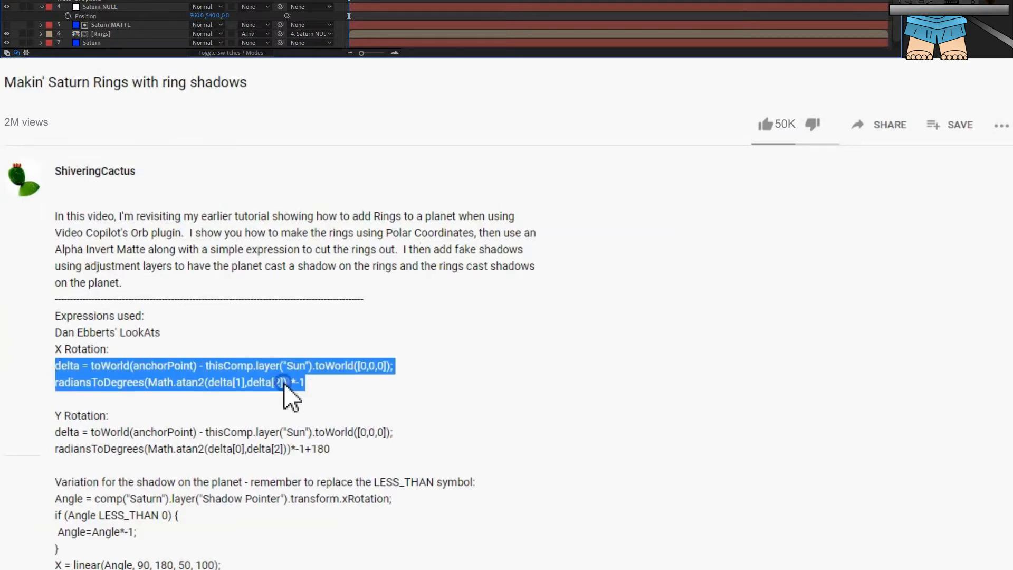
right_click(286, 385)
click(340, 396)
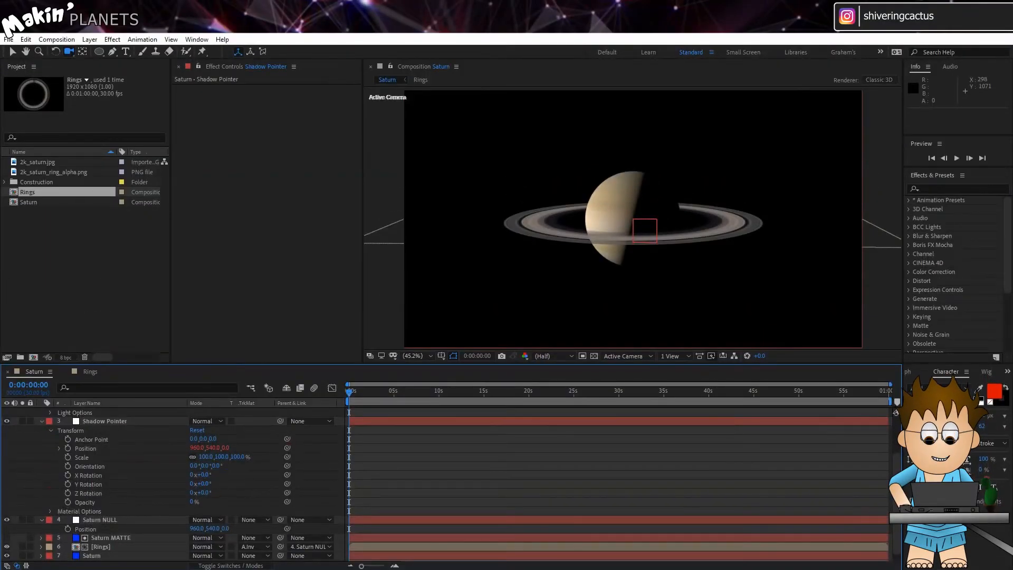
Back in After Effects, add the Sun LookAt expressions to Shadow Pointer's X Rotation (ending *-1) and Y Rotation (ending *-1+180)
alt+click(68, 475)
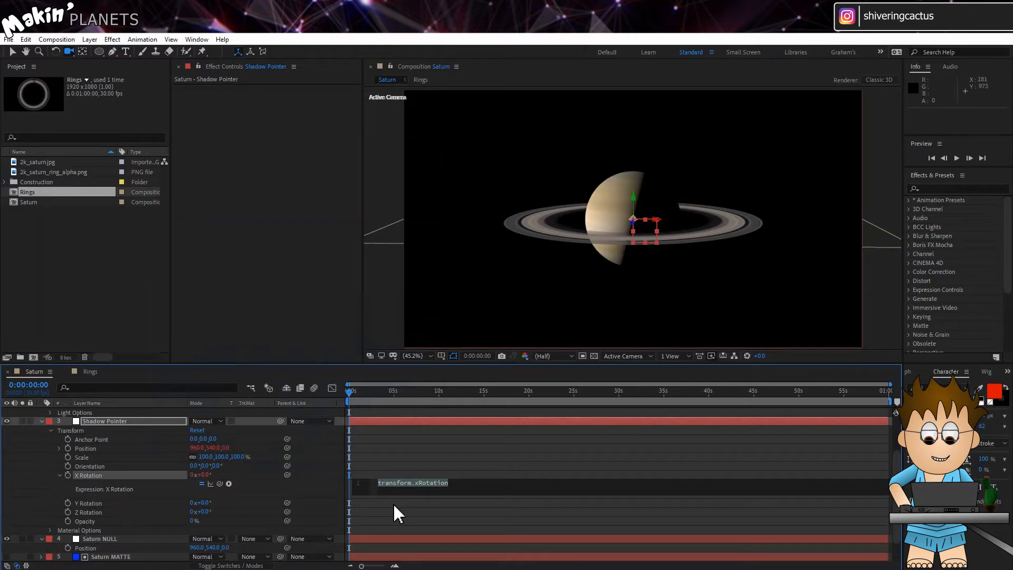
key(ctrl+v)
click(68, 505)
alt+click(68, 503)
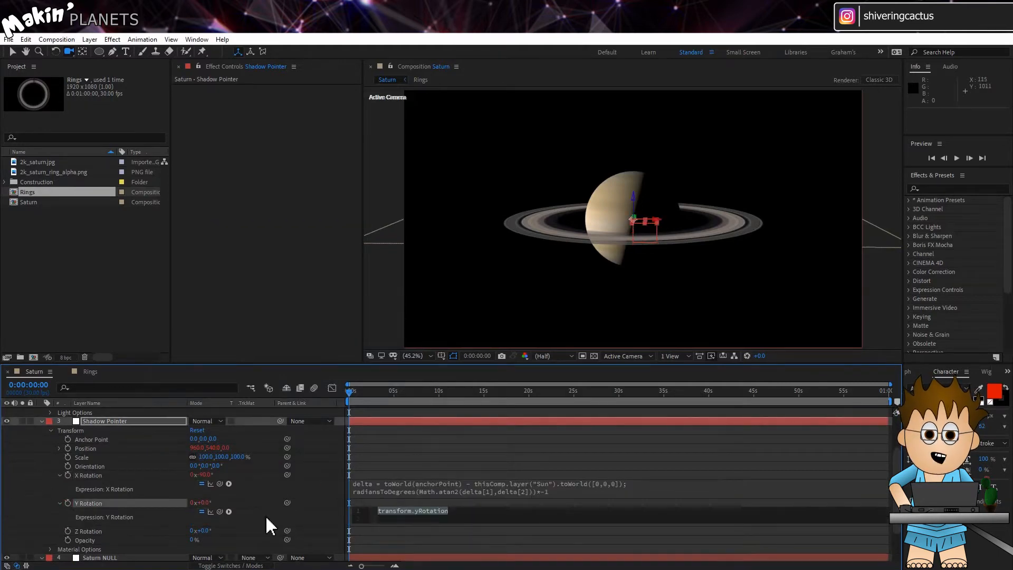
key(ctrl+v)
click(310, 512)
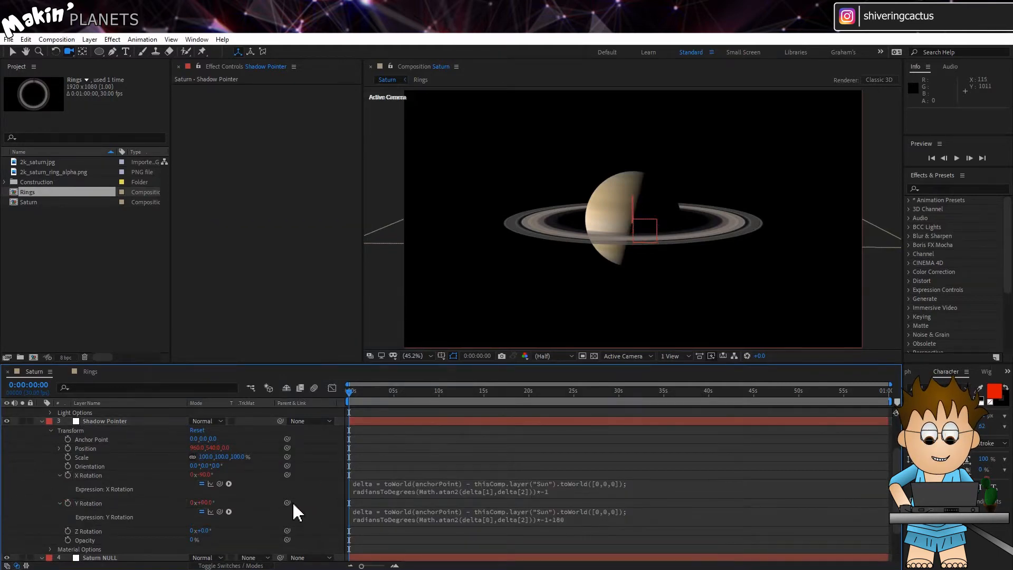
Move the Sun light closer to Saturn, to about 108, 327, -373, to test the Shadow Pointer's aim
scroll(124, 459, up, 2)
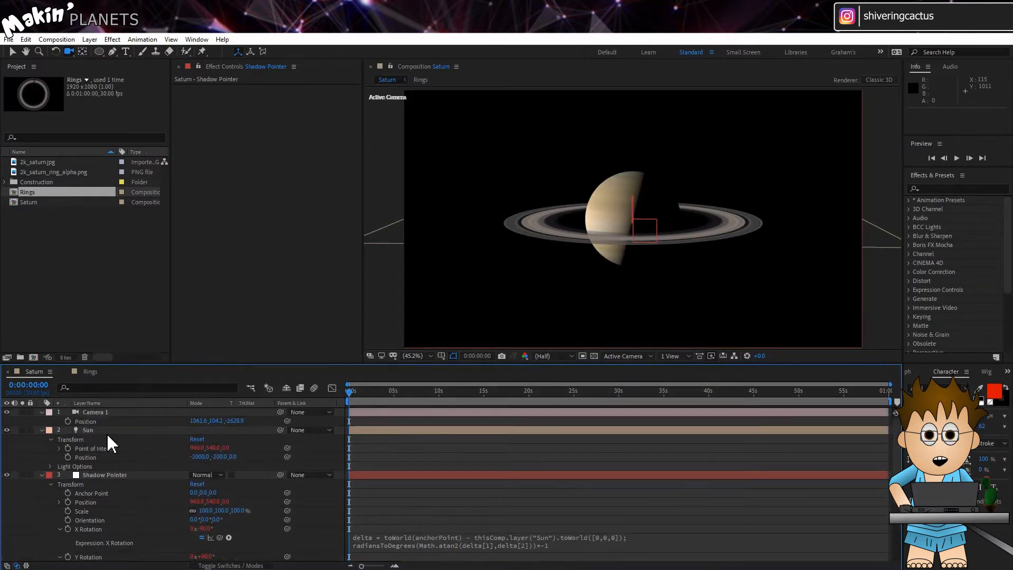
click(107, 433)
click(13, 51)
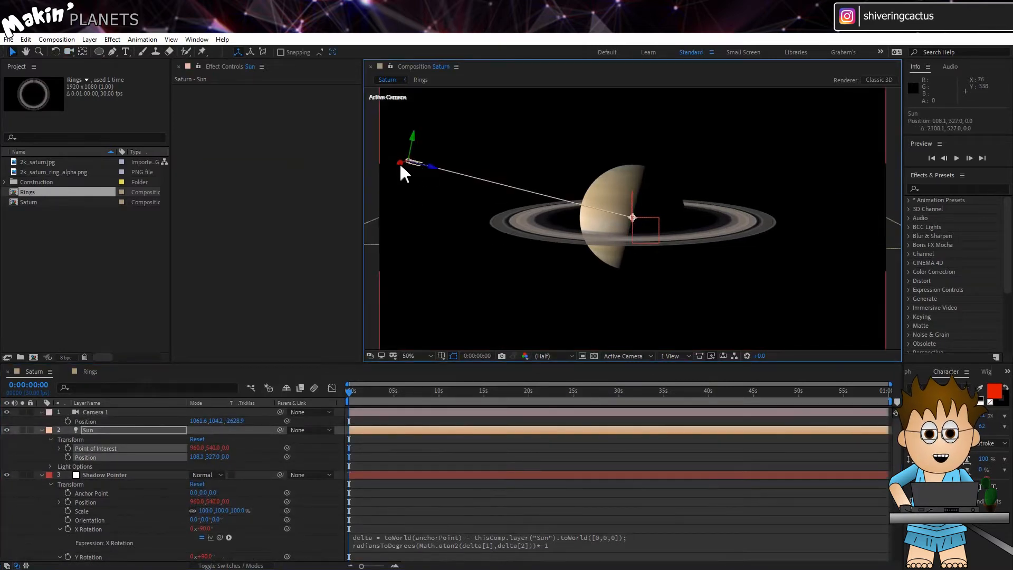
drag(402, 171, 338, 248)
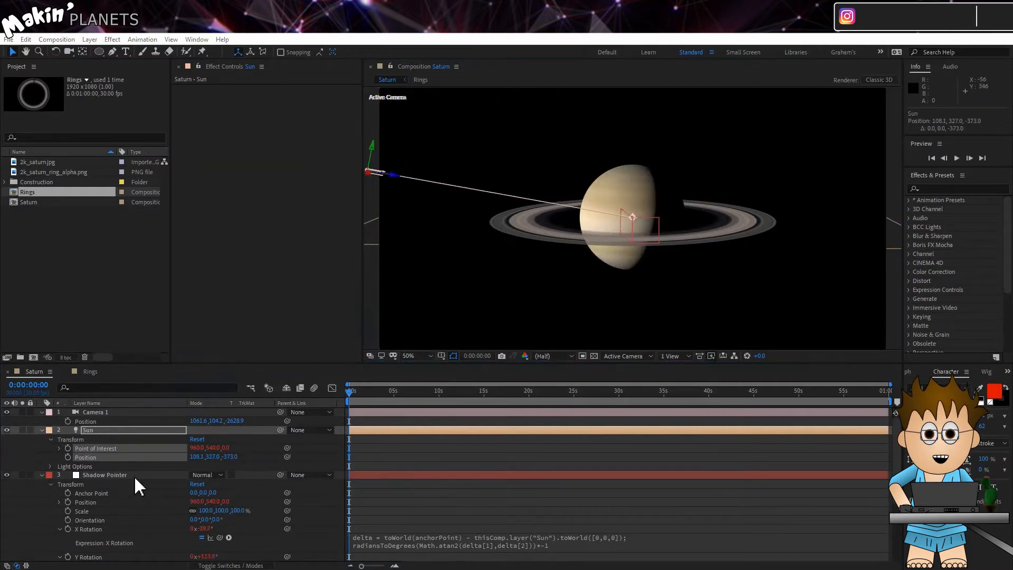
In the Rings composition, draw a rectangular mask about 748 × 1464 px on the Shadow layer, covering the ring's left half
click(91, 371)
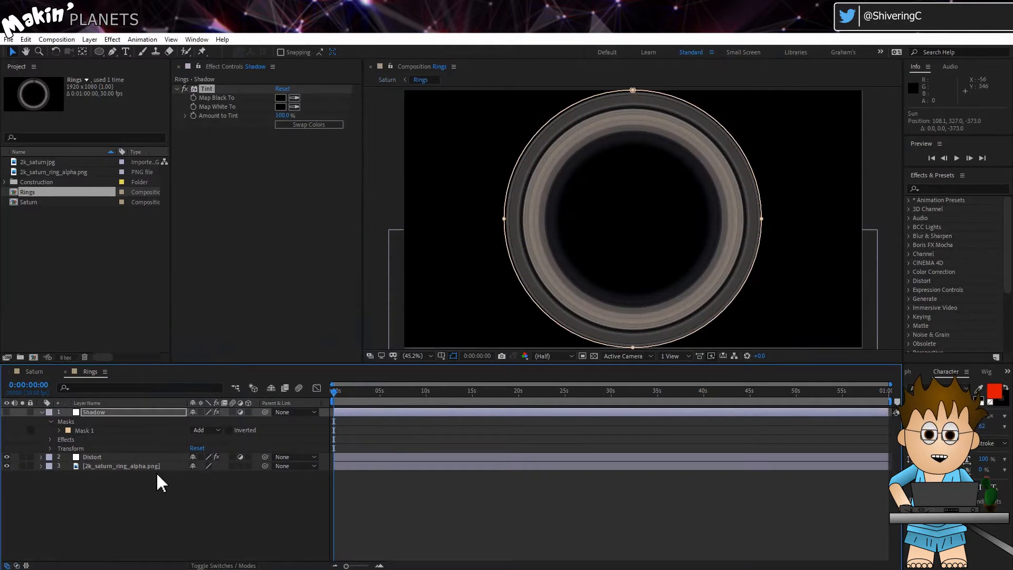
drag(99, 51, 131, 60)
key(comma)
key(comma)
drag(533, 125, 632, 317)
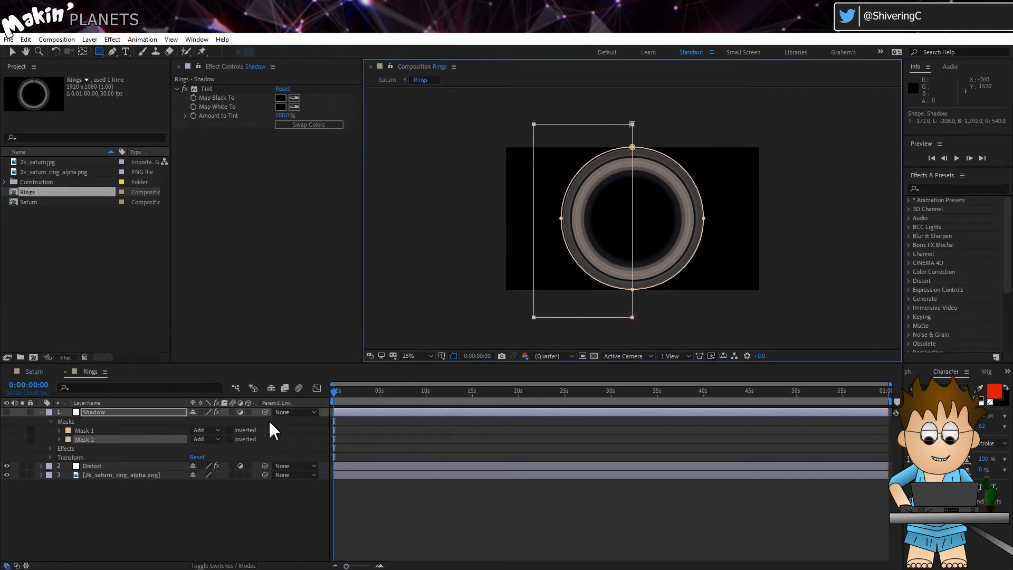
Set the Shadow layer's rectangular mask to Subtract, with the layer visible, and deselect it
click(214, 439)
click(238, 473)
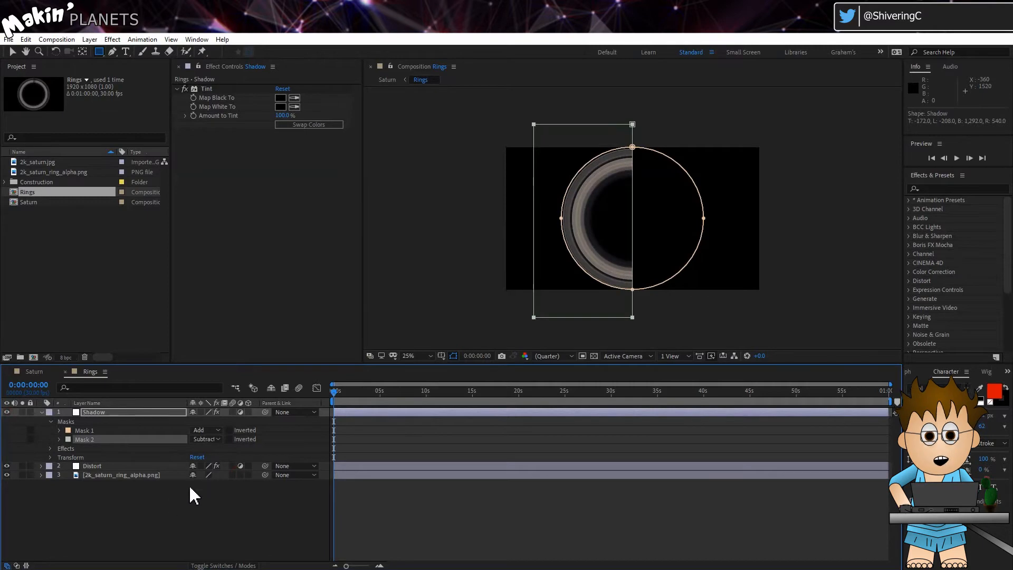
click(170, 495)
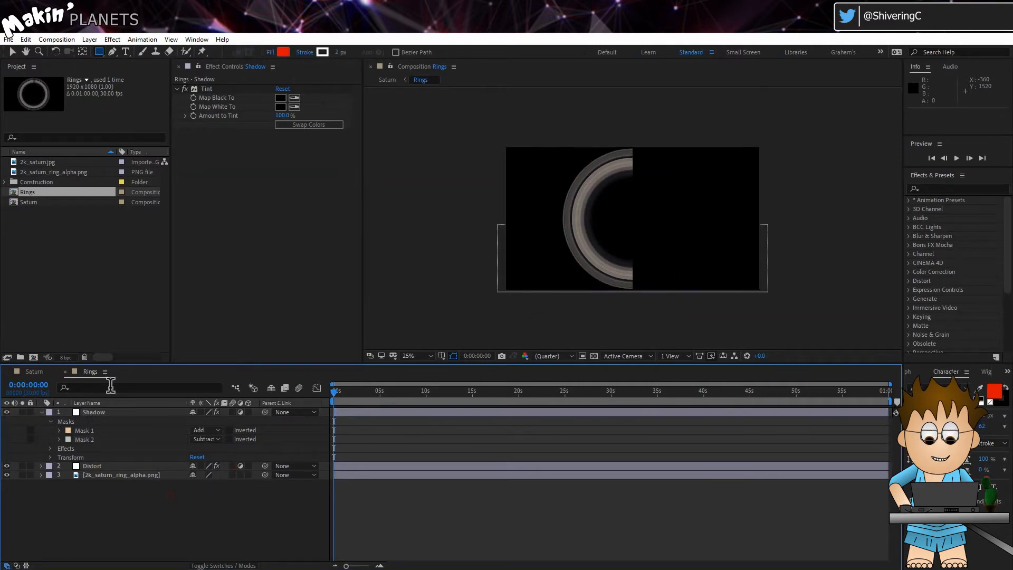
Undock the Rings timeline into a floating panel so it can be used alongside the Saturn timeline
click(104, 372)
click(174, 149)
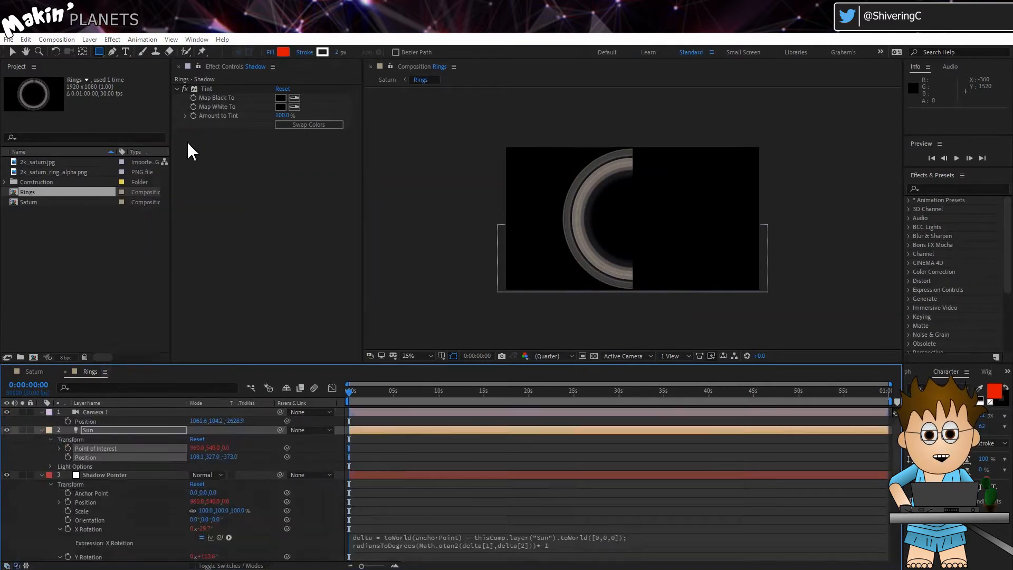
drag(104, 356, 114, 127)
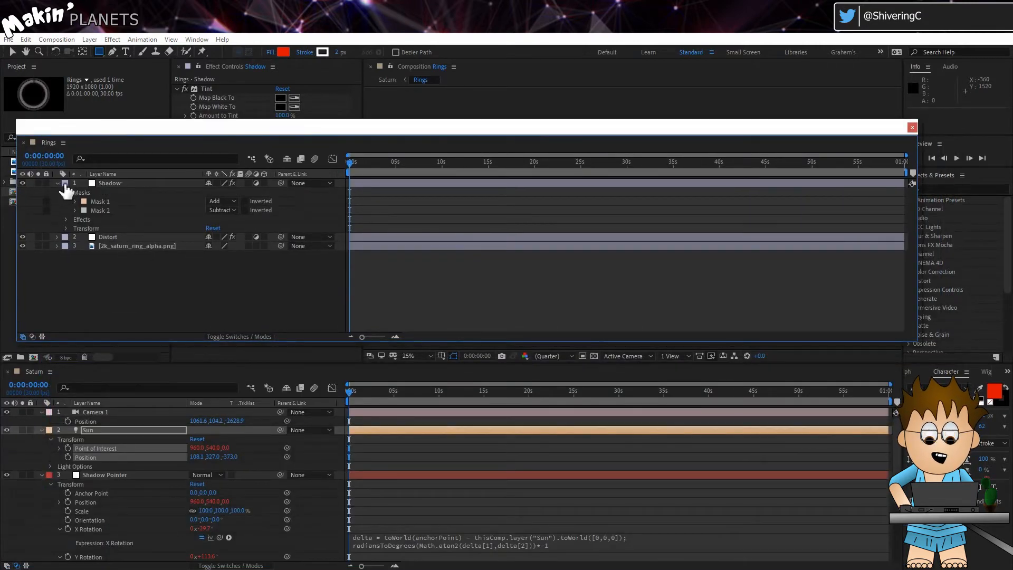
Link the Shadow layer's Rotation in the Rings composition to Shadow Pointer's Y Rotation in the Saturn composition
click(66, 228)
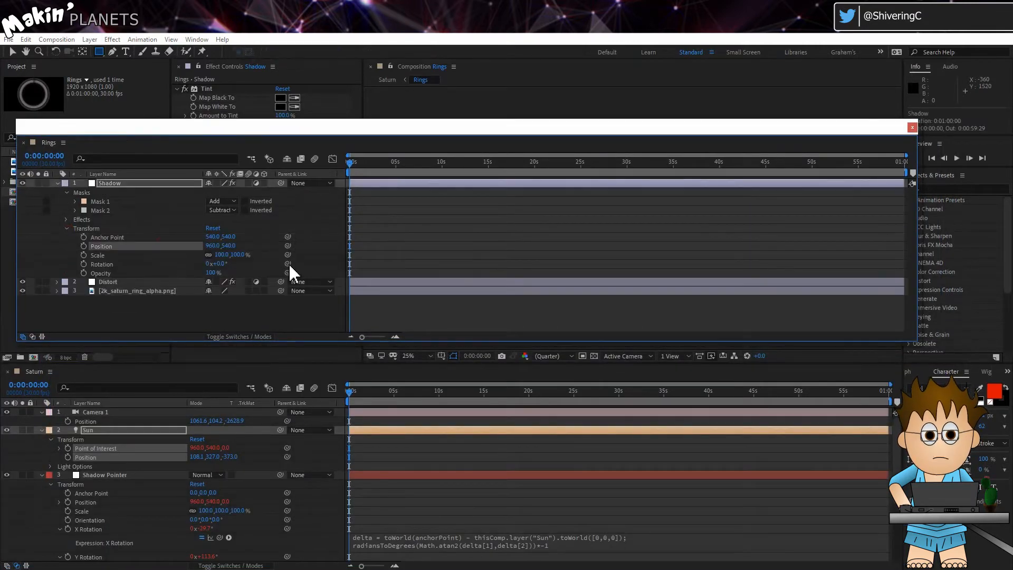
drag(287, 263, 123, 511)
click(74, 264)
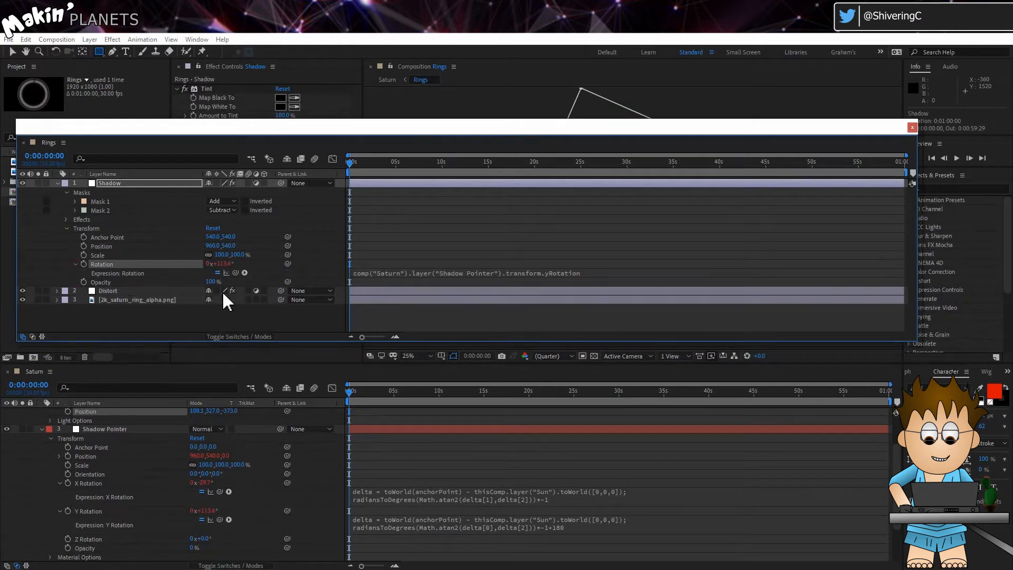
key(F2)
Unlink the Shadow layer's Scale proportions and begin a Scale expression with Angle assigned to Shadow Pointer's X Rotation in the Saturn composition
mouse_move(306, 139)
mouse_down()
mouse_move(480, 254)
mouse_move(485, 284)
mouse_move(454, 263)
mouse_up()
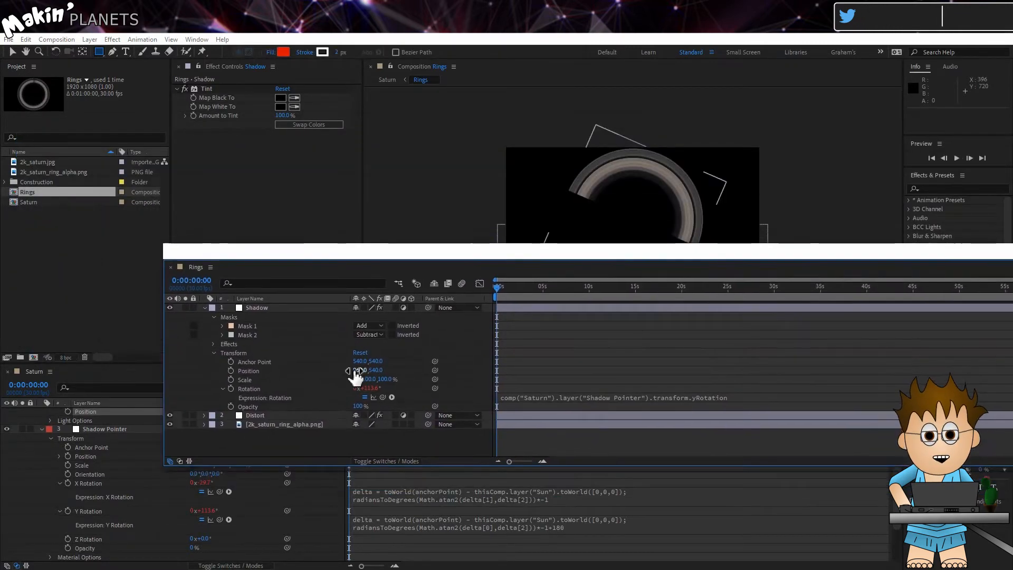
click(356, 379)
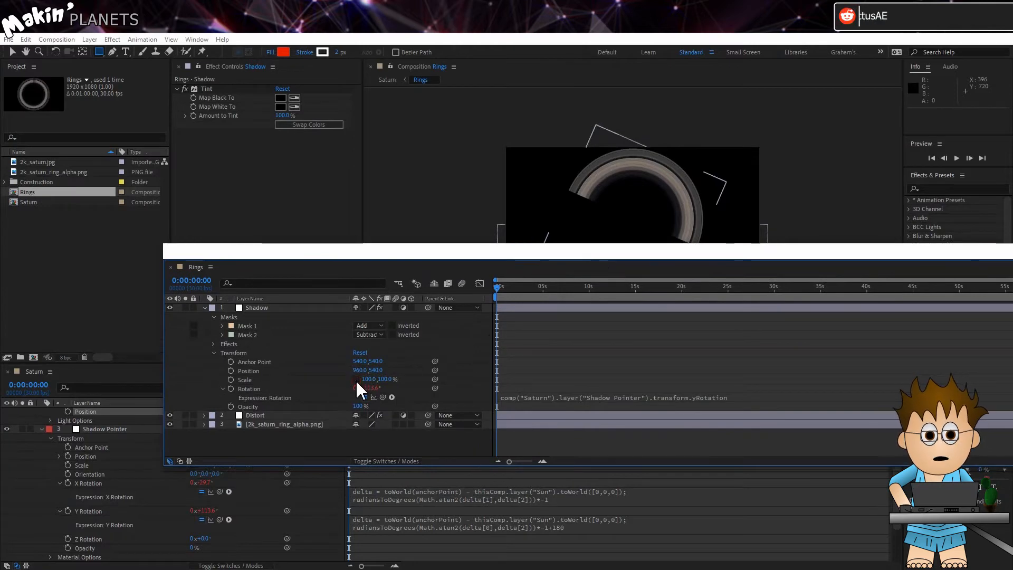
alt+click(230, 379)
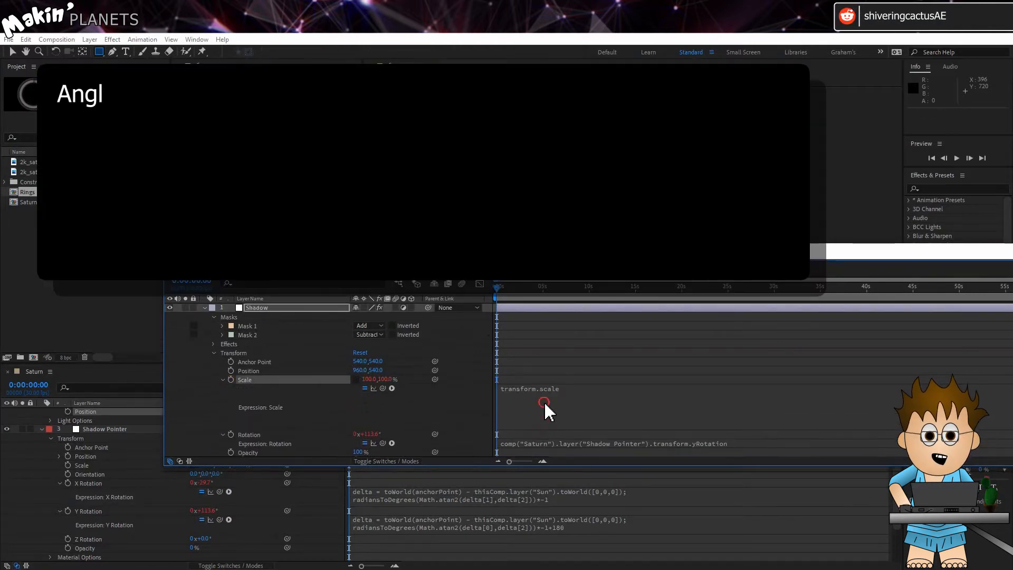
text(t)
key(Escape)
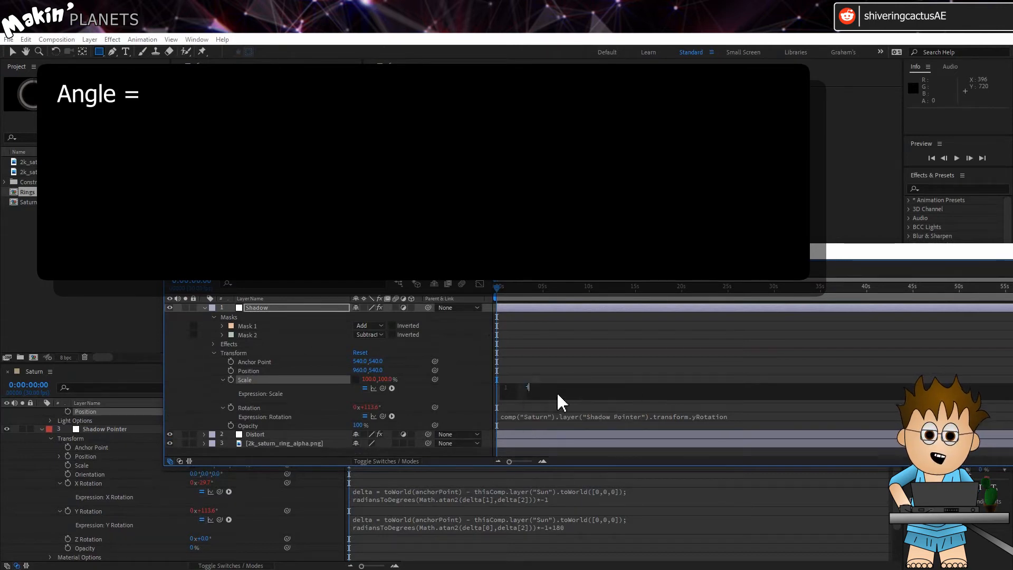
text(ngle =)
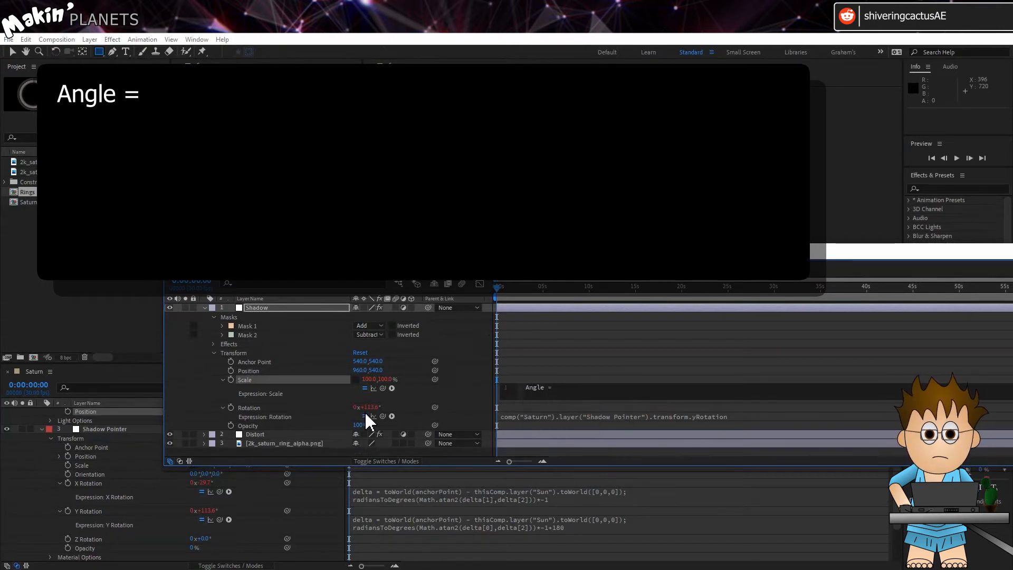
click(381, 388)
drag(382, 392, 86, 482)
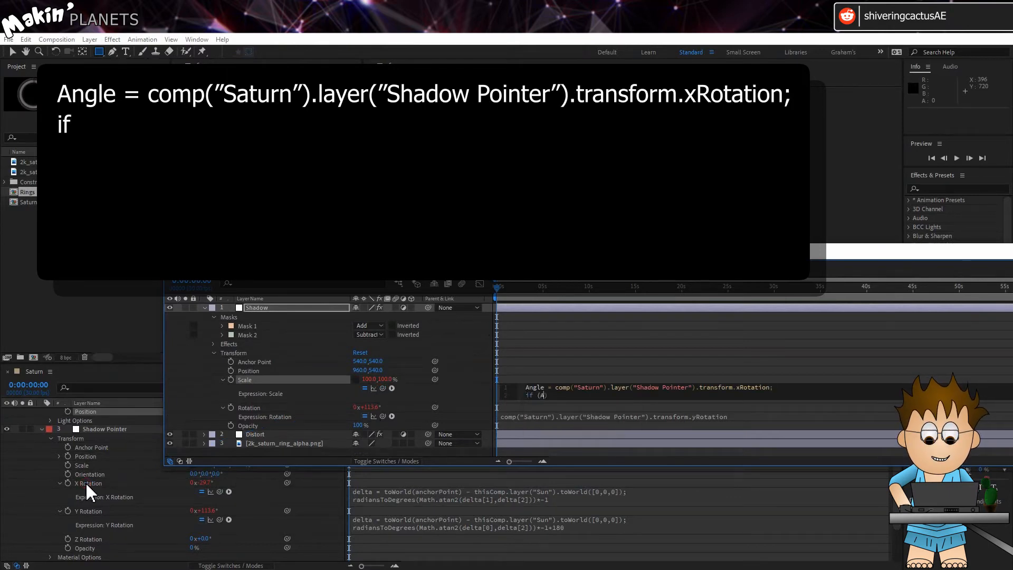
Add an if (Angle < 0) block to the Scale expression that sets Angle = Angle*-1
text(ngle)
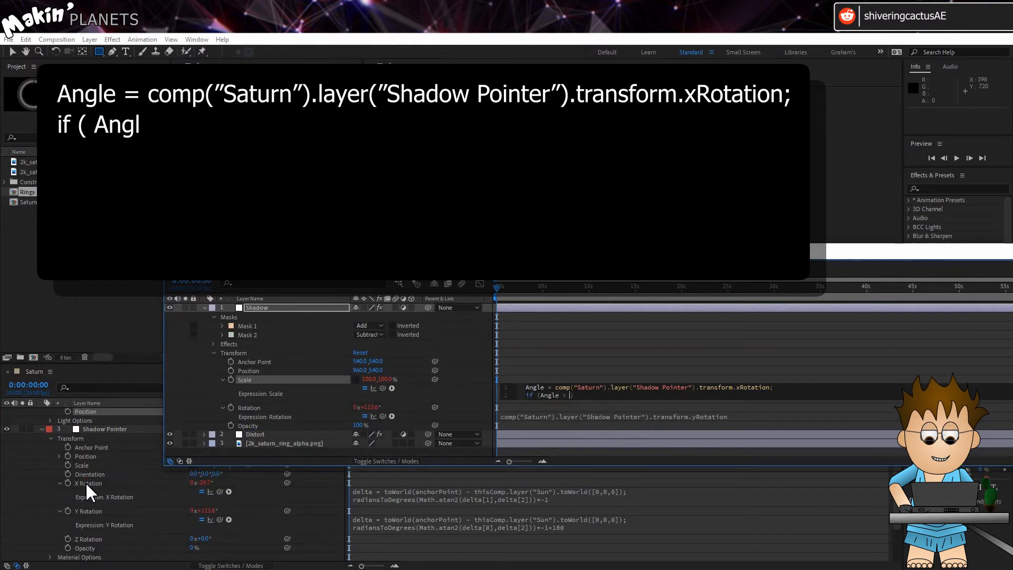
text( < 0) )
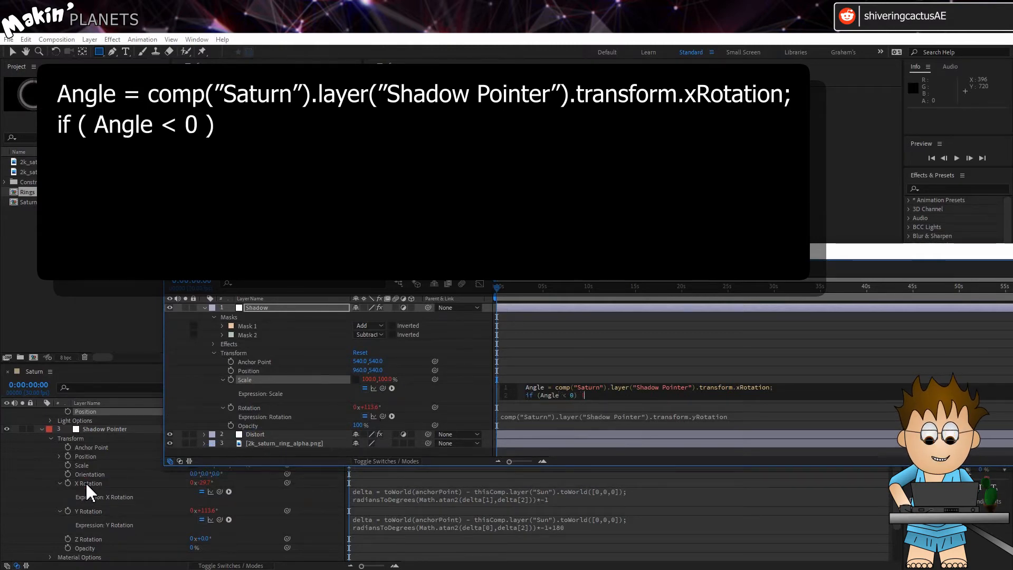
text({)
key(Return)
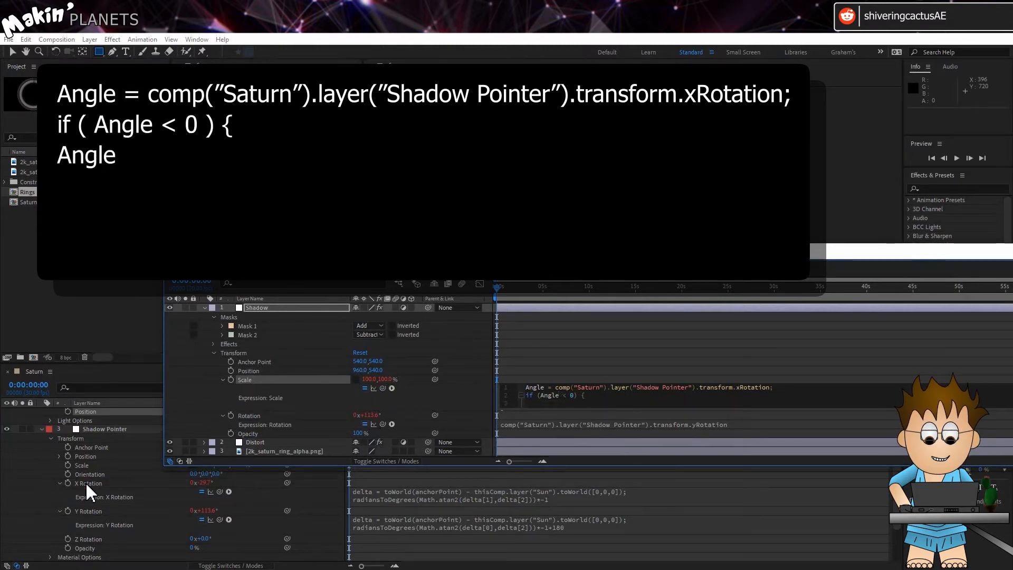
text(Angle = Angle)
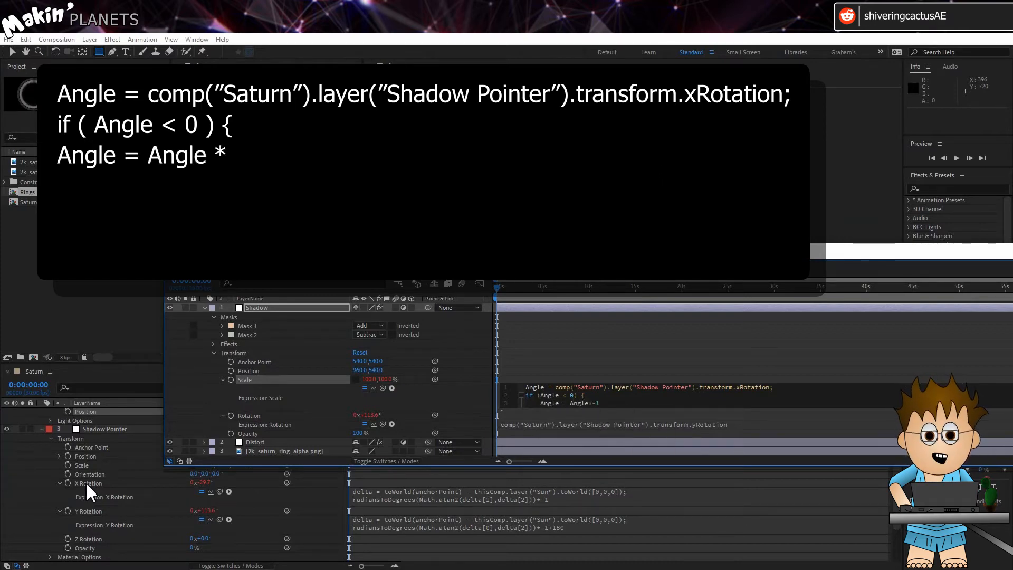
text( *-1)
key(Return)
text(})
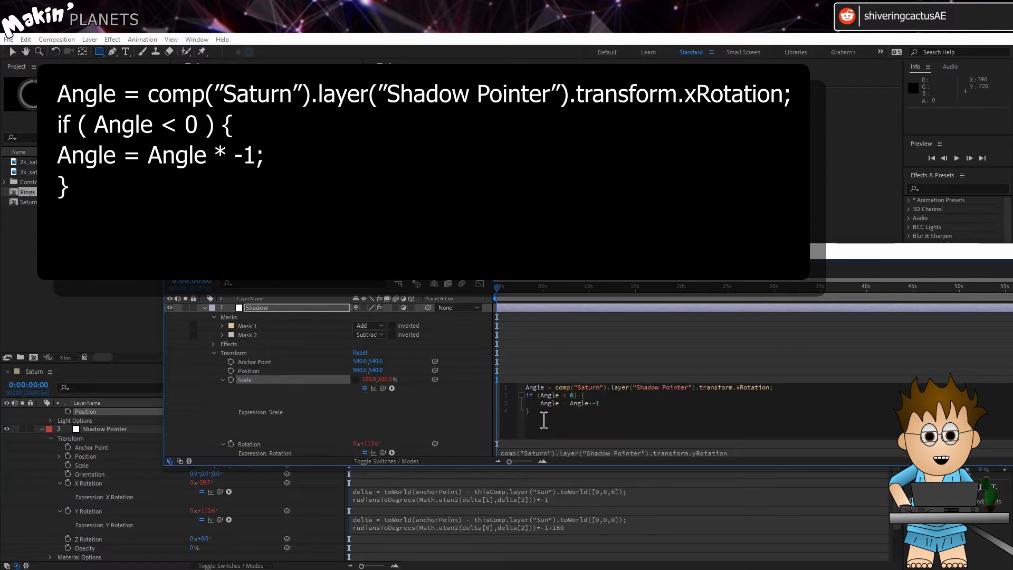
key(Return)
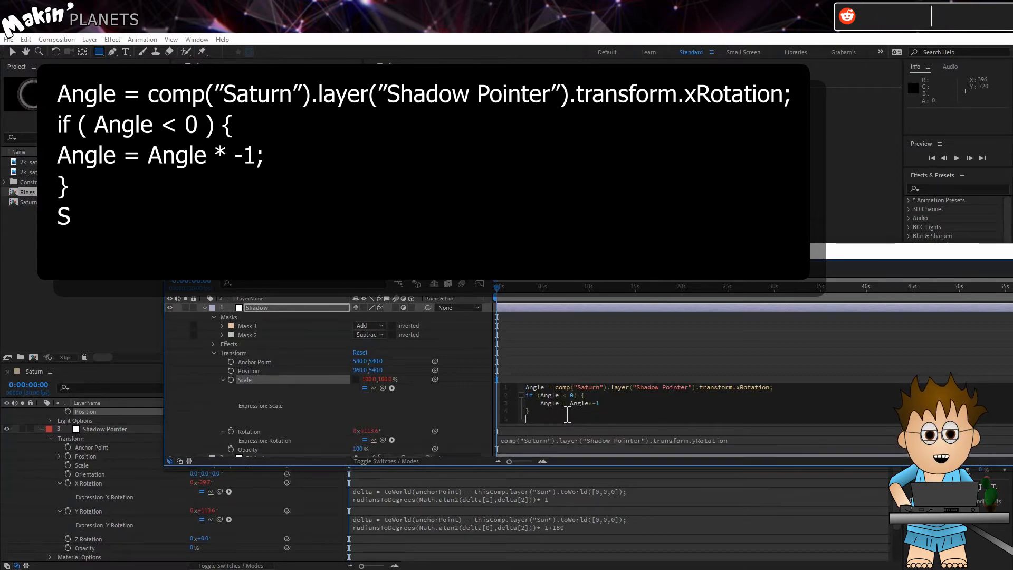
Add the line S = linear(Angle, 90, 180, 0, 500) to the Scale expression, using the linear interpolation template
text(S =)
click(392, 387)
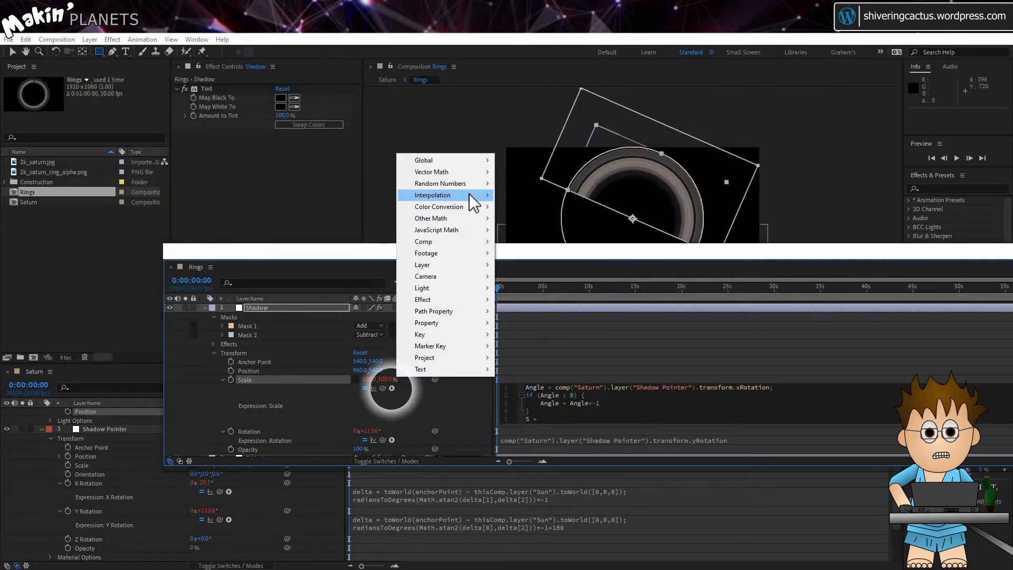
mouse_move(469, 196)
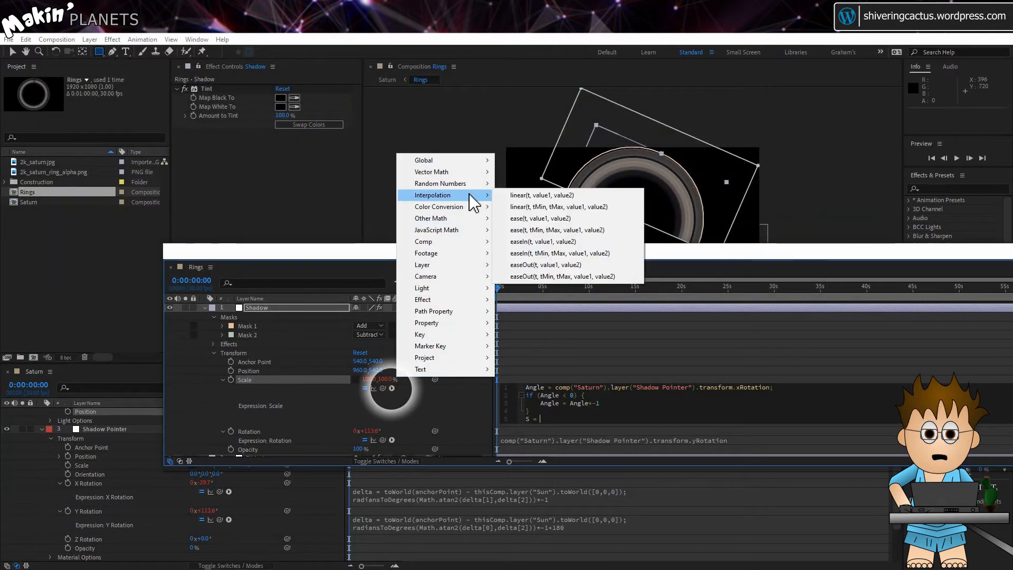
click(618, 206)
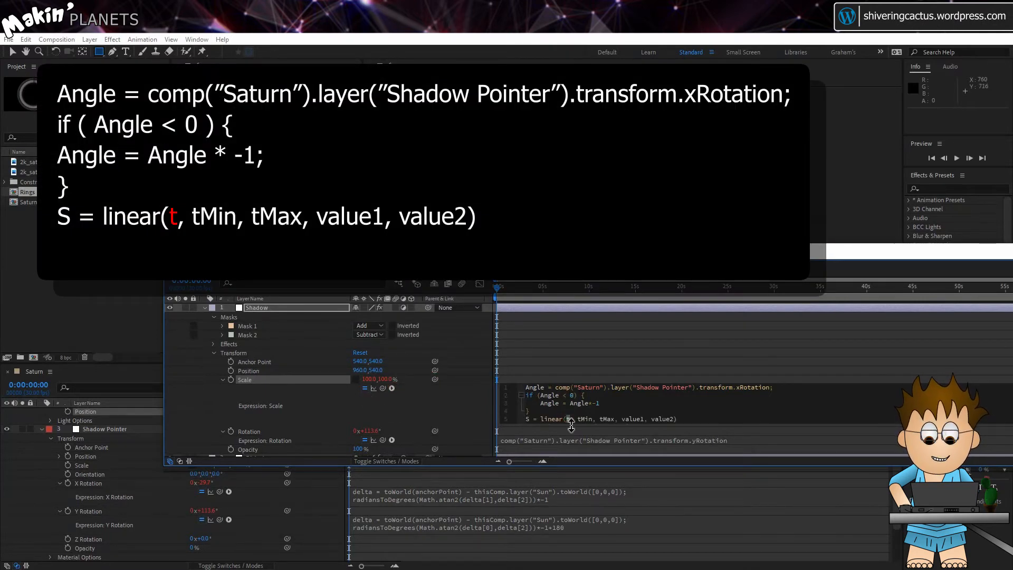
text(Angle)
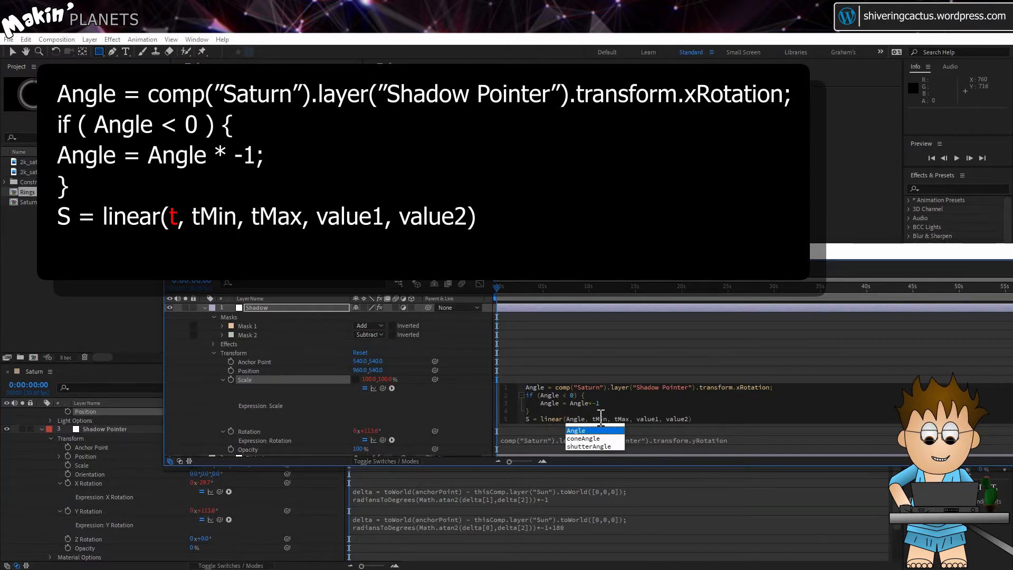
double_click(600, 418)
text(90)
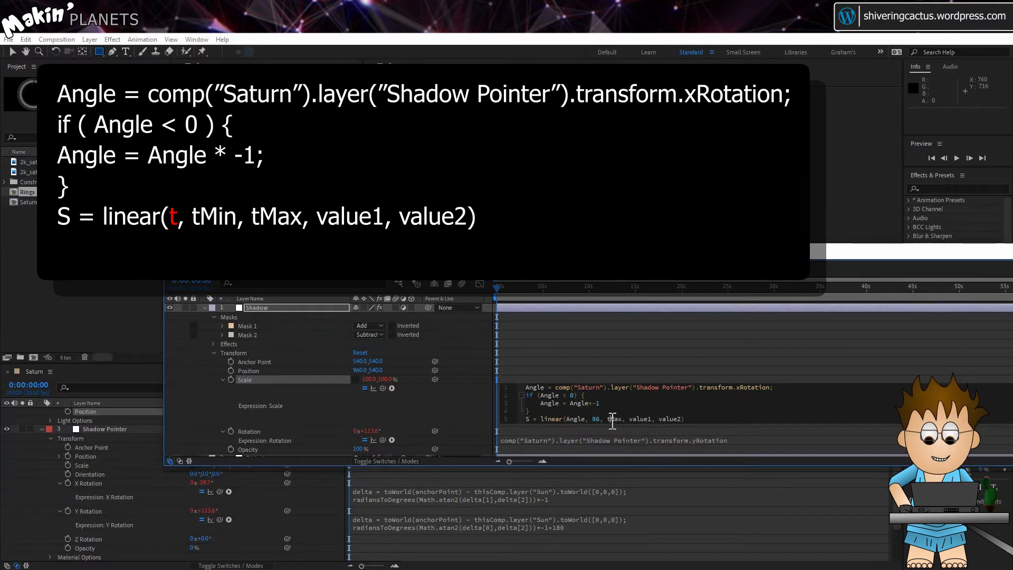
double_click(613, 419)
text(180, )
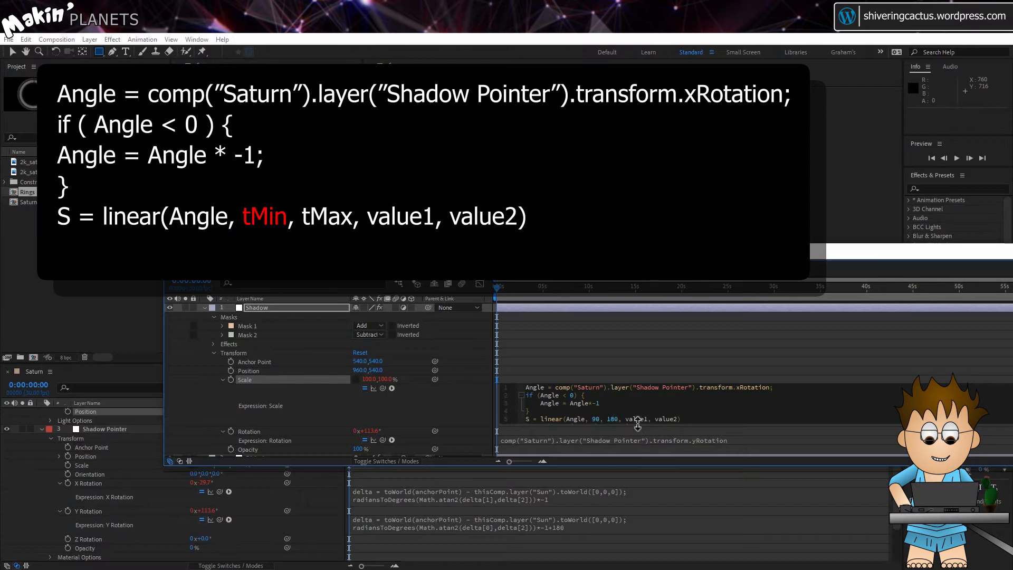
text(0, )
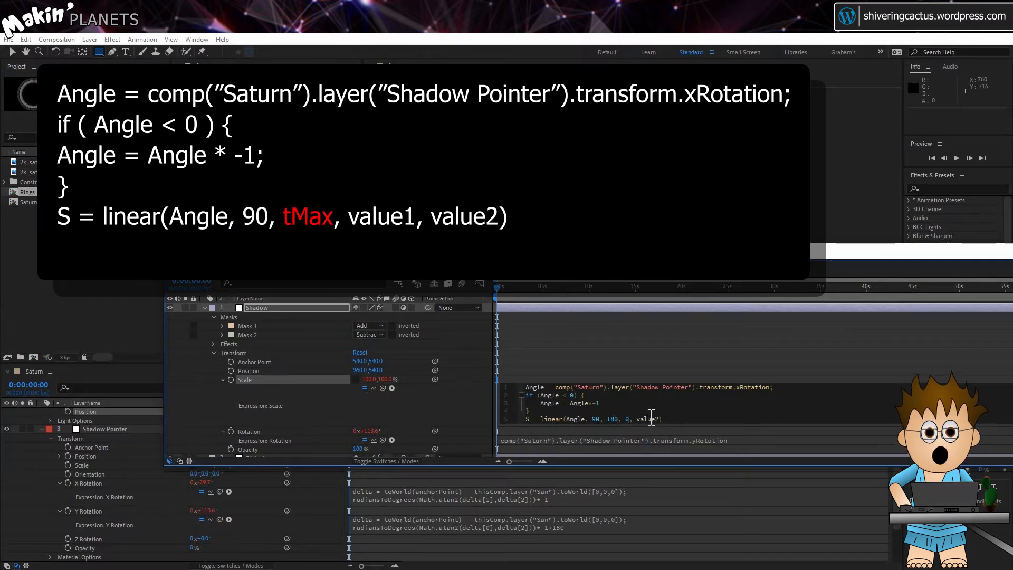
text(500))
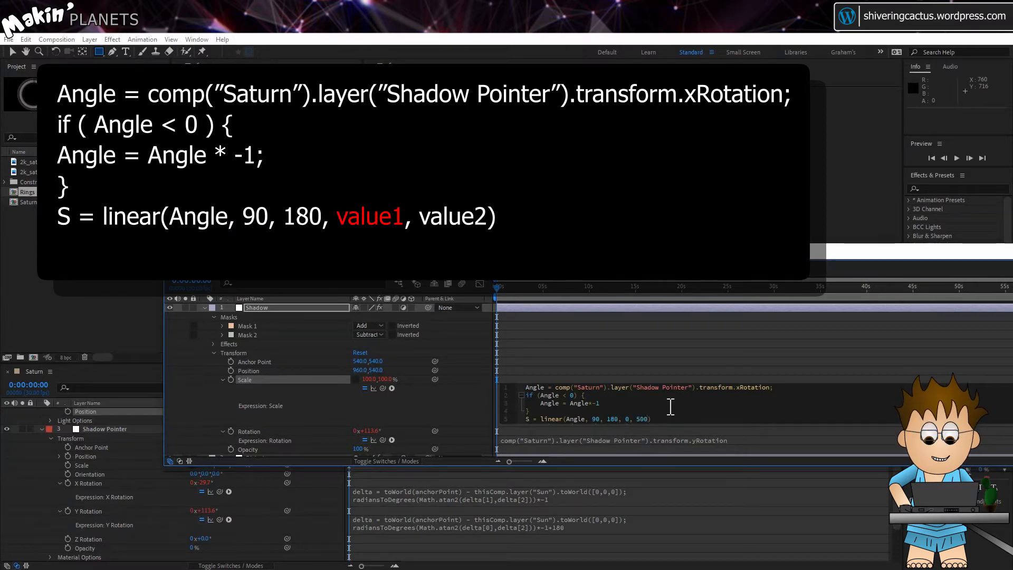
Finish the Scale expression with the output line [35,S] and apply it to the Shadow layer
text(;)
key(Return)
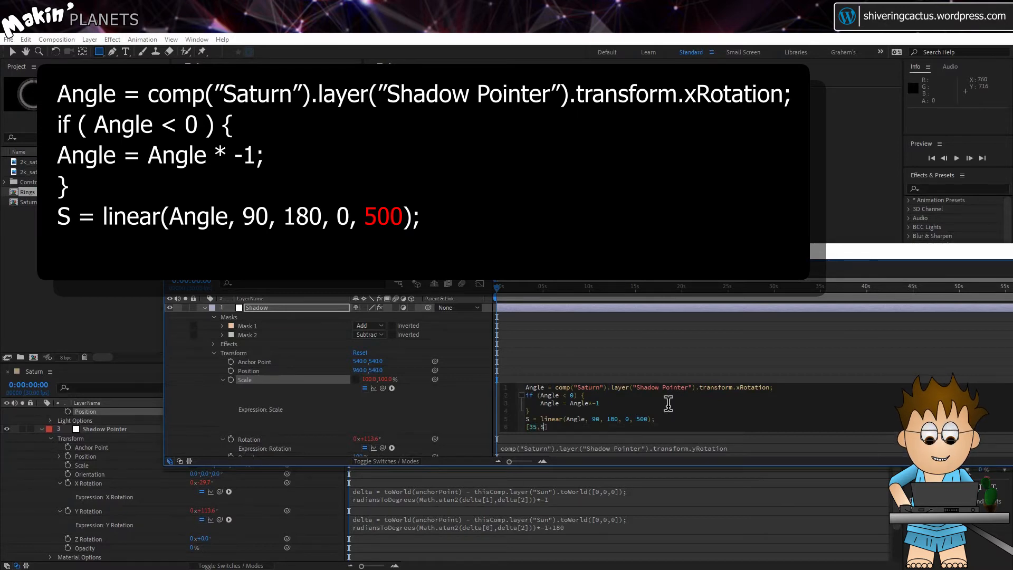
click(481, 404)
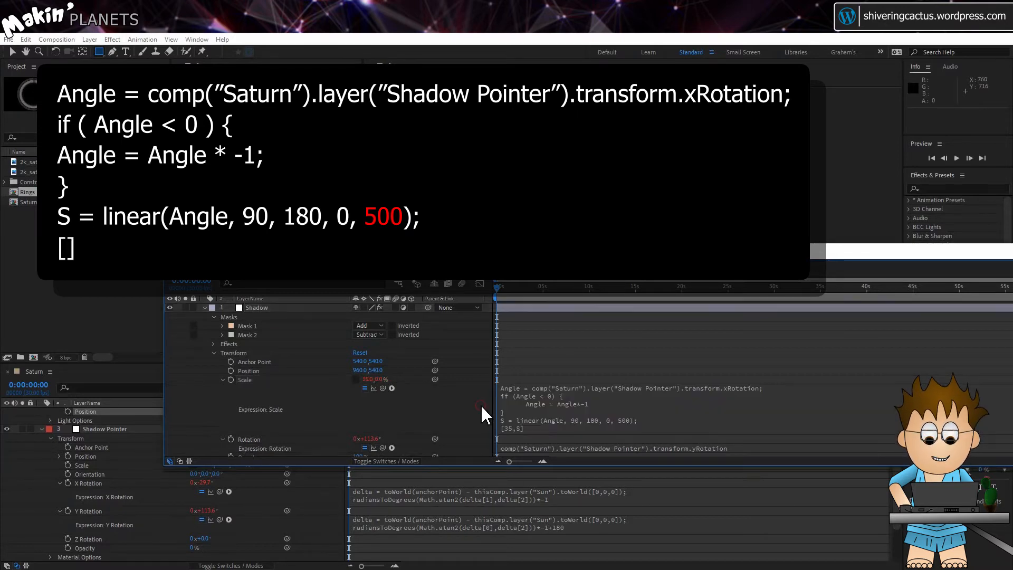
Dock the floating Rings timeline back beside the Saturn timeline and bring up the Saturn composition
drag(612, 249, 601, 312)
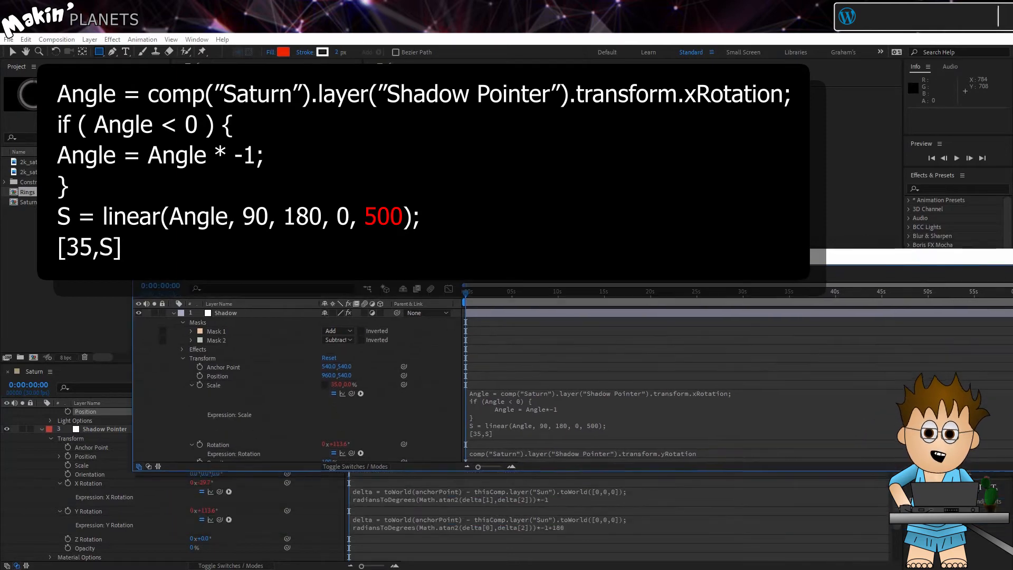
drag(165, 306, 17, 375)
click(86, 371)
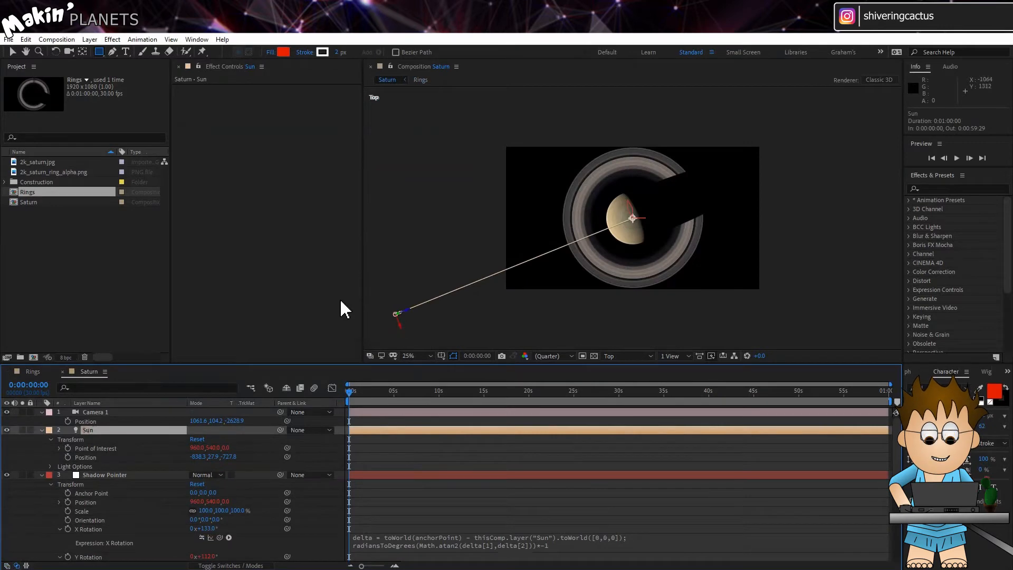
Move the Sun light in the Top view to about -401, 152, -561, and view the scene through Camera 1
click(12, 52)
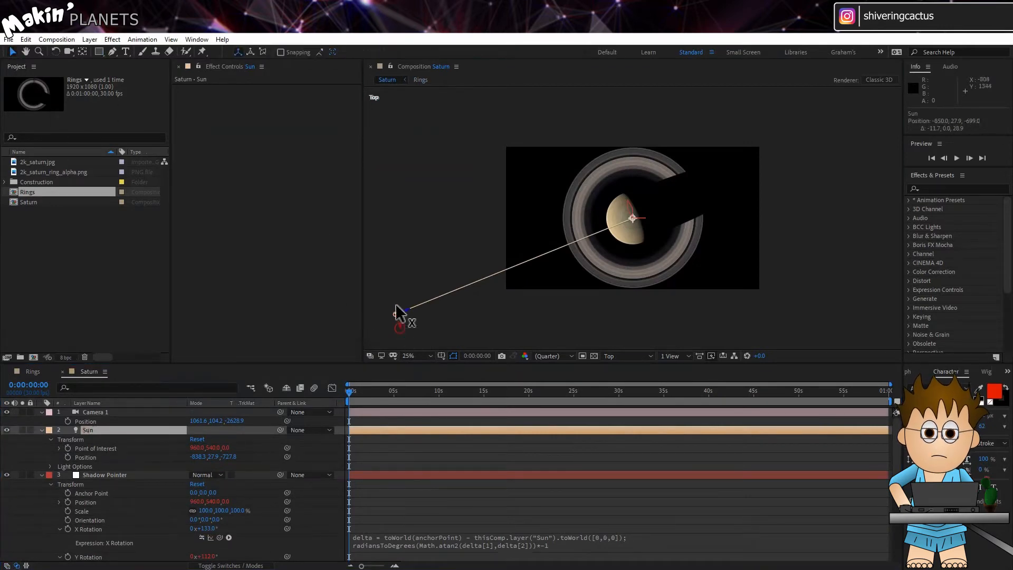
drag(400, 312, 485, 308)
click(626, 356)
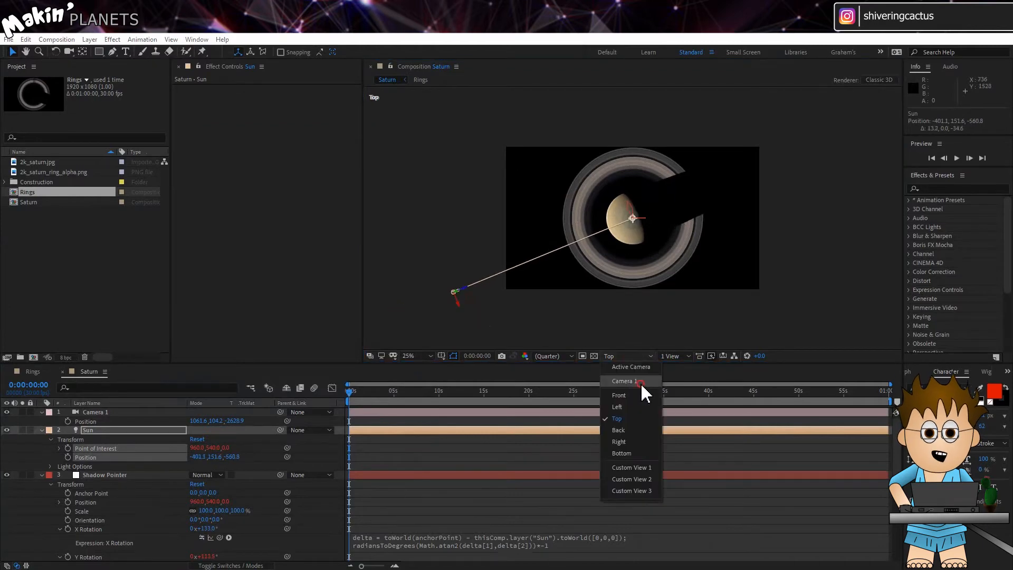
click(633, 381)
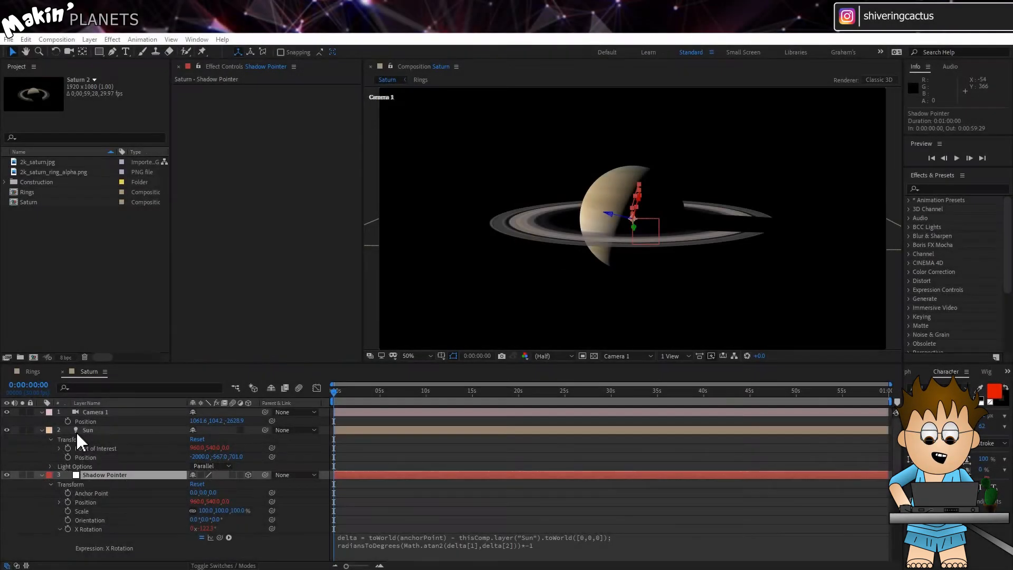
Create a new composition named Shadow Tex, 1080 × 540 px
click(58, 39)
click(74, 51)
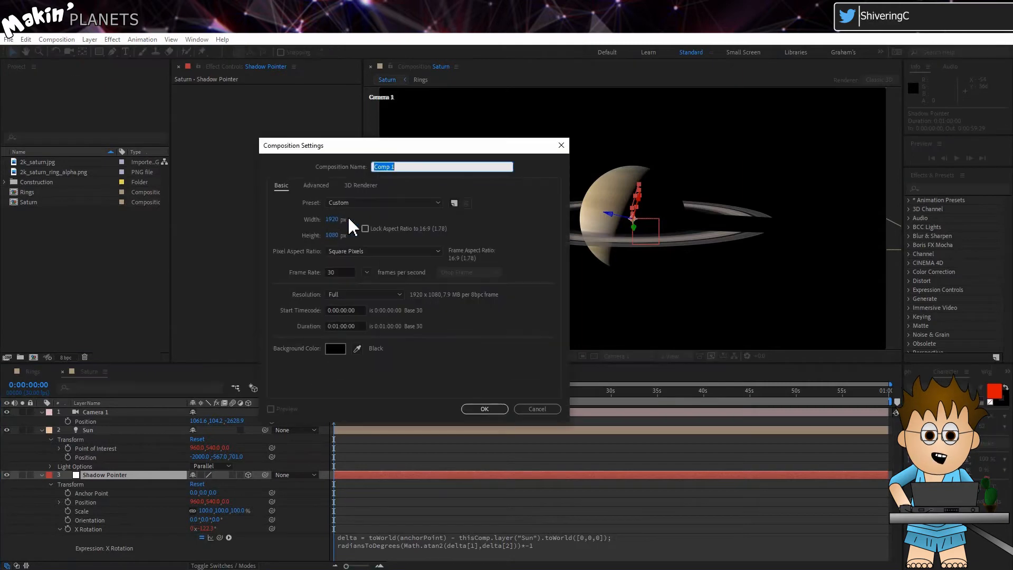
click(333, 219)
text(1080)
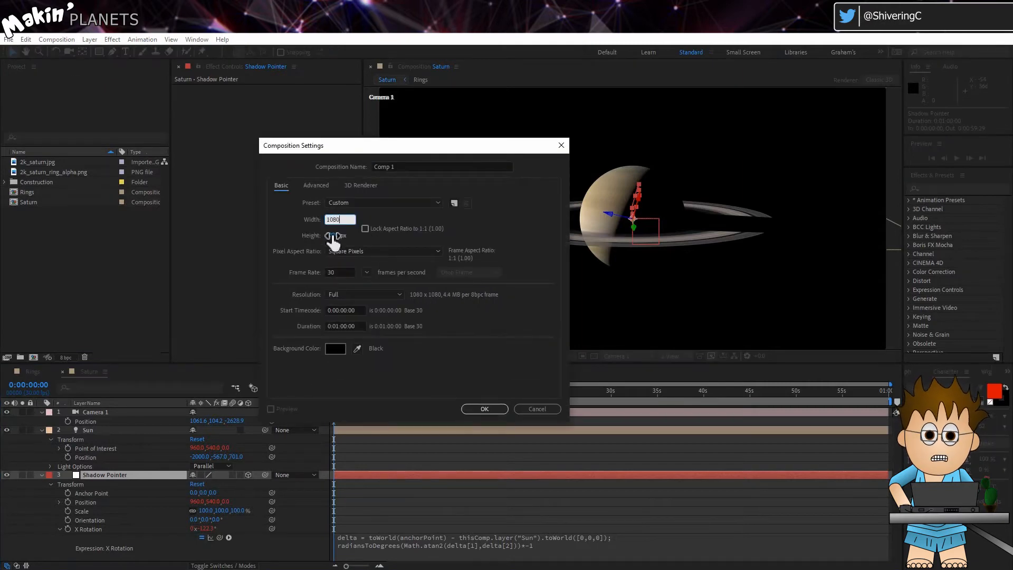
click(332, 235)
text(540)
key(Tab)
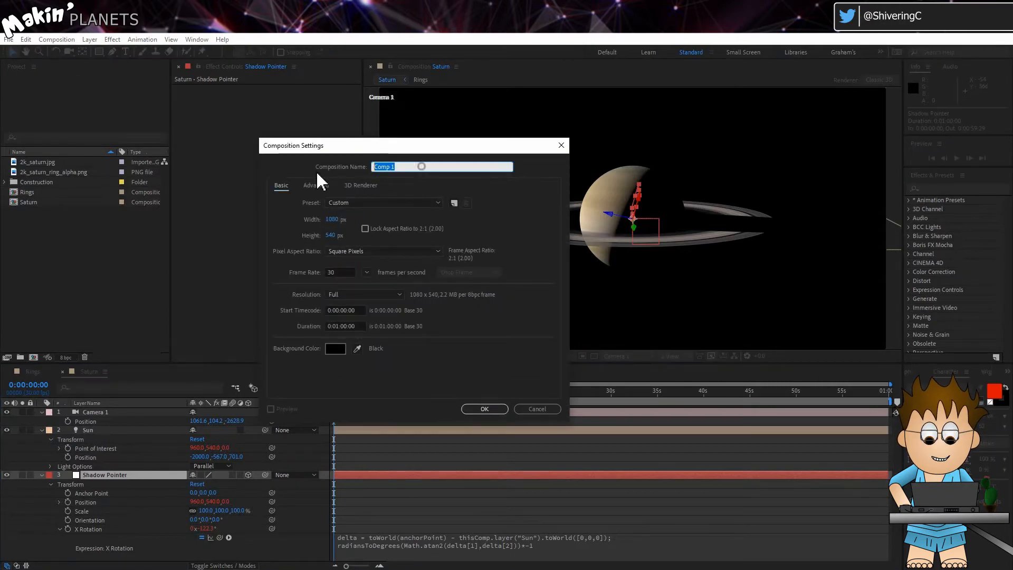
text(Shadow Tex)
key(Return)
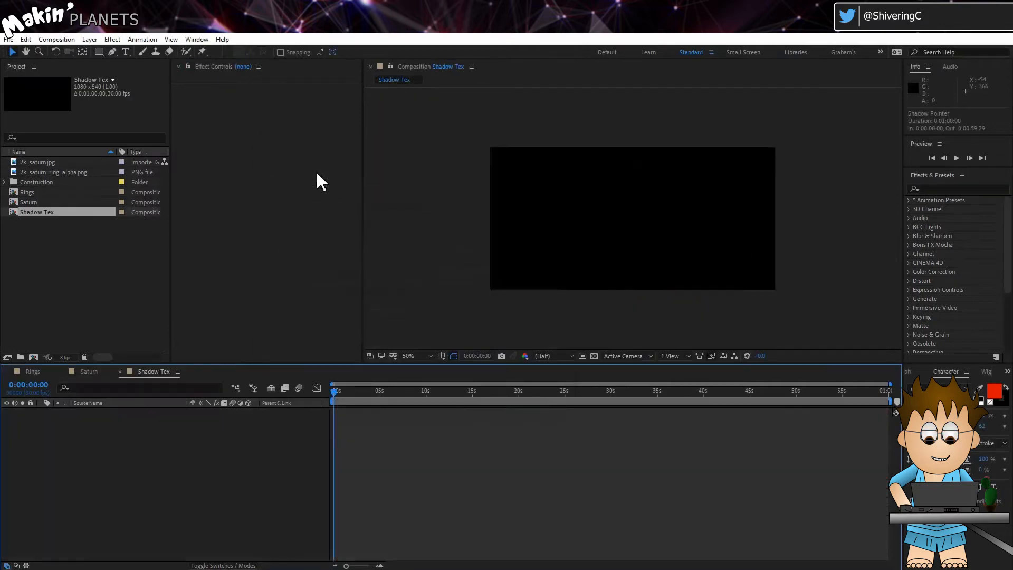
Add a white solid at composition size to Shadow Tex and place the Rings composition above it
click(89, 39)
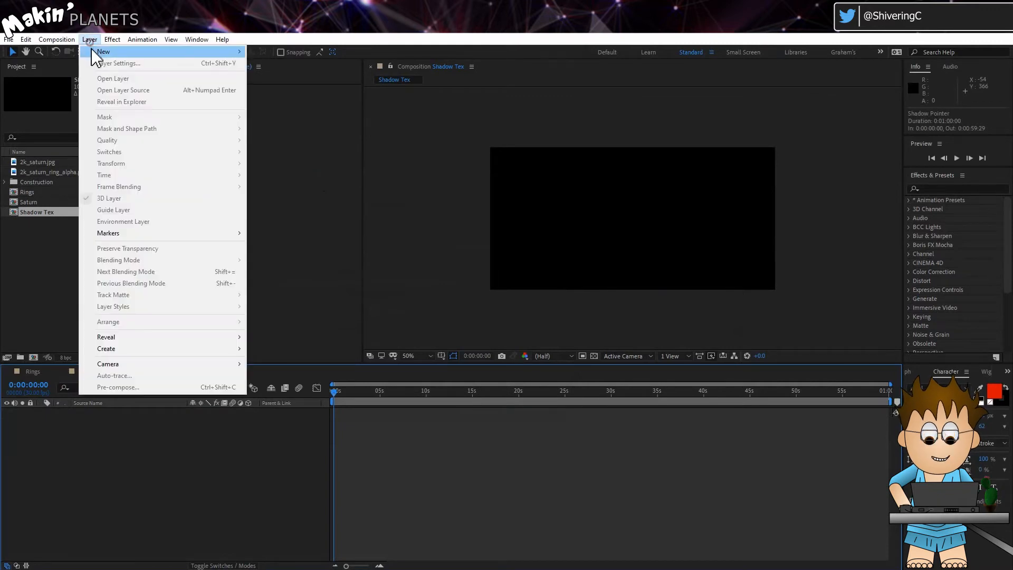
mouse_move(92, 51)
click(280, 64)
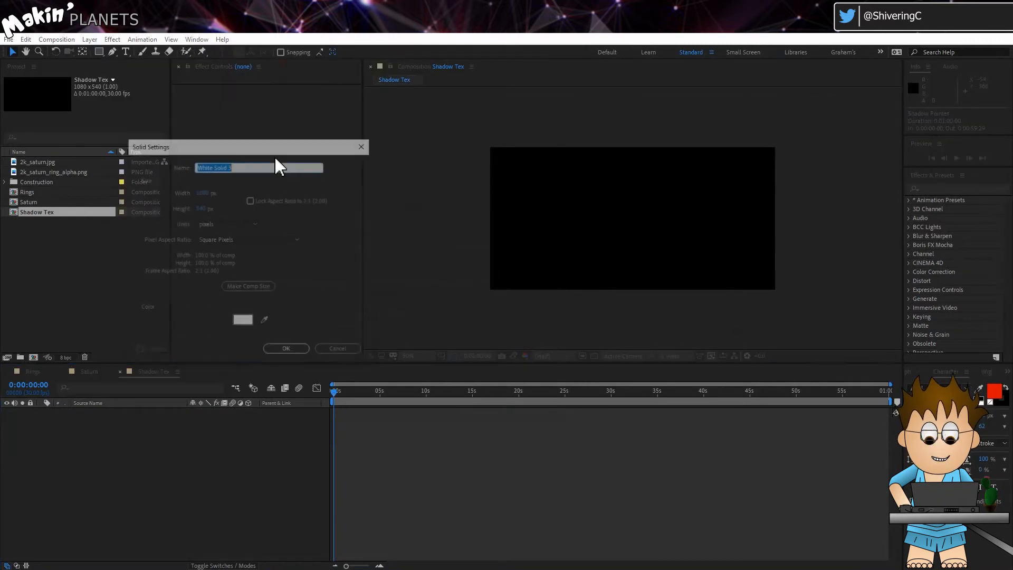
click(261, 289)
click(299, 352)
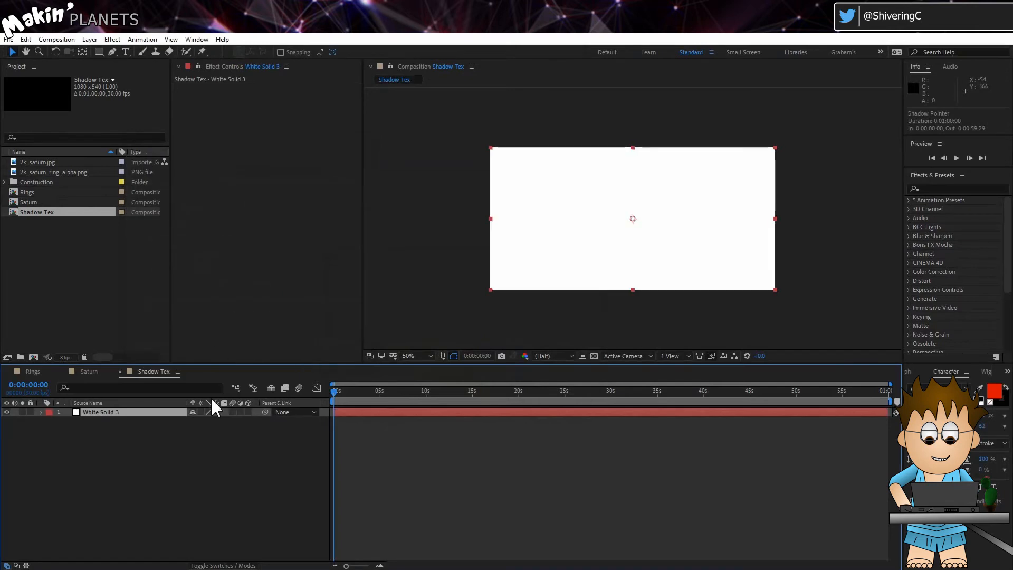
drag(27, 191, 59, 422)
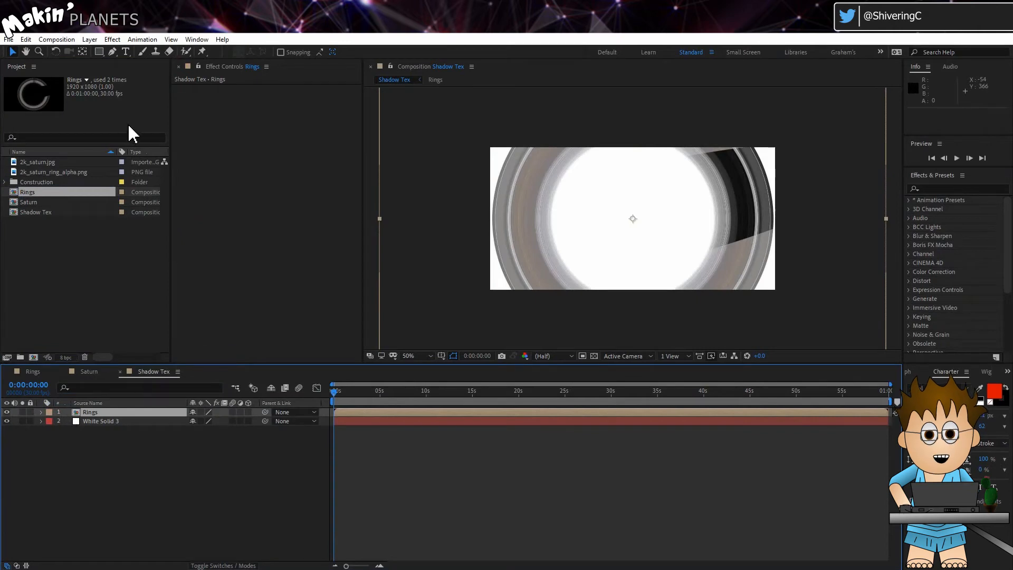
Apply the Polar Coordinates effect to the Rings layer, with Polar to Rect conversion and 100% interpolation
click(112, 39)
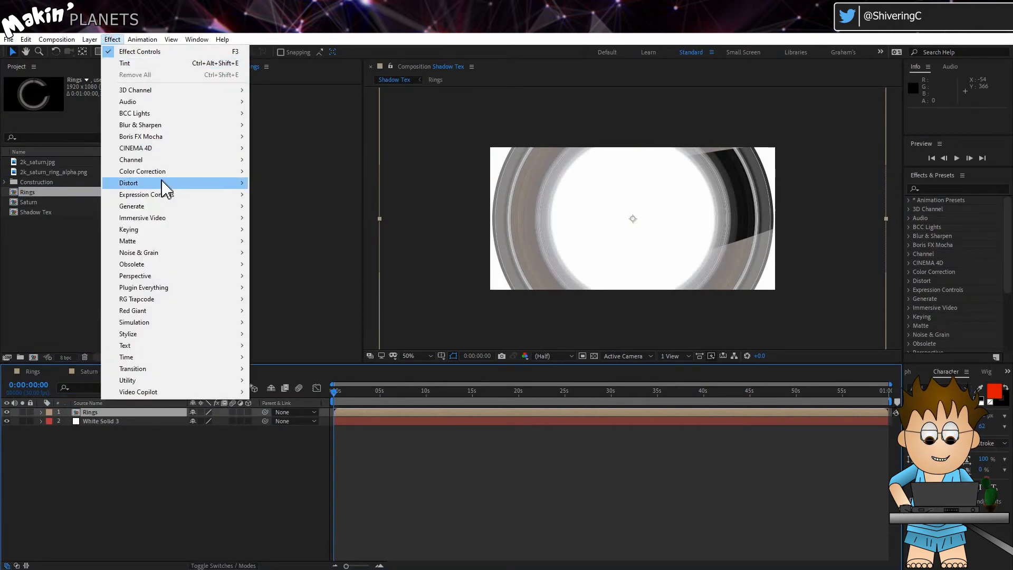
mouse_move(167, 184)
click(287, 456)
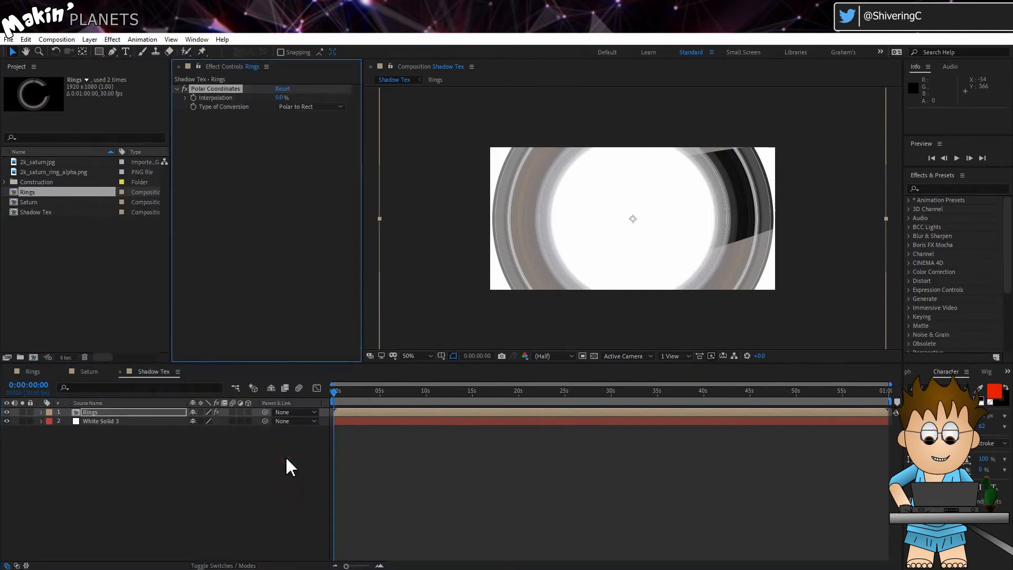
drag(280, 98, 416, 107)
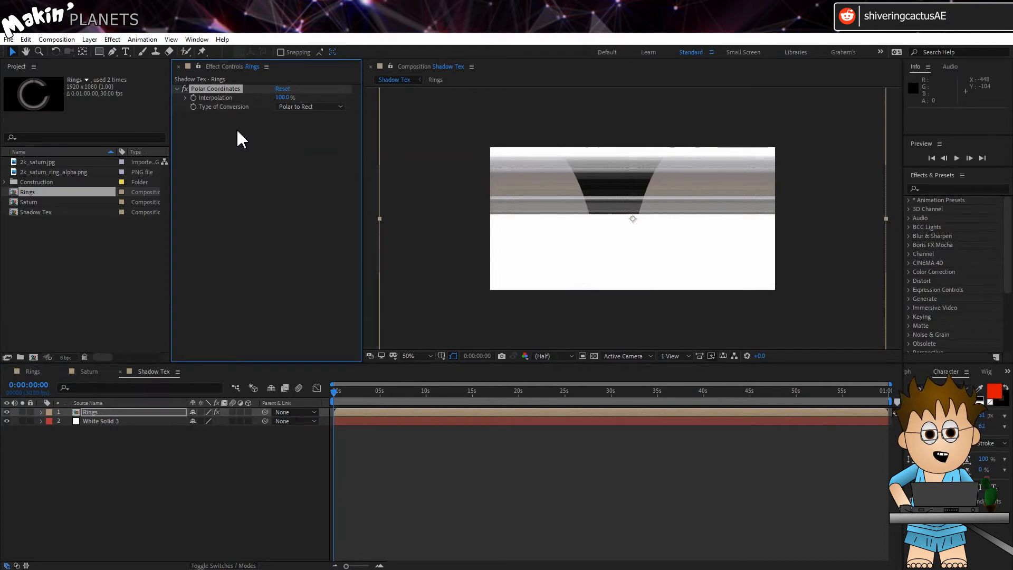
Add a Transform effect to the Rings layer and set its uniform scale to -150
click(112, 39)
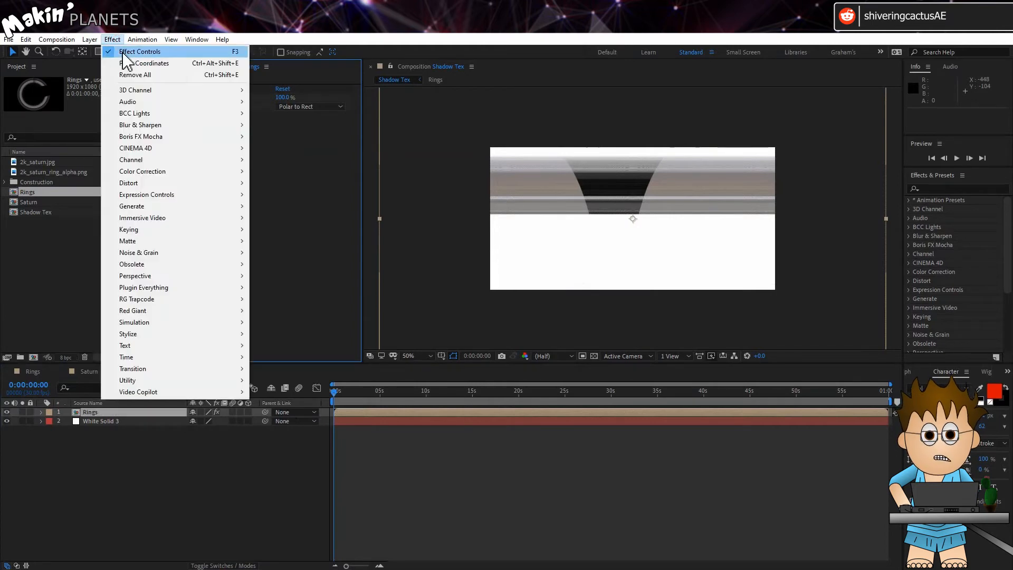
mouse_move(185, 184)
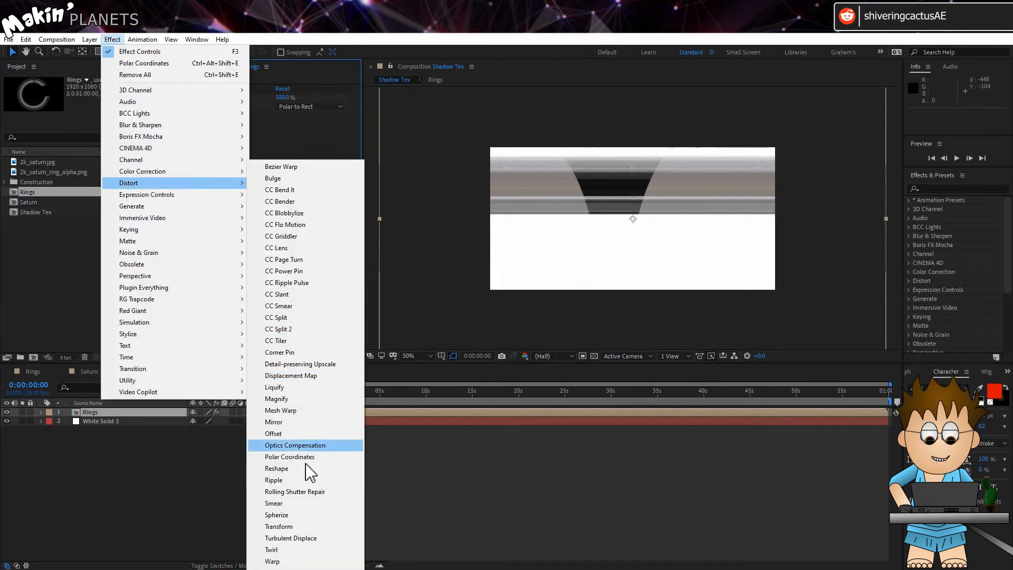
click(309, 527)
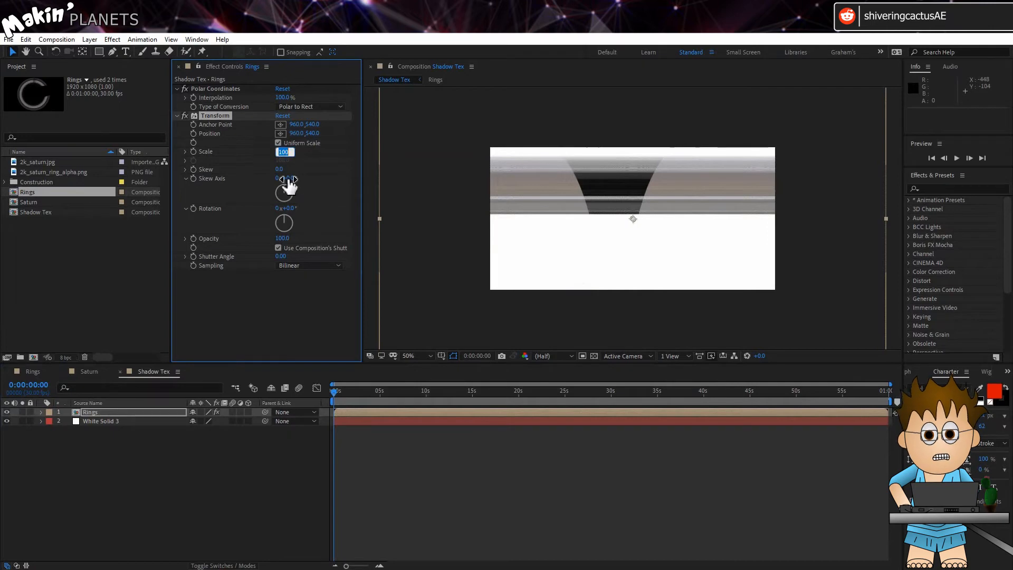
text(-150.)
key(Return)
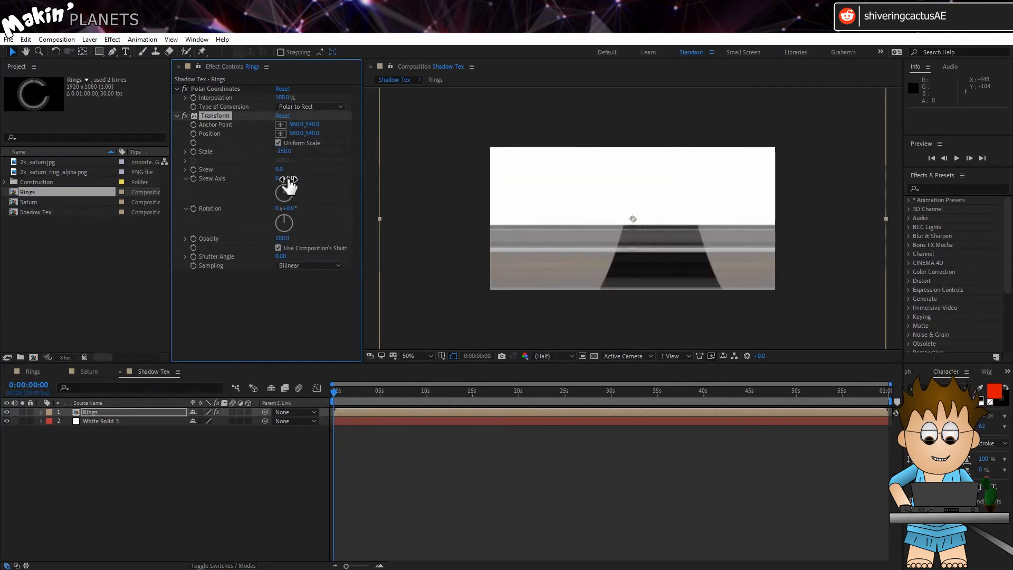
click(268, 299)
Add a second Polar Coordinates effect to the Rings layer, with Rect to Polar conversion and 100% interpolation
click(112, 40)
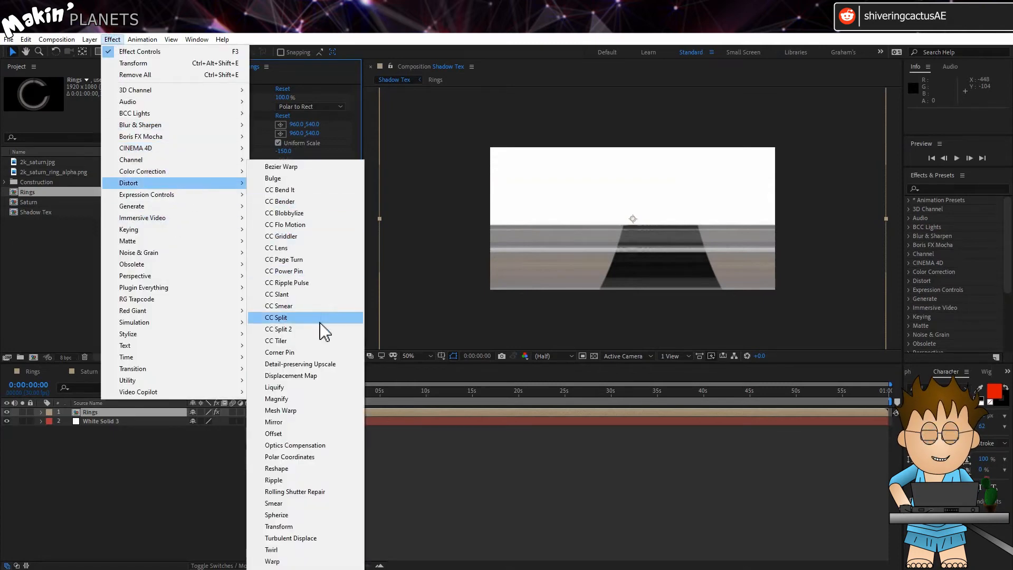
click(332, 464)
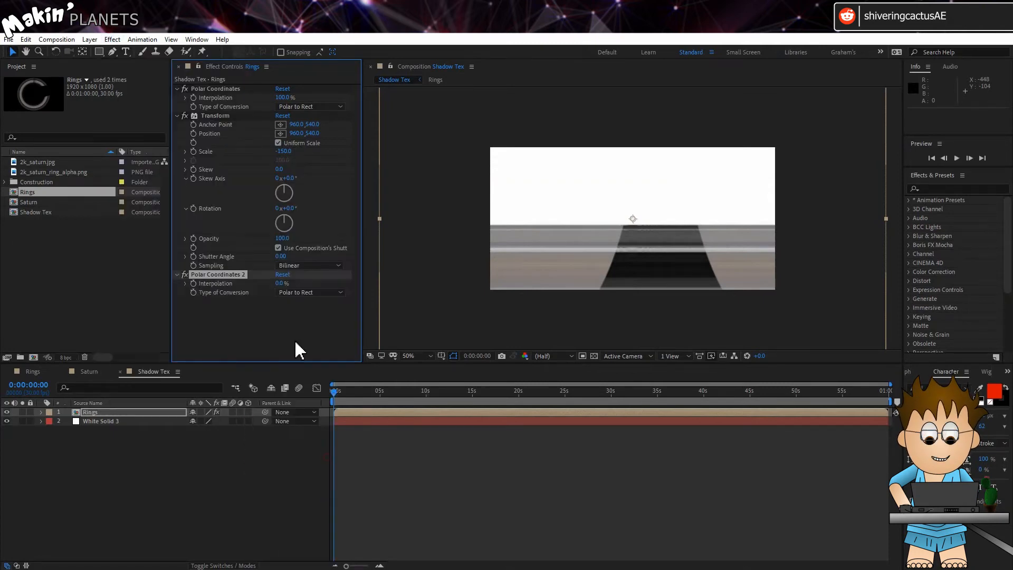
click(311, 293)
click(332, 306)
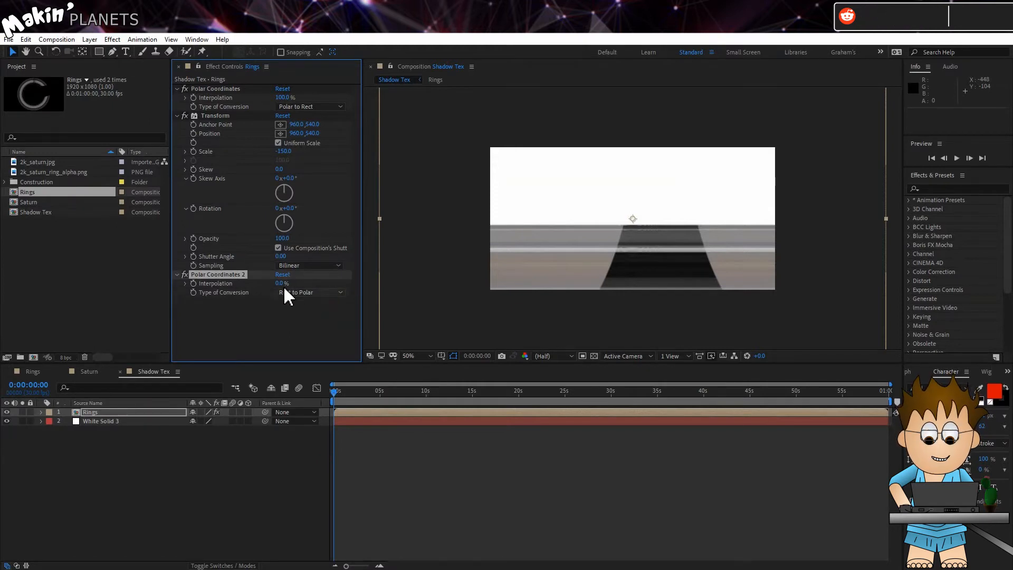
drag(281, 283, 480, 307)
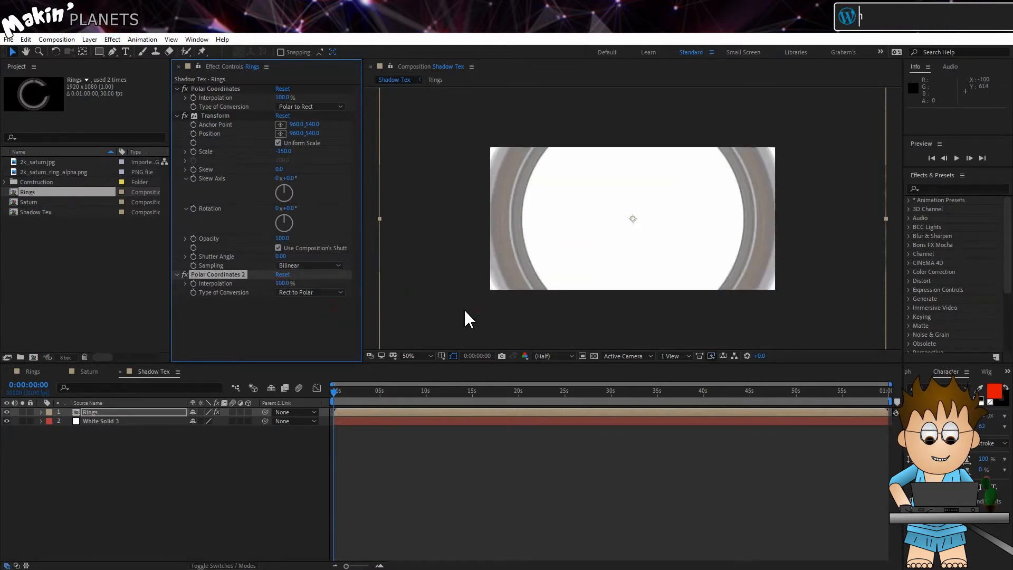
Apply a Tint effect to the Rings layer and map white to black (000000)
click(112, 40)
mouse_move(193, 174)
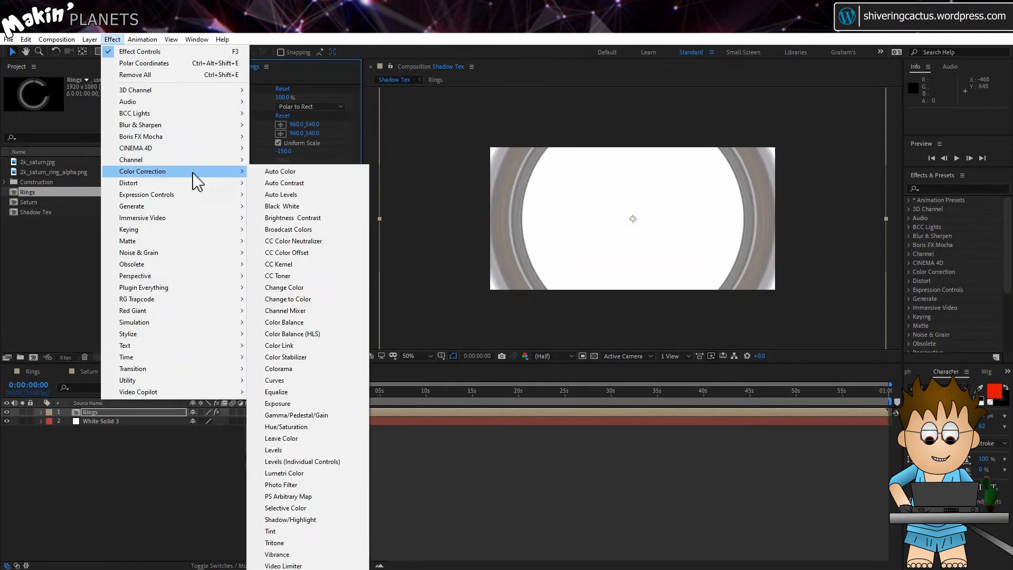
click(277, 531)
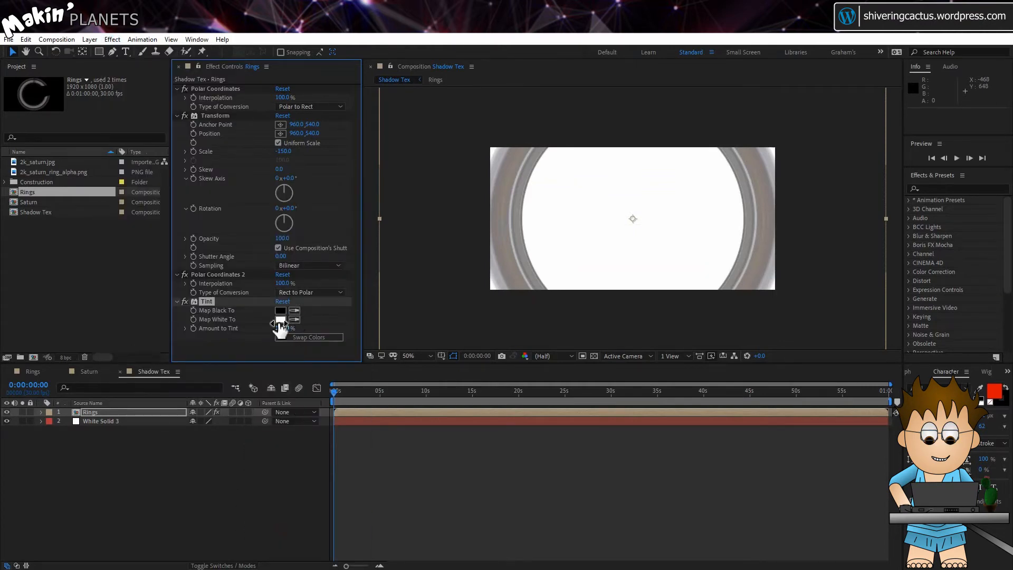
click(280, 319)
click(339, 413)
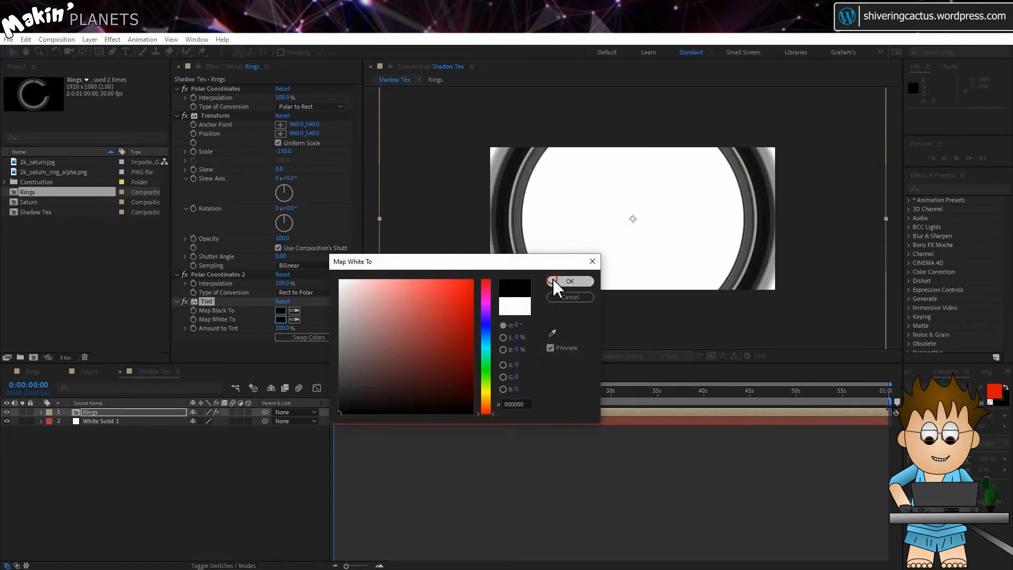
click(553, 282)
Unlink the Rings layer's own scale and set it to 80, -40%, with its position at 540, 540
click(41, 413)
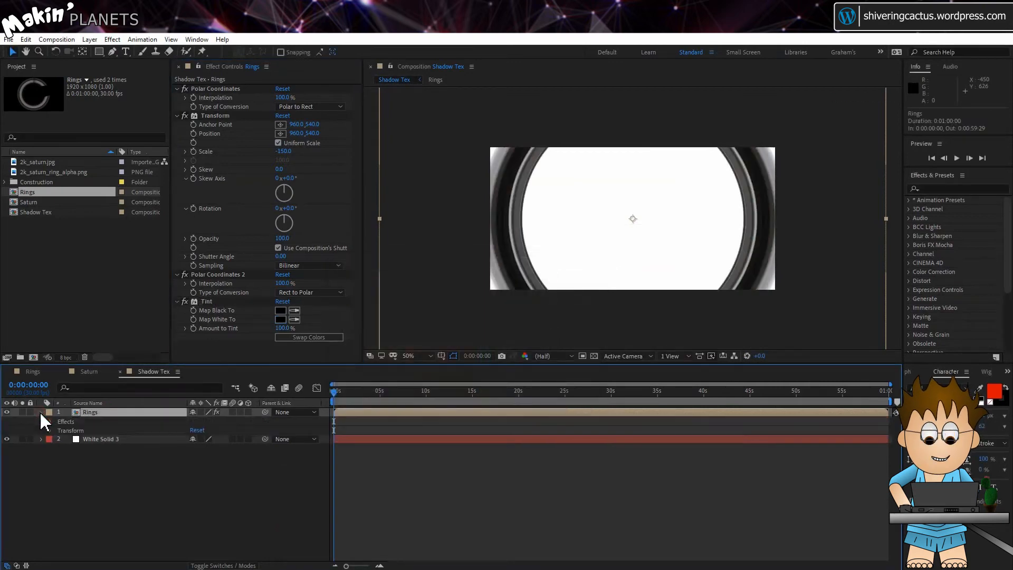
click(50, 422)
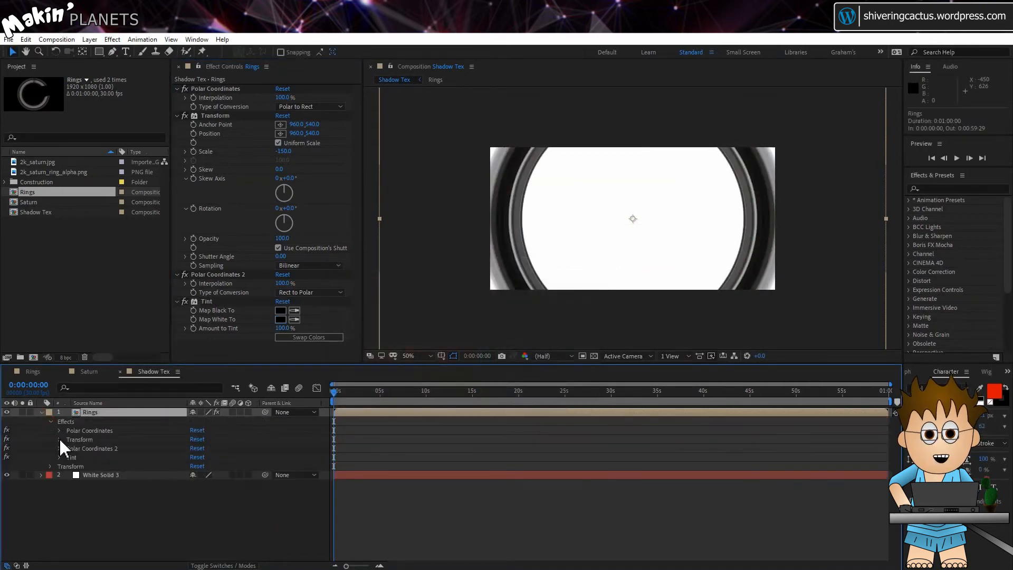
click(50, 466)
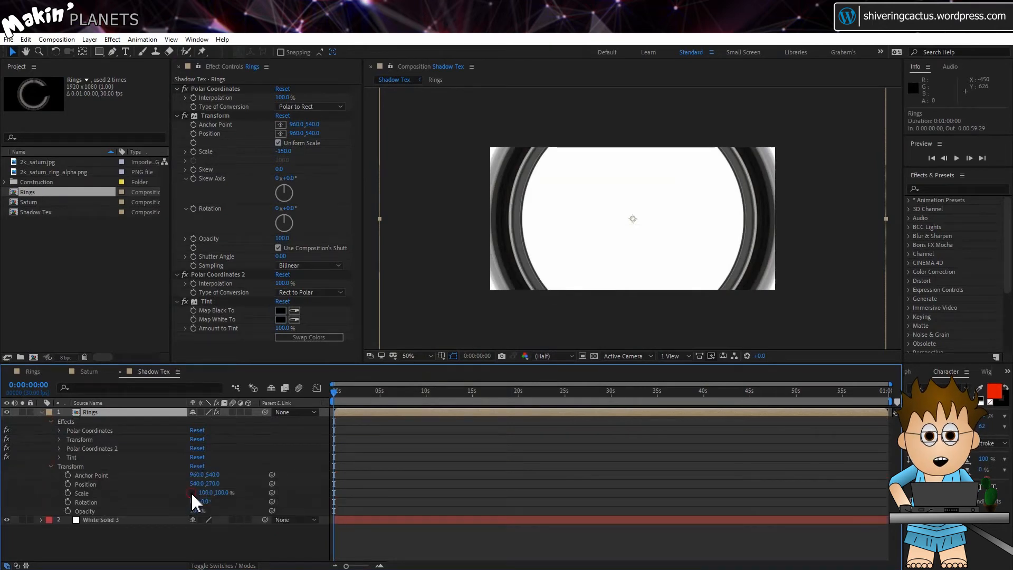
click(220, 492)
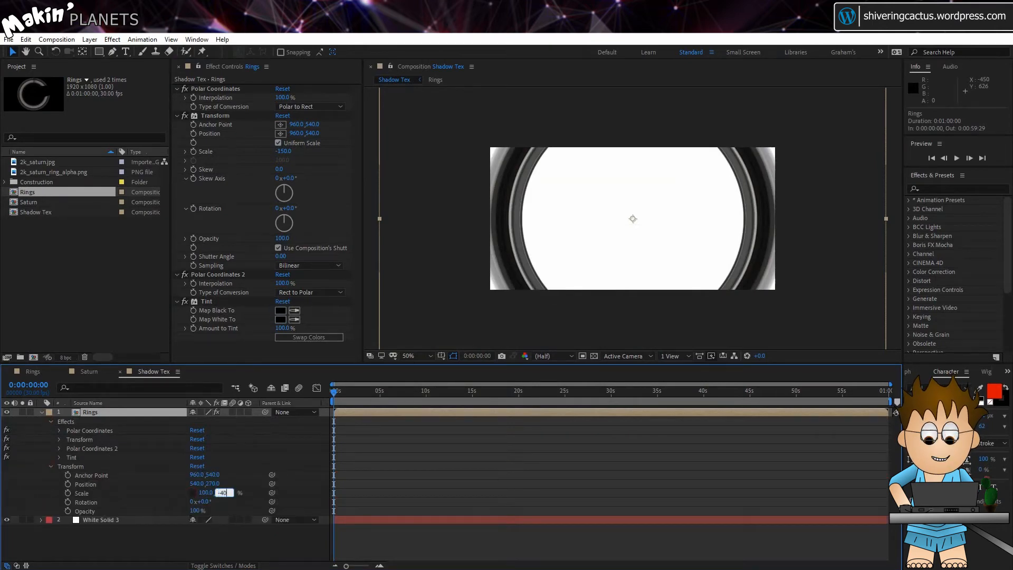
key(Return)
click(202, 492)
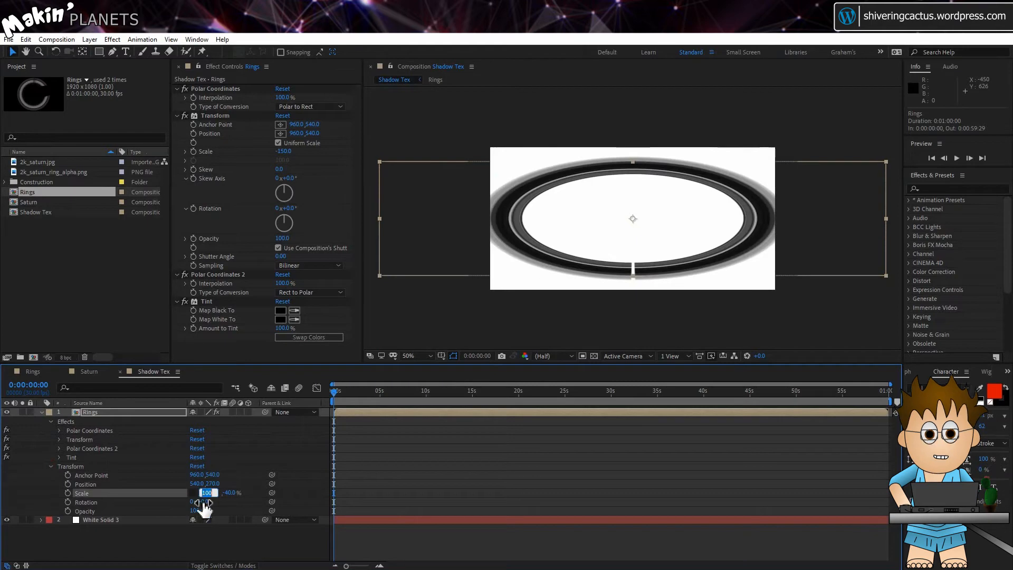
text(80)
key(Return)
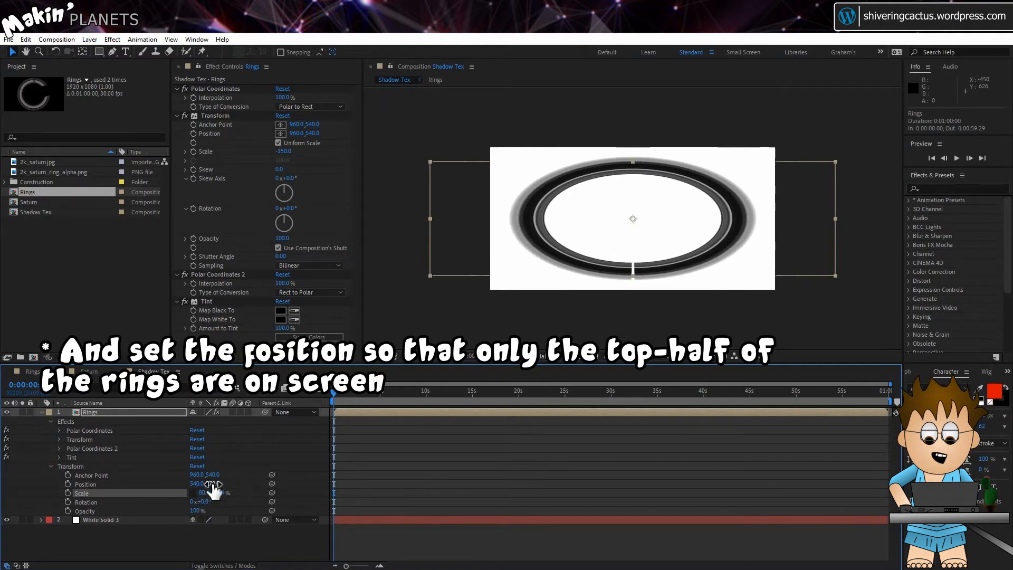
text(540)
key(Return)
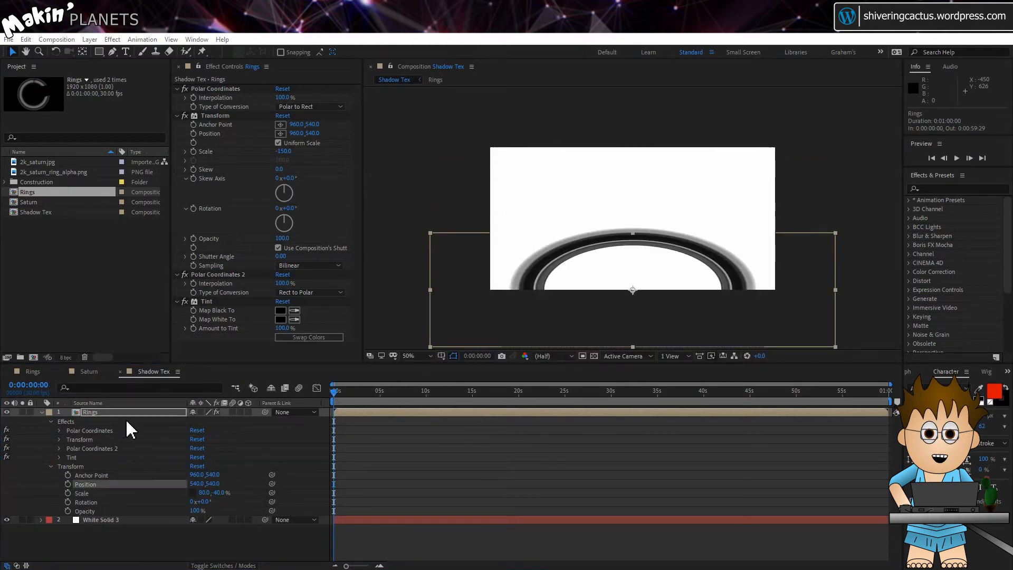
Add Shadow Tex to the Saturn composition as a hidden layer between the Saturn and 2k_saturn.jpg layers
click(89, 372)
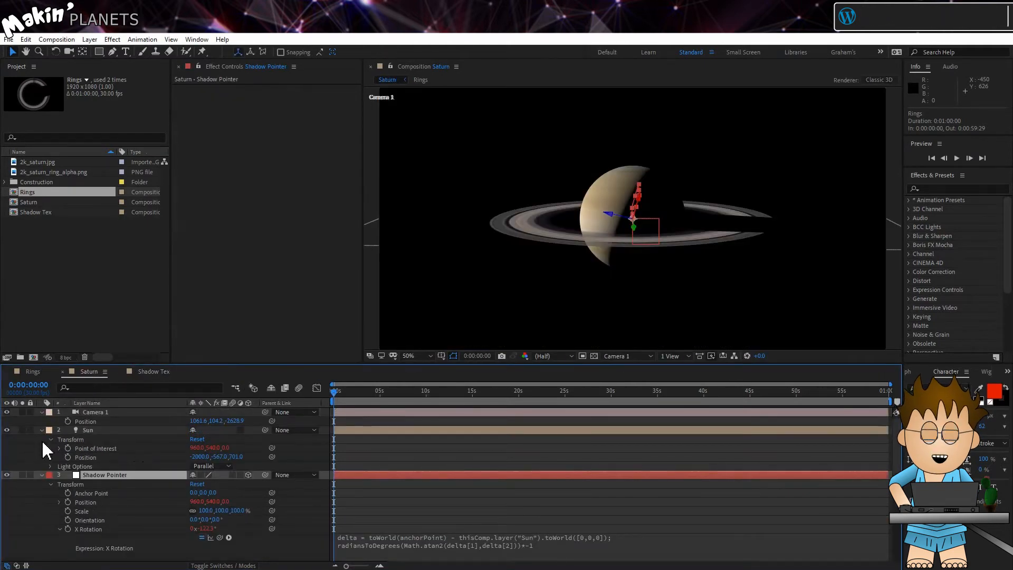
drag(45, 212, 81, 560)
scroll(6, 522, down, 2)
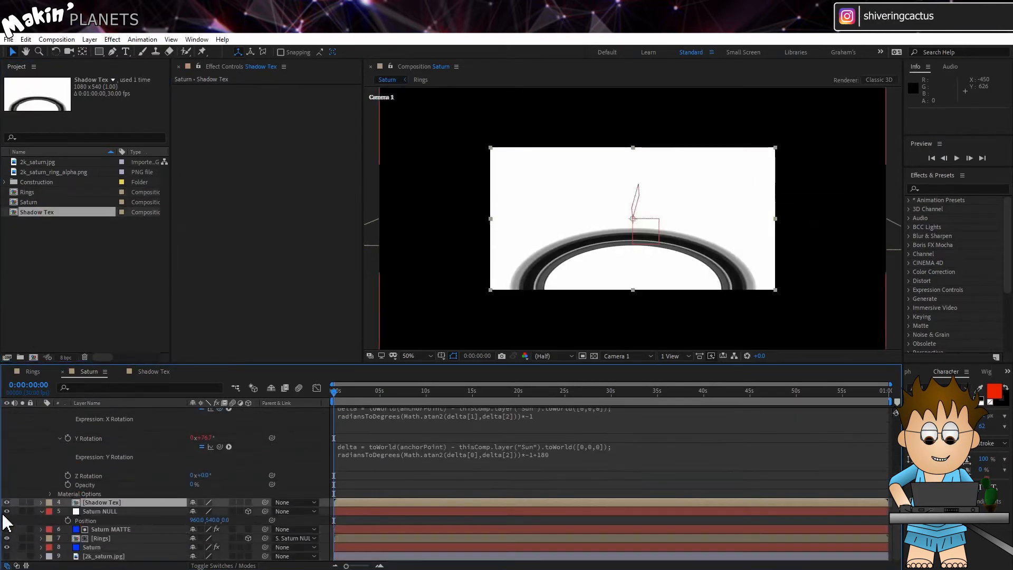
click(7, 502)
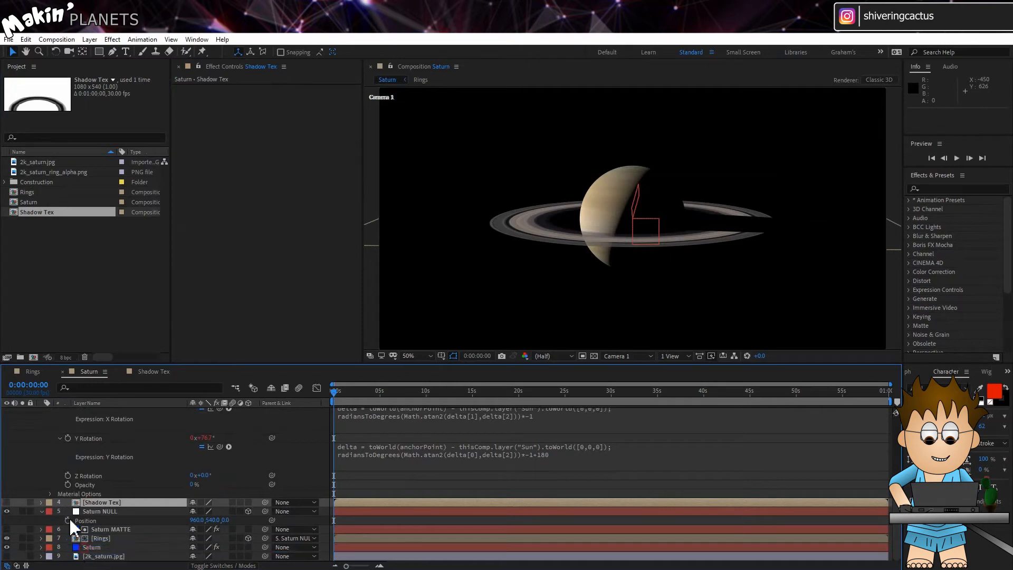
scroll(74, 513, up, 4)
click(43, 454)
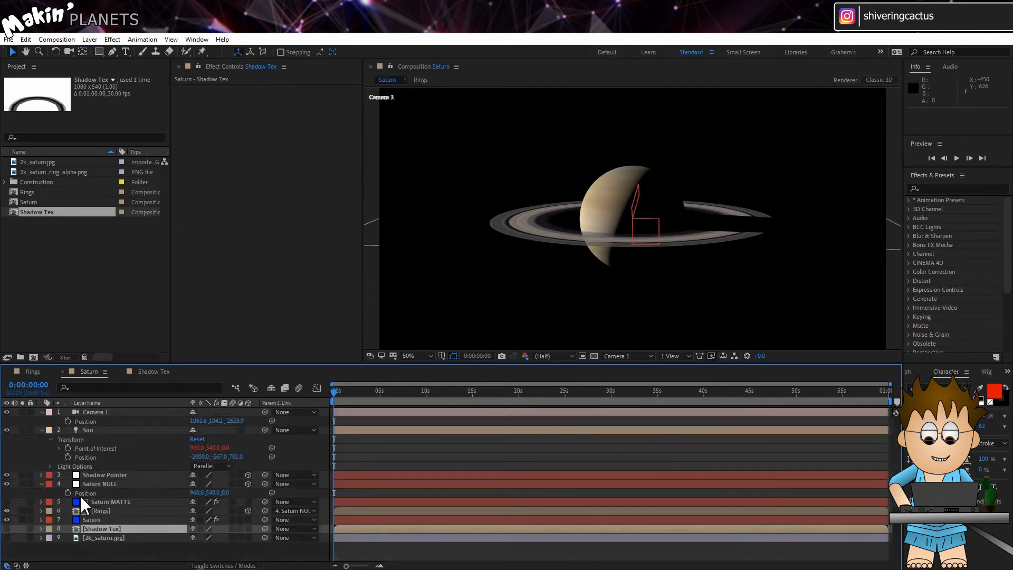
Duplicate the Saturn layer and rename the copy Rings shadow
click(119, 519)
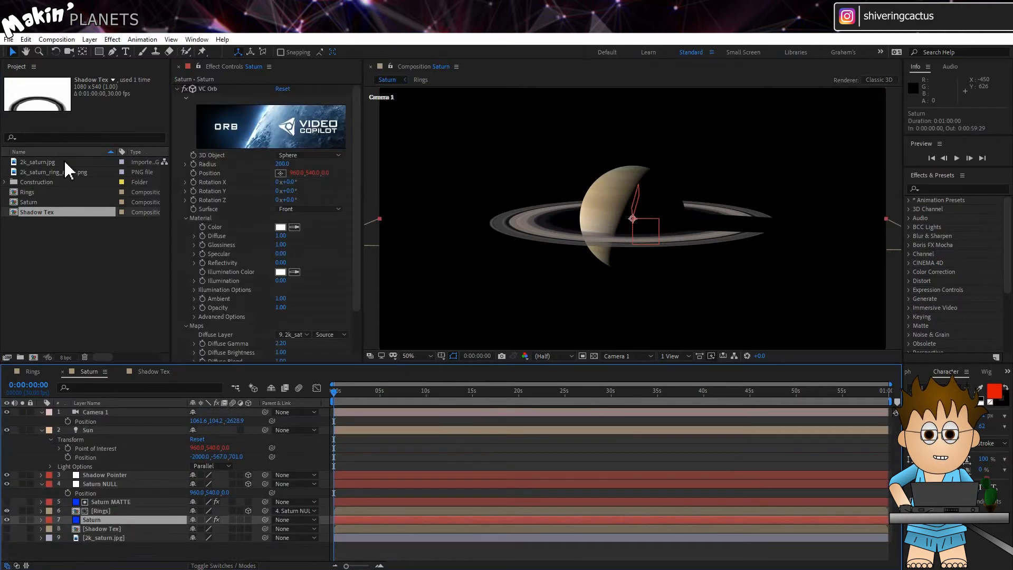
click(25, 39)
click(83, 174)
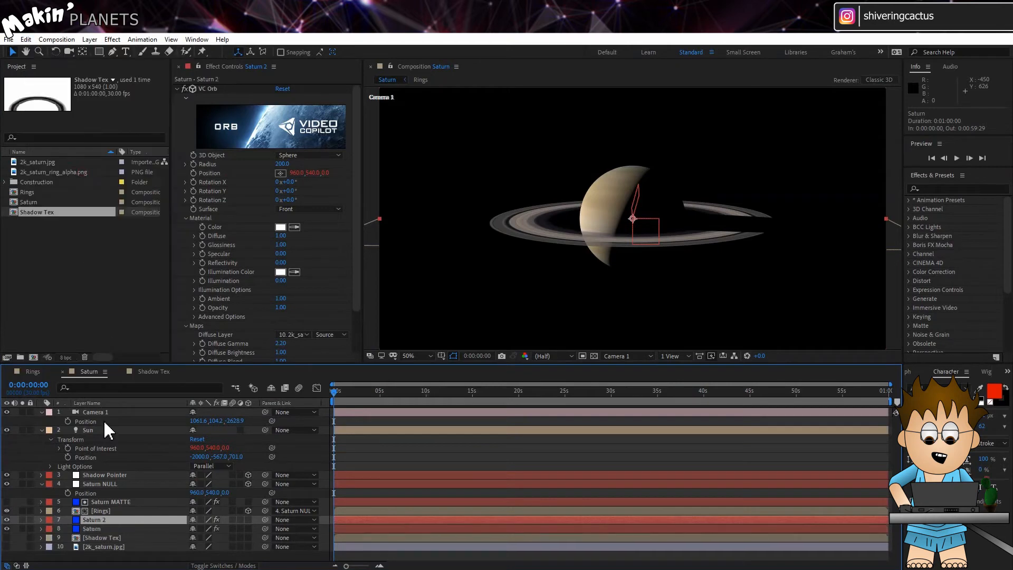
key(Return)
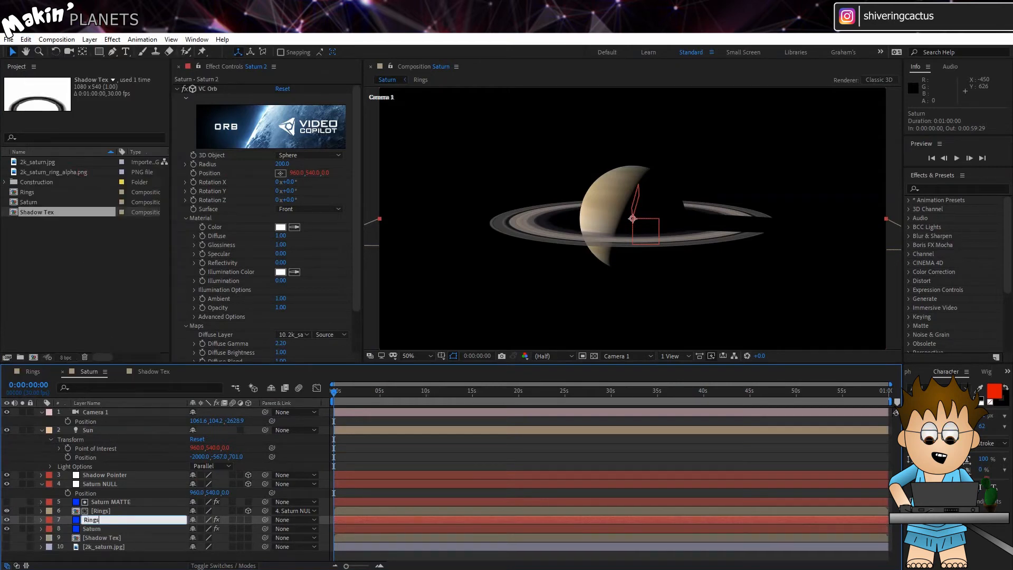
text(Rings shadow)
key(Return)
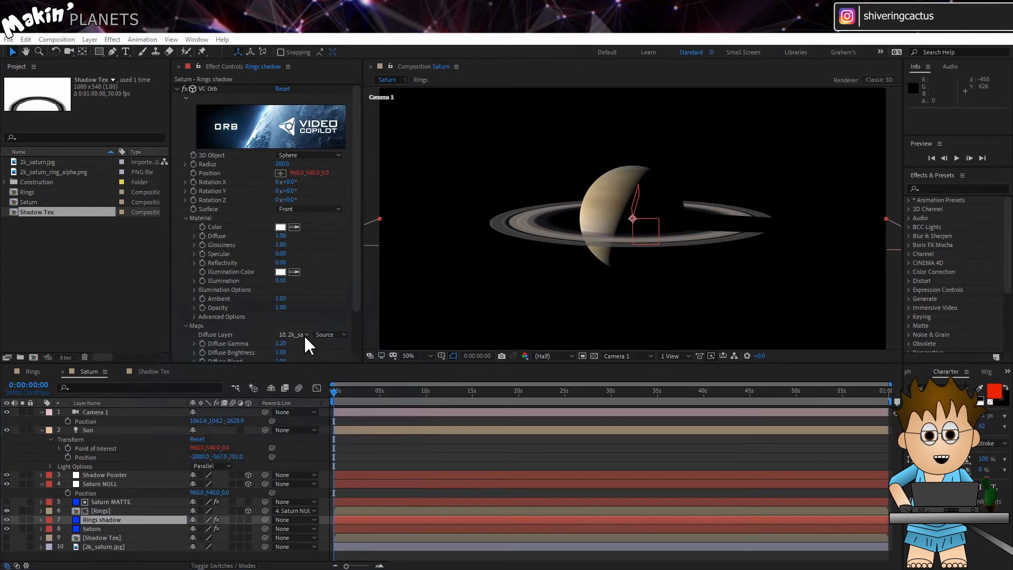
Set the VC Orb diffuse map of the Rings shadow layer to Shadow Tex
click(302, 336)
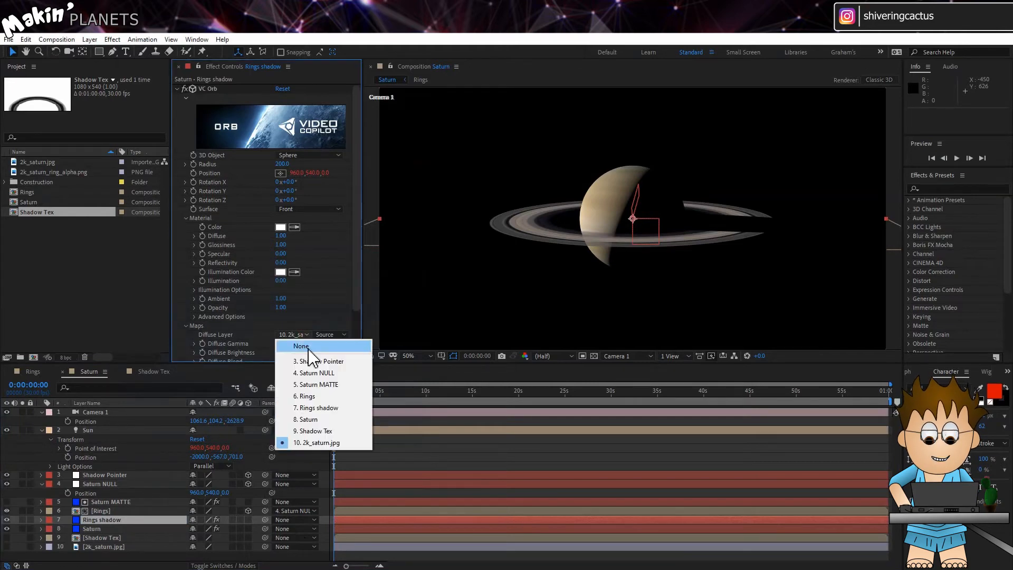
click(340, 431)
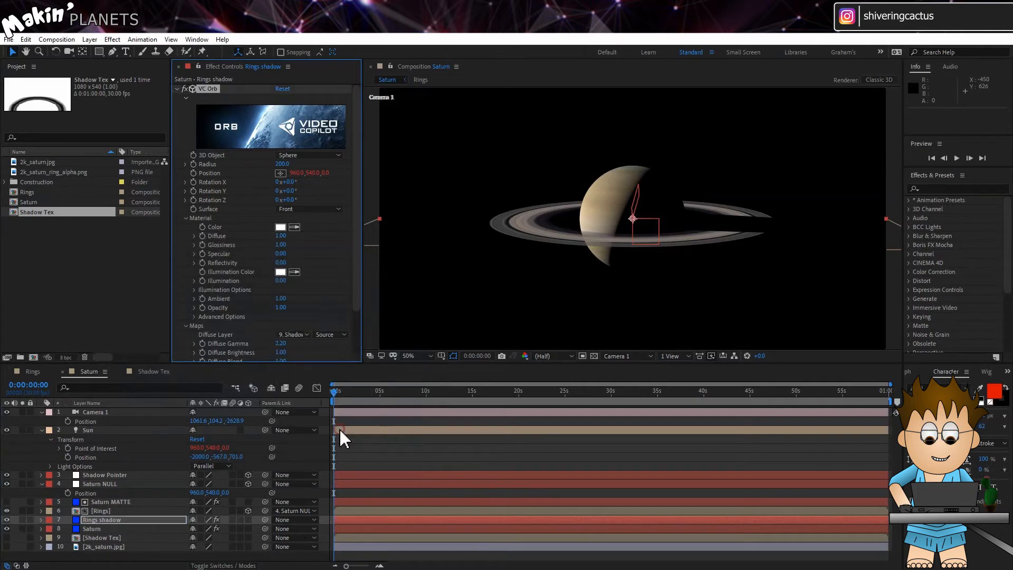
Enable Unlit Only for the Rings shadow layer's VC Orb and link its Rotation Y to the Shadow Pointer's Y Rotation with an expression
click(194, 317)
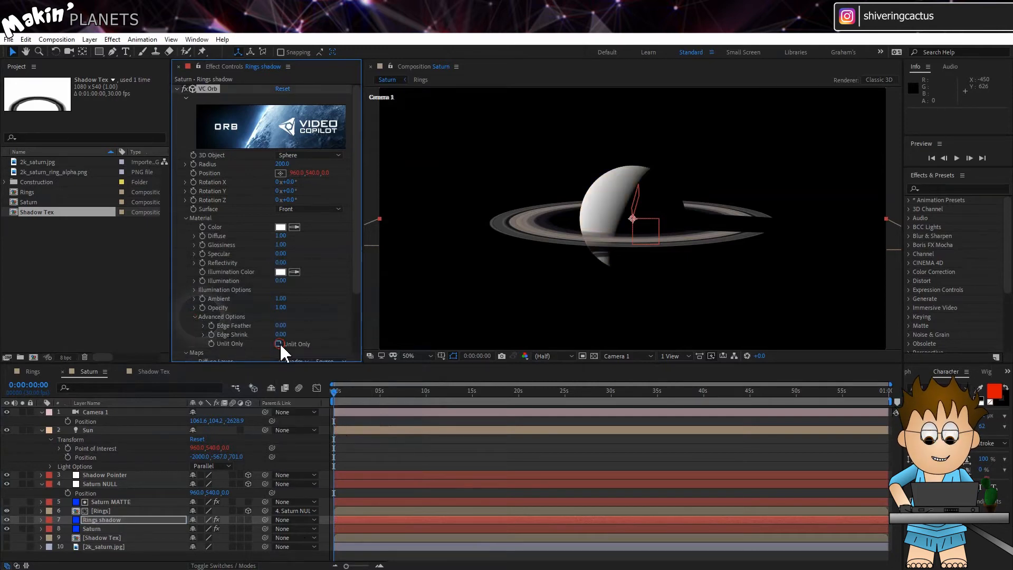
click(279, 343)
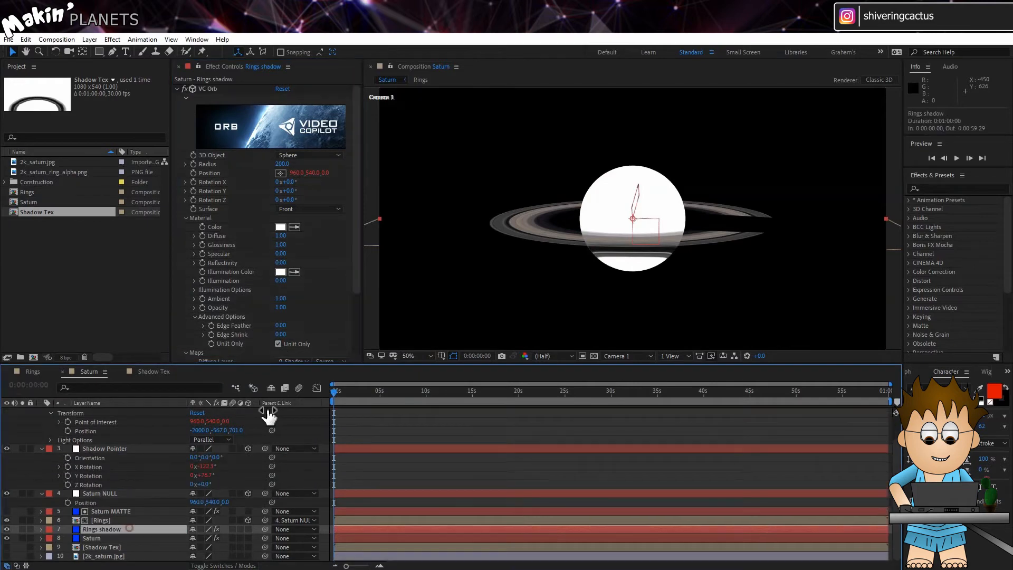
alt+click(193, 190)
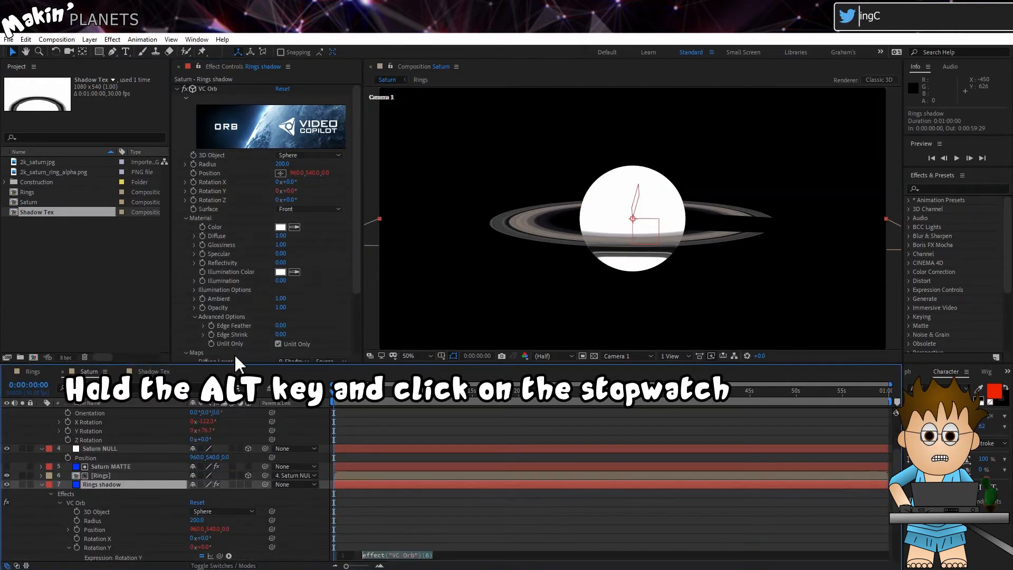
drag(271, 546, 112, 428)
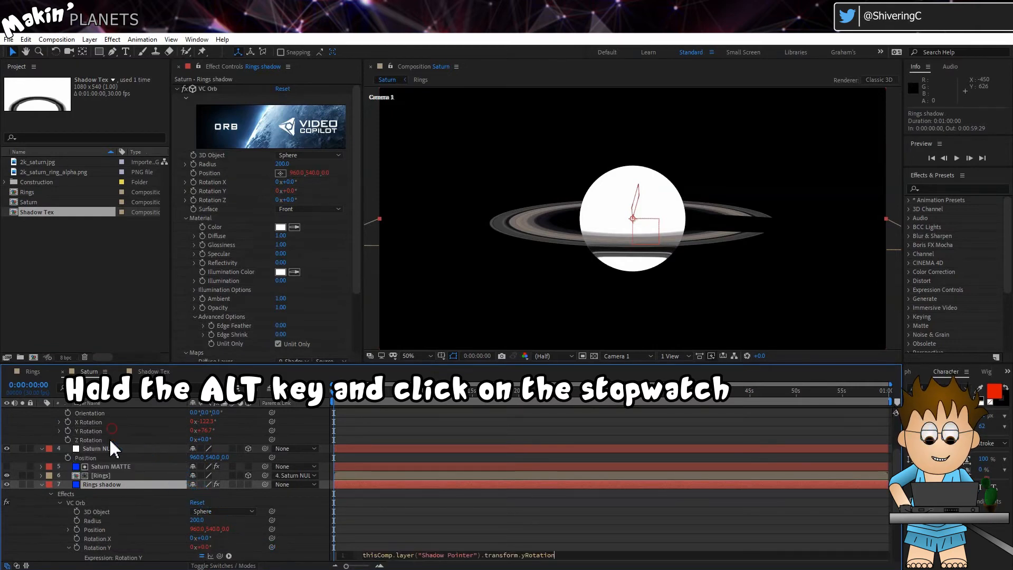
click(54, 526)
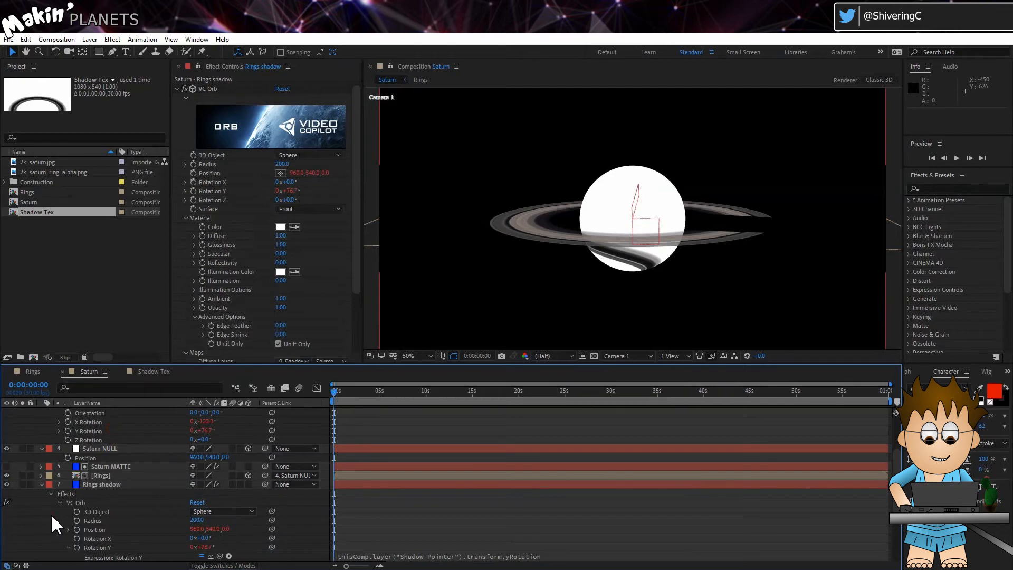
Set the Rings shadow layer's blending mode to Multiply and its opacity to 50%
click(110, 484)
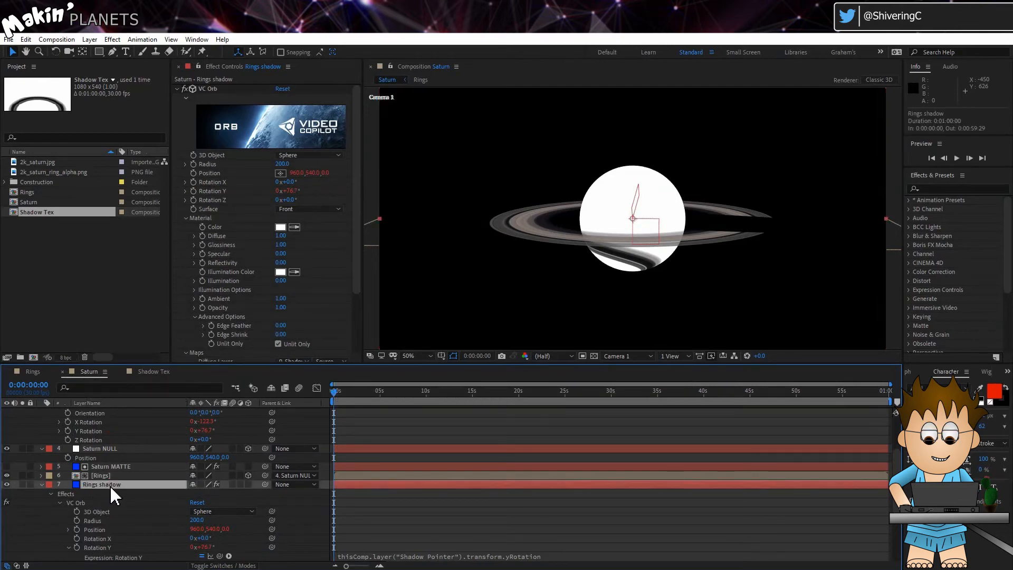
key(t)
click(216, 565)
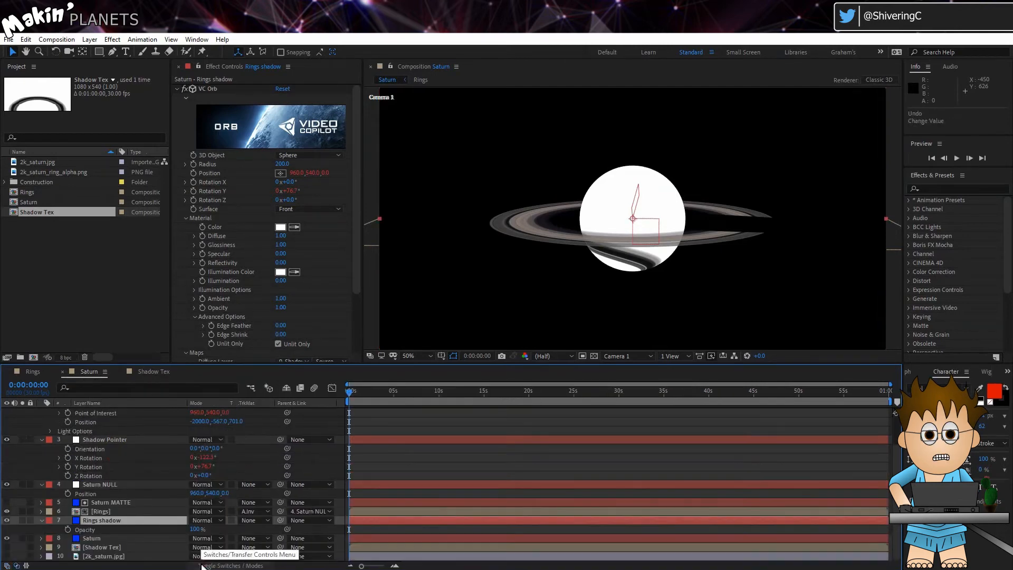
click(204, 522)
click(289, 104)
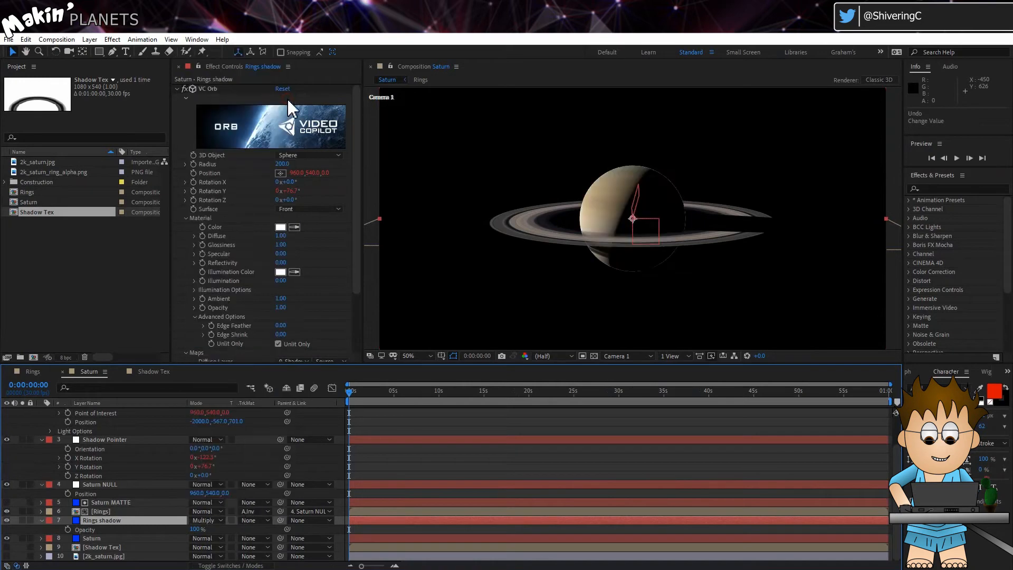
click(196, 529)
key(Return)
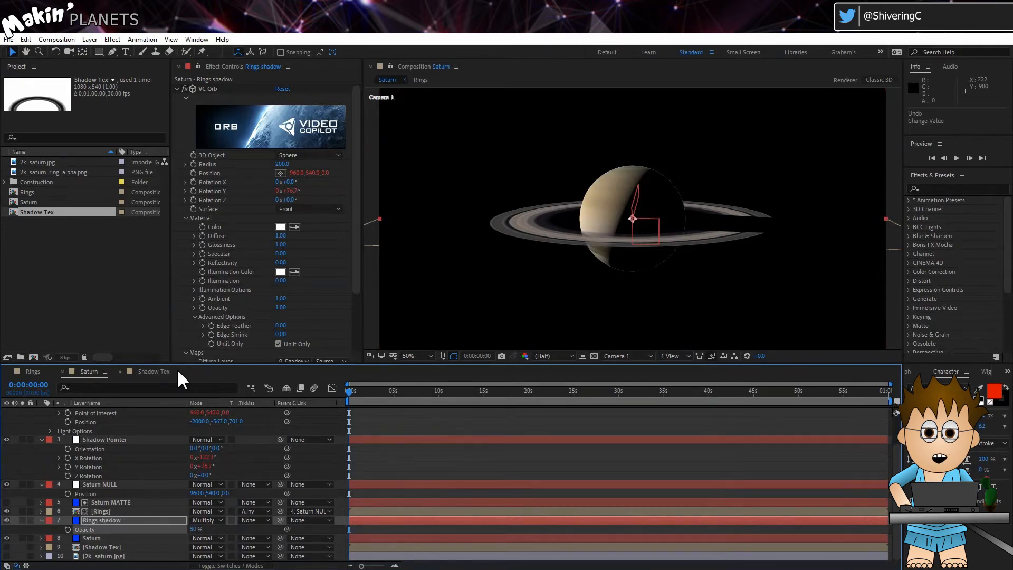
Orbit Camera 1 around Saturn to examine the ring shadow on the planet
scroll(138, 471, up, 2)
click(106, 412)
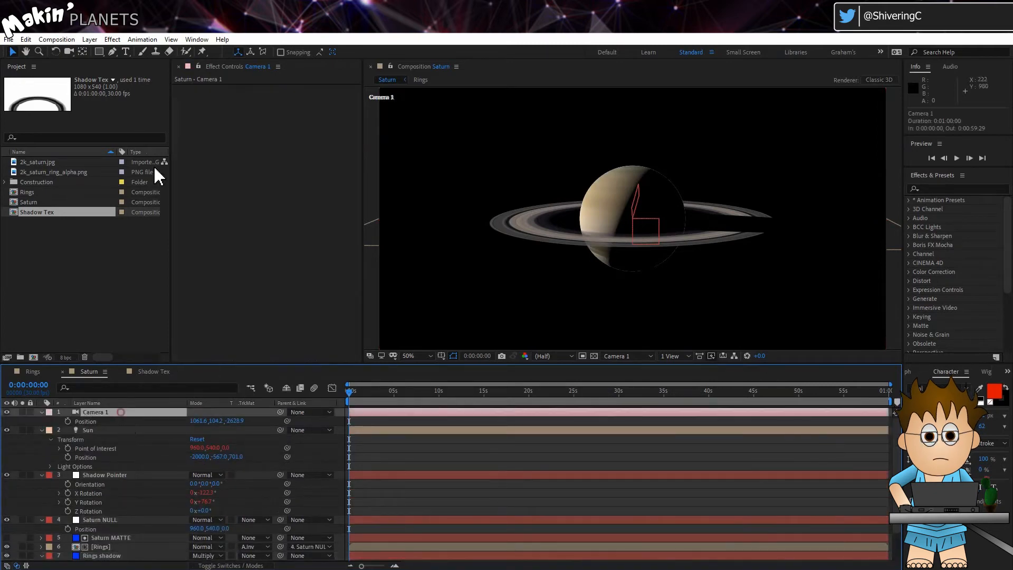
click(68, 51)
drag(488, 254, 527, 237)
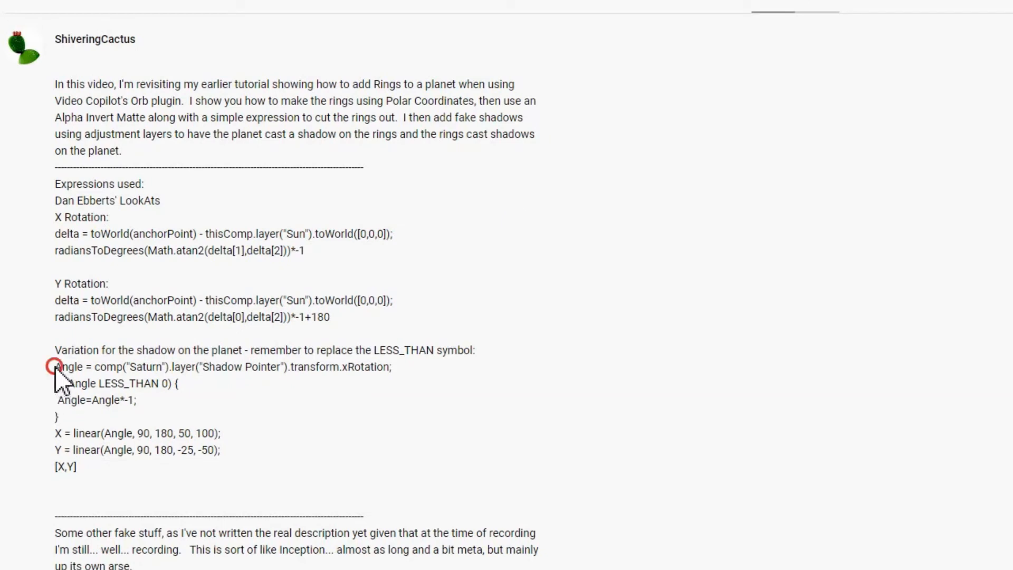
Copy the planet-shadow variation expression, from the Angle line through [X,Y], out of the video description in the browser
drag(55, 366, 94, 466)
right_click(98, 452)
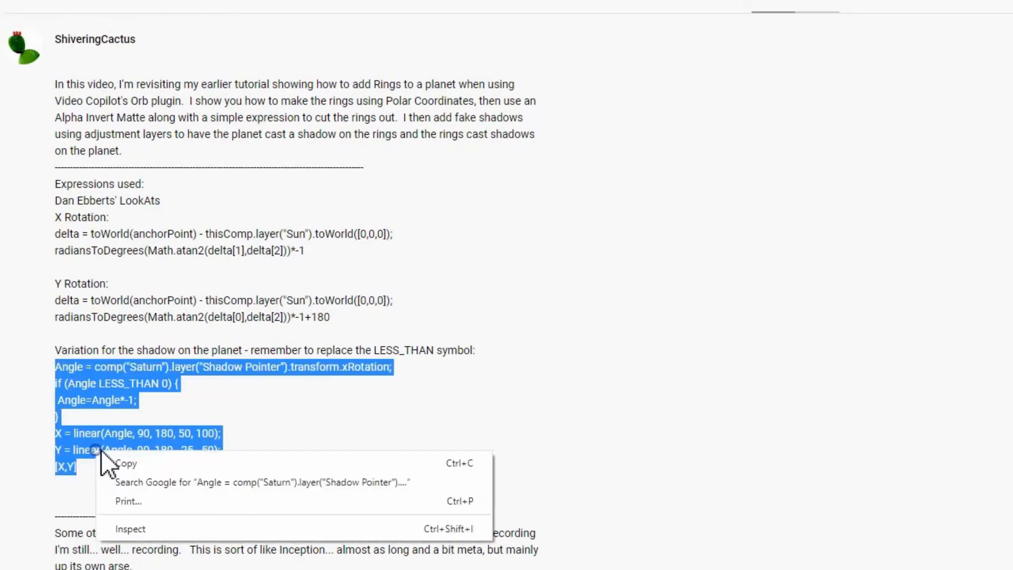
click(217, 462)
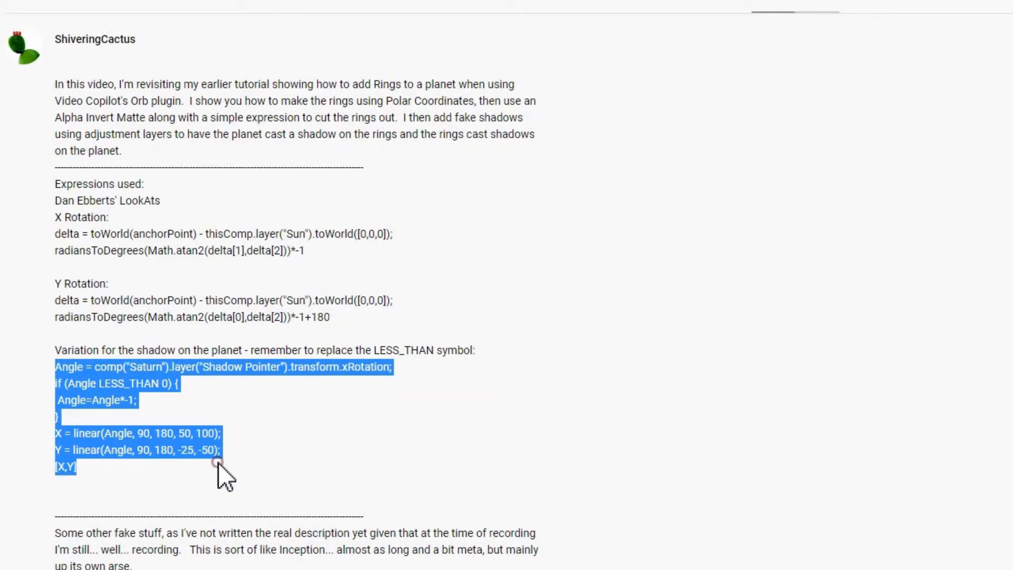
click(343, 432)
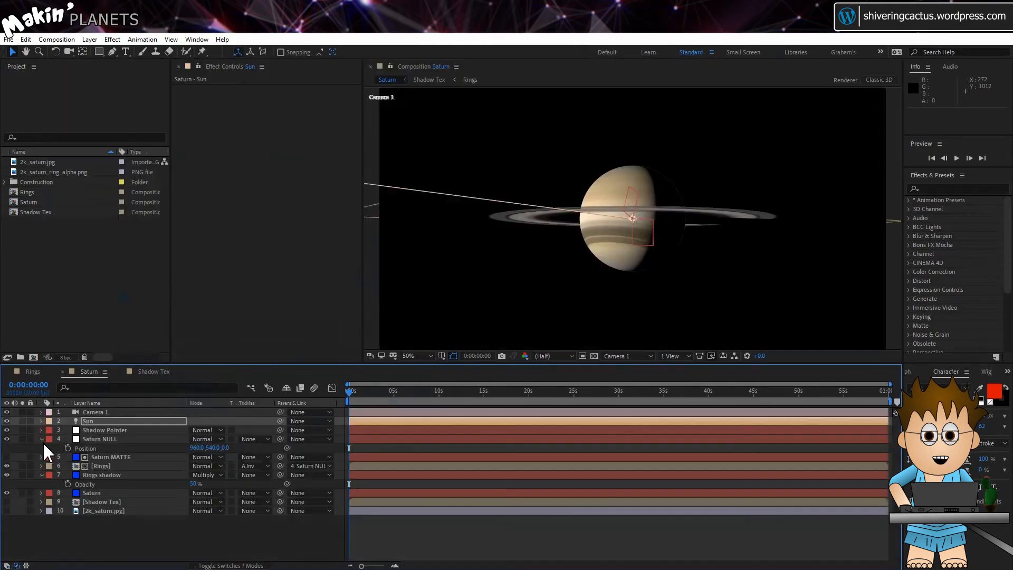
Collapse the expanded layer properties in the Saturn composition and save the project
click(41, 452)
click(40, 474)
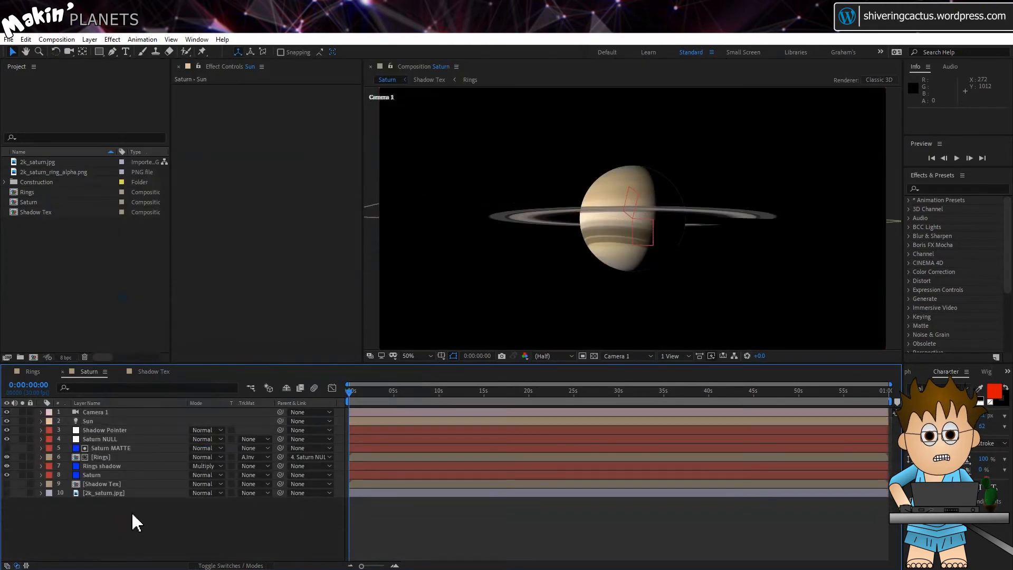
key(ctrl+s)
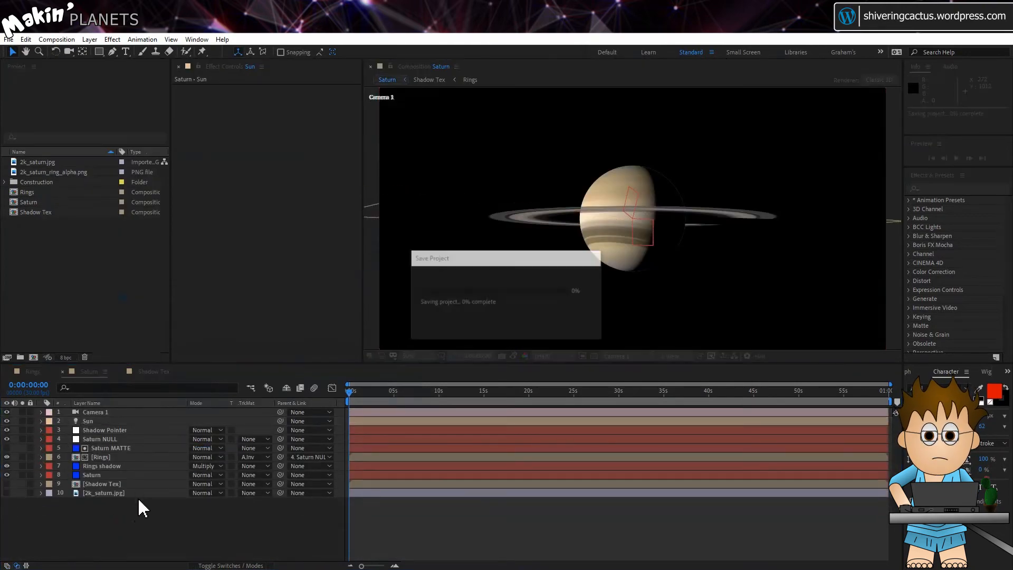
Orbit Camera 1 to a higher angle looking down on Saturn's rings, to about -407, -412, -2082
click(114, 413)
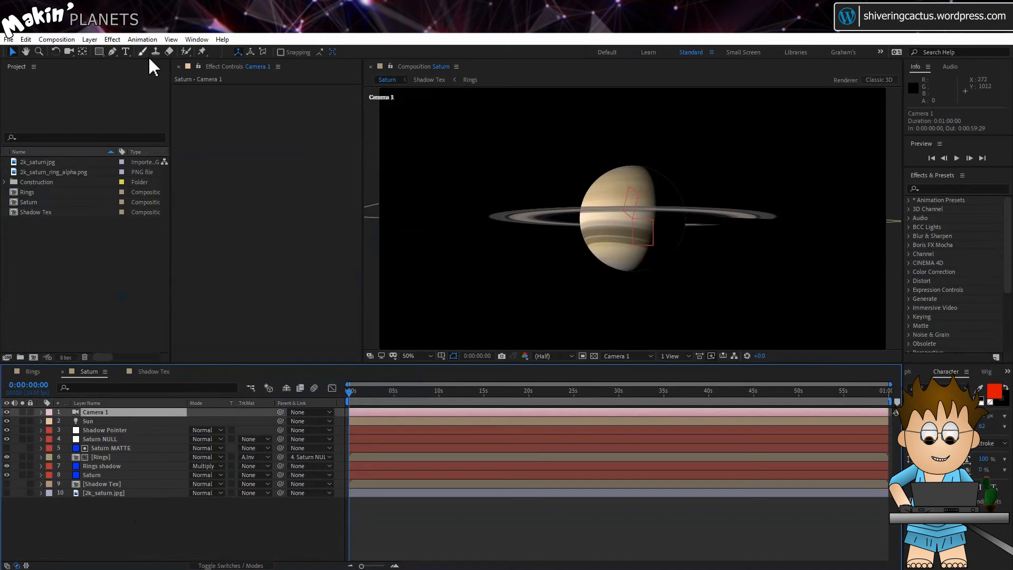
key(c)
mouse_move(555, 239)
mouse_down()
mouse_move(610, 287)
mouse_move(571, 242)
mouse_move(538, 226)
mouse_move(538, 245)
mouse_up()
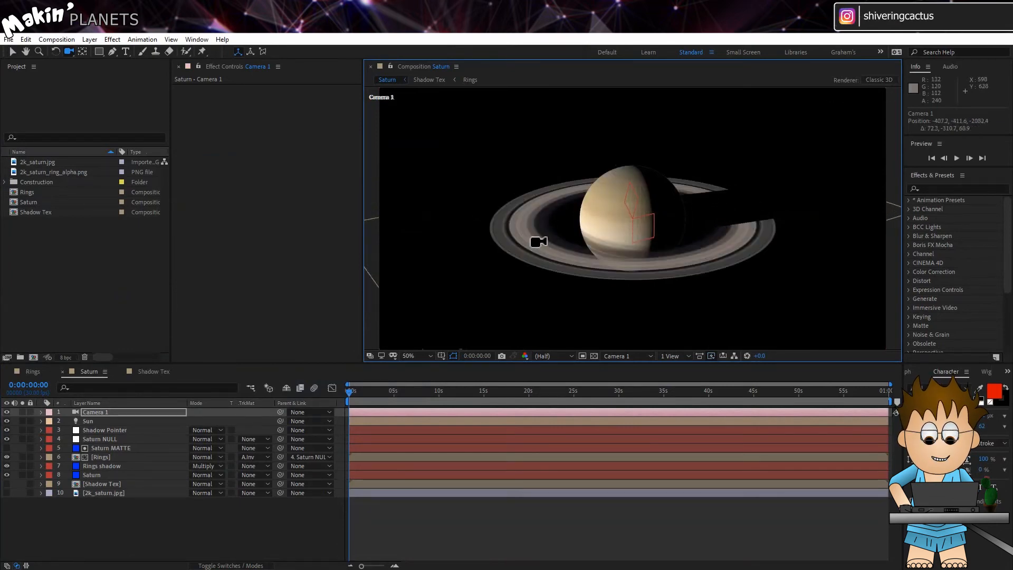
click(12, 51)
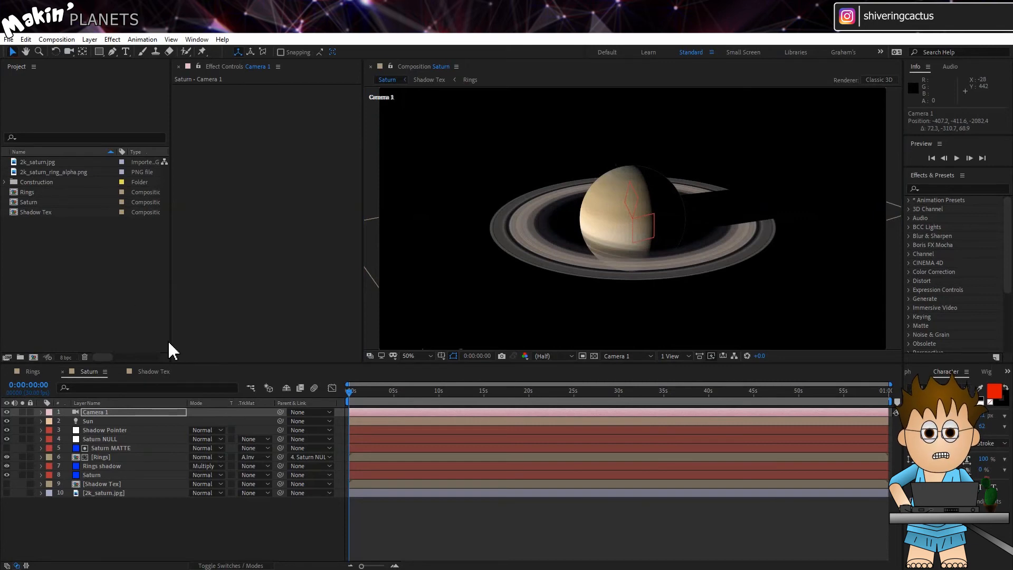
Create a new MAXON CINEMA 4D file from After Effects and switch to Cinema 4D Lite
click(8, 39)
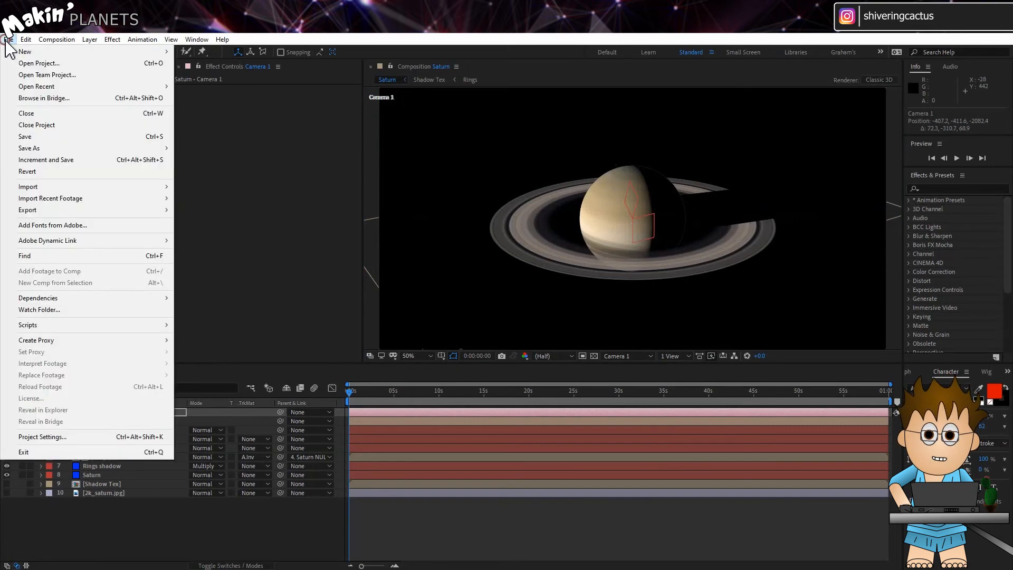
mouse_move(21, 51)
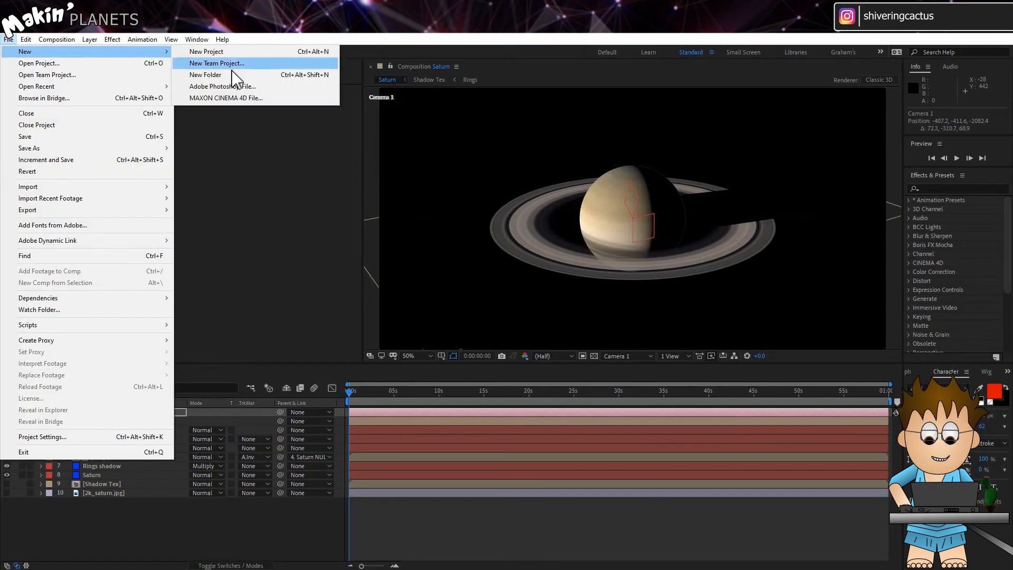
click(261, 97)
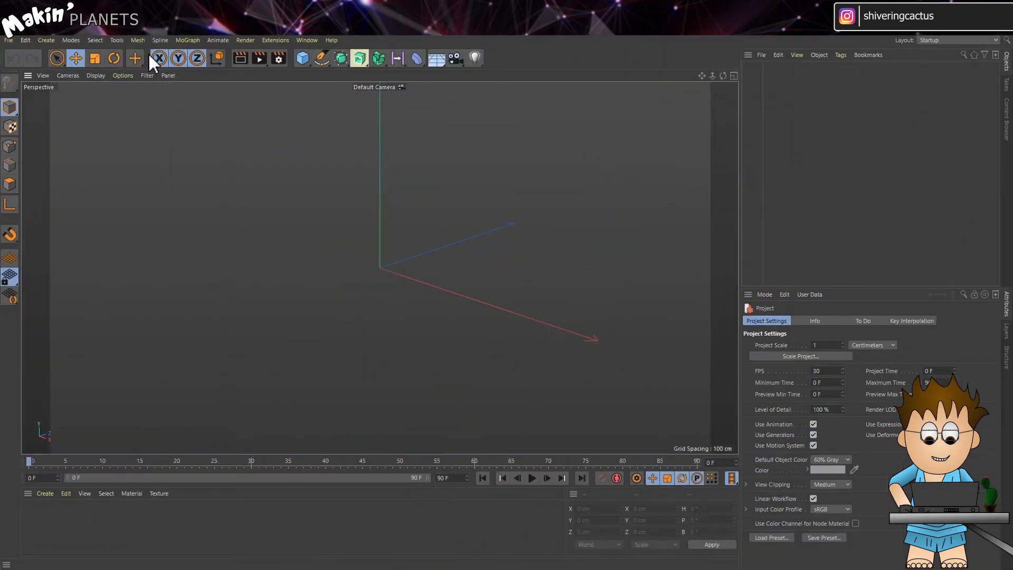
Add a sphere primitive to the empty scene and render a preview of it in the viewport
click(46, 40)
mouse_move(62, 72)
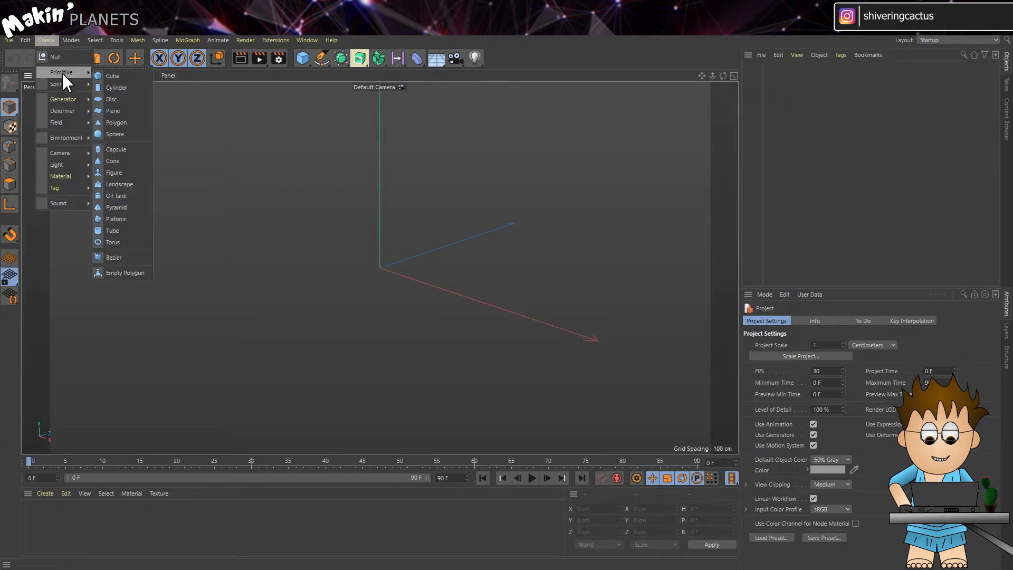
click(136, 134)
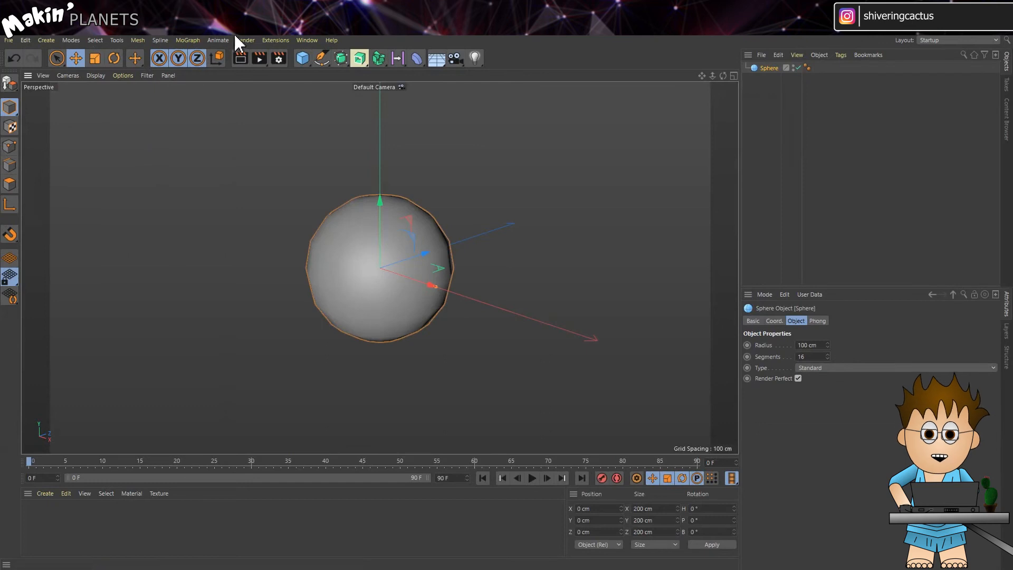
click(240, 56)
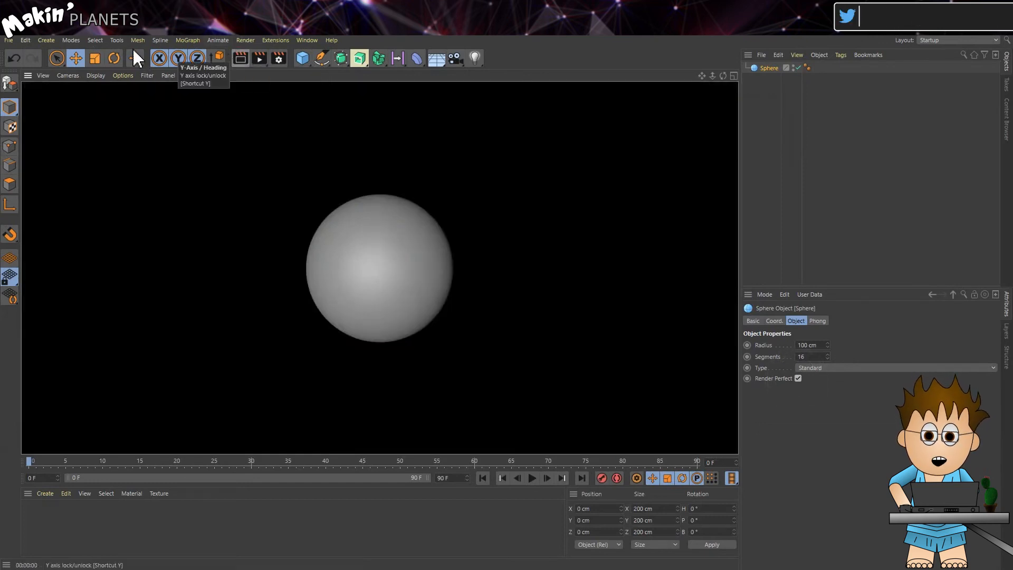
Create a material with 2k_saturn.jpg as its color texture, copying the image to the project location, and apply it to the sphere
click(41, 491)
click(94, 372)
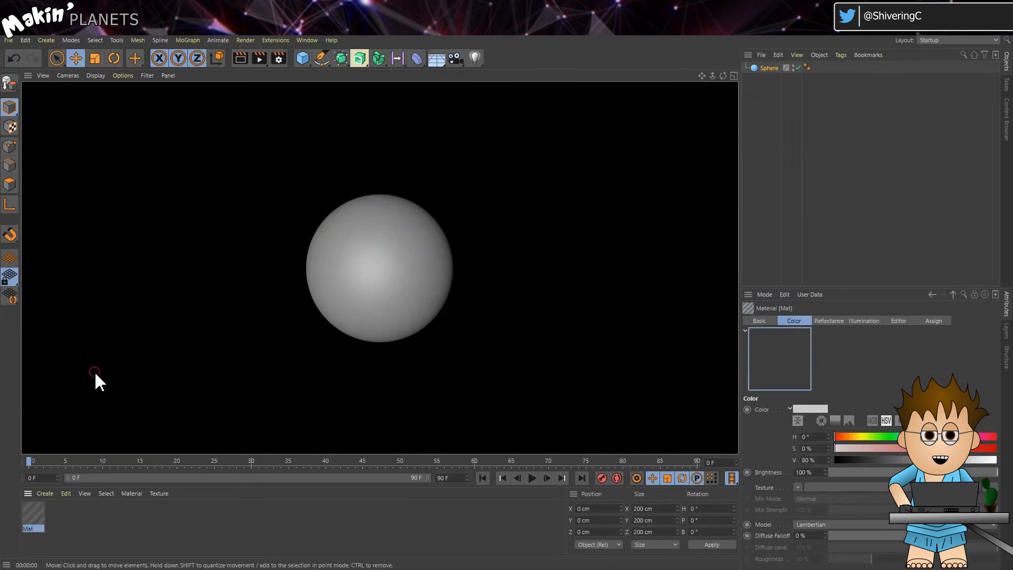
double_click(33, 511)
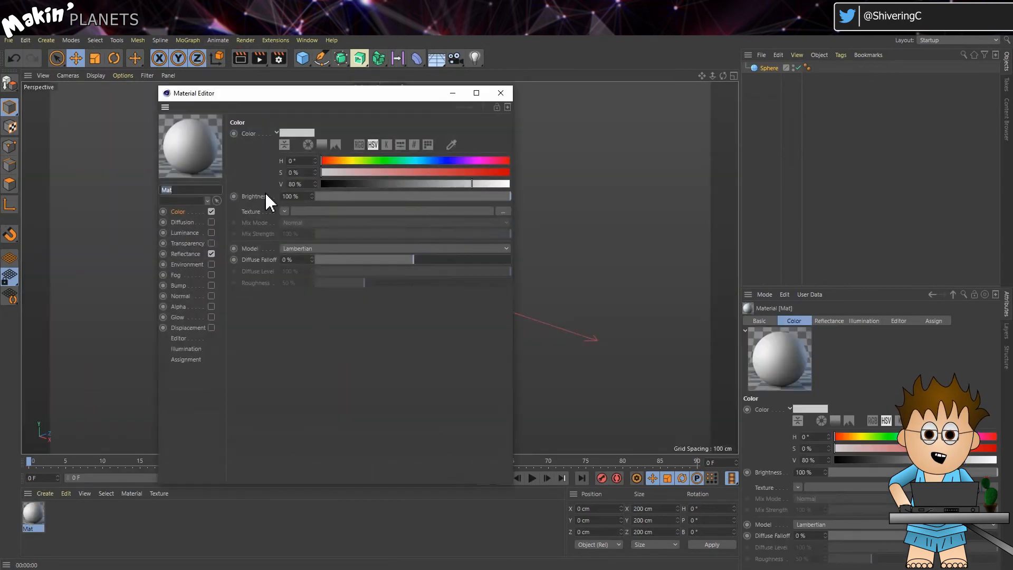
click(429, 211)
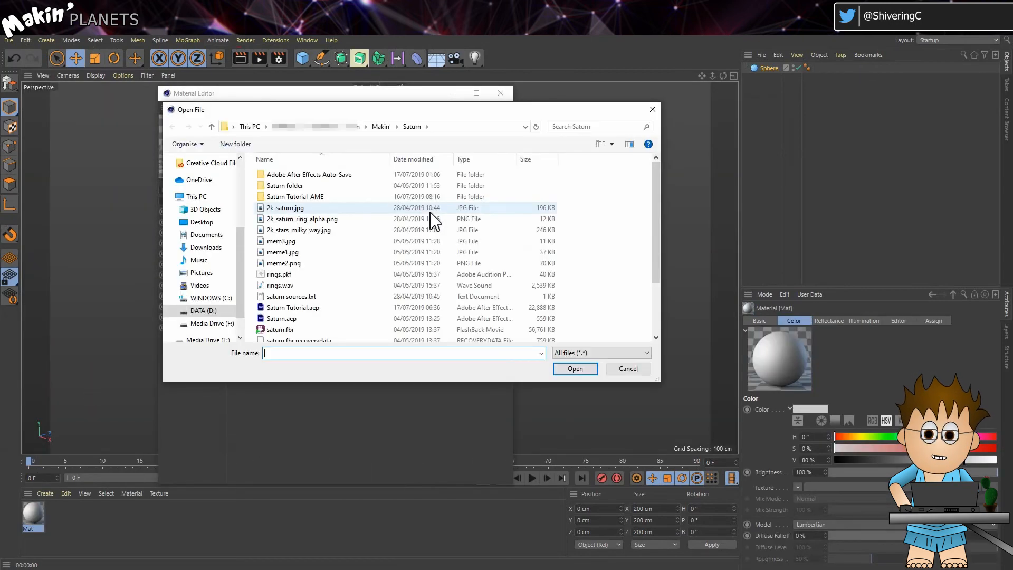
double_click(309, 208)
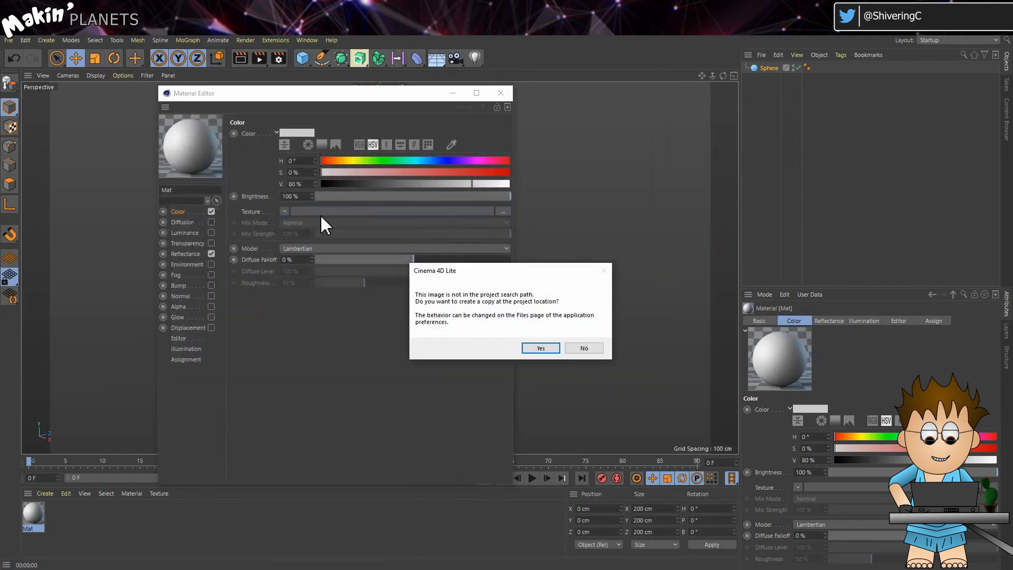
click(536, 349)
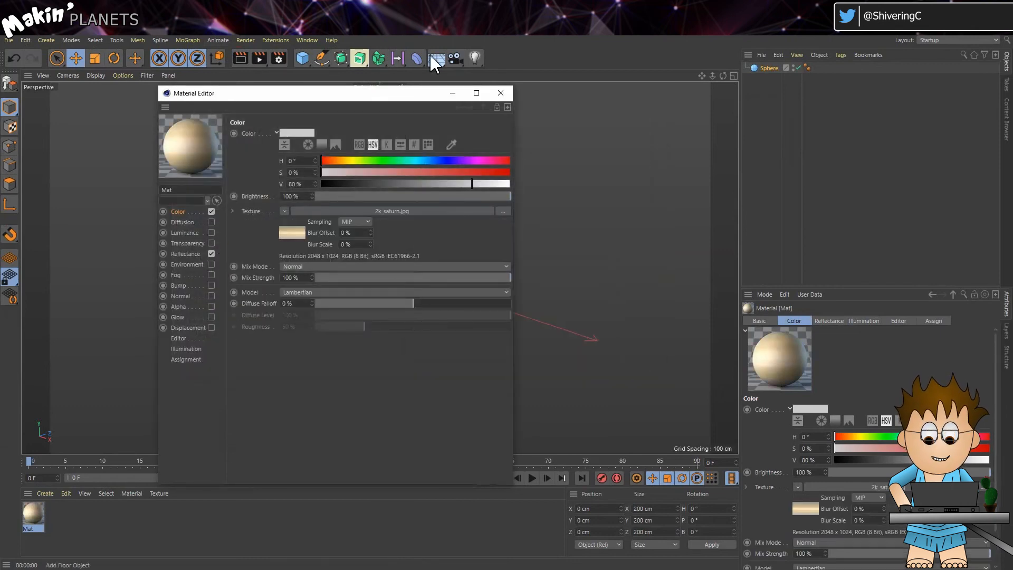
click(501, 93)
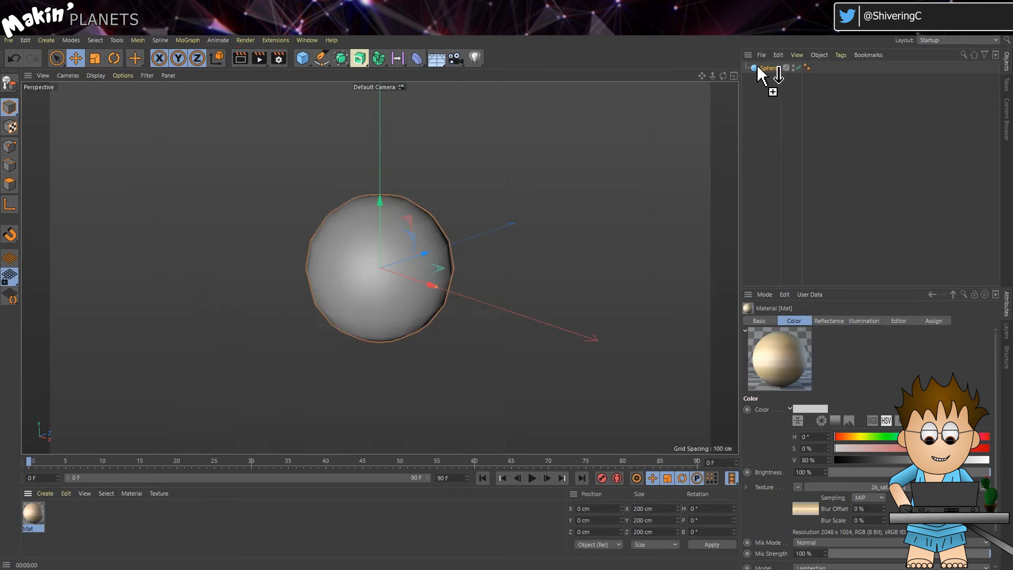
drag(758, 67, 761, 67)
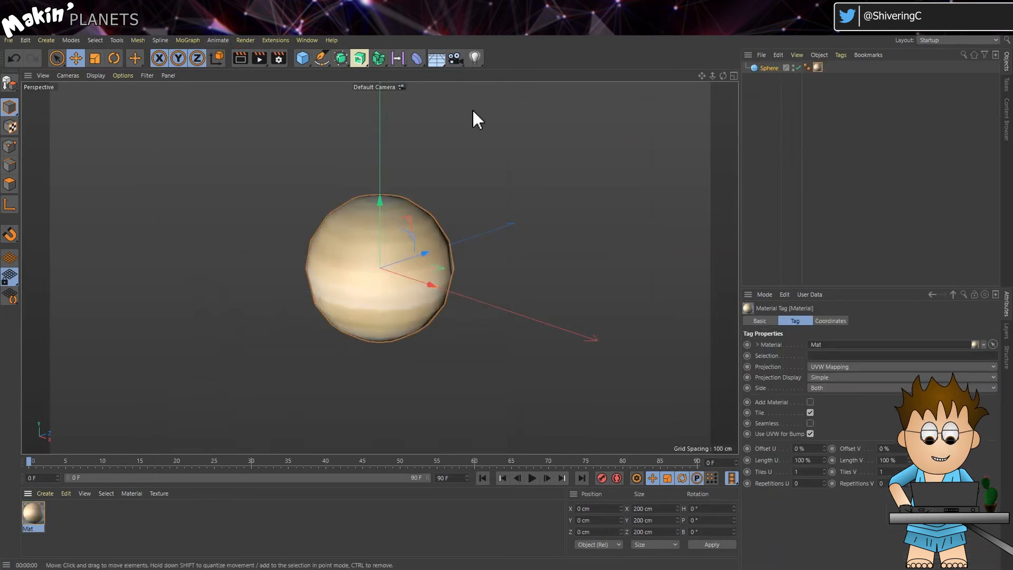
Add a horizontal plane primitive through the sphere's center and create a second material
click(46, 40)
mouse_move(62, 73)
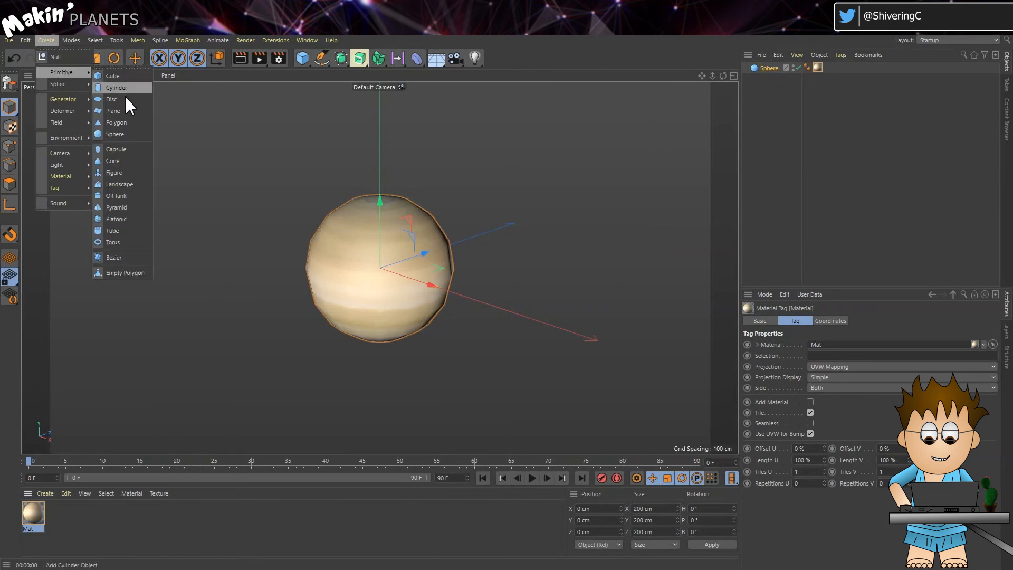
click(113, 111)
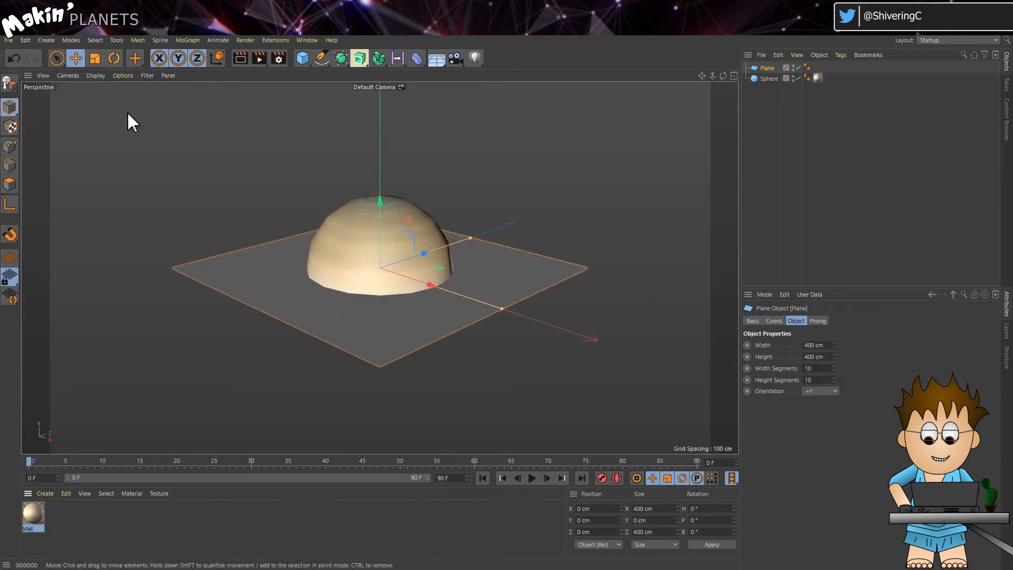
click(45, 494)
click(71, 368)
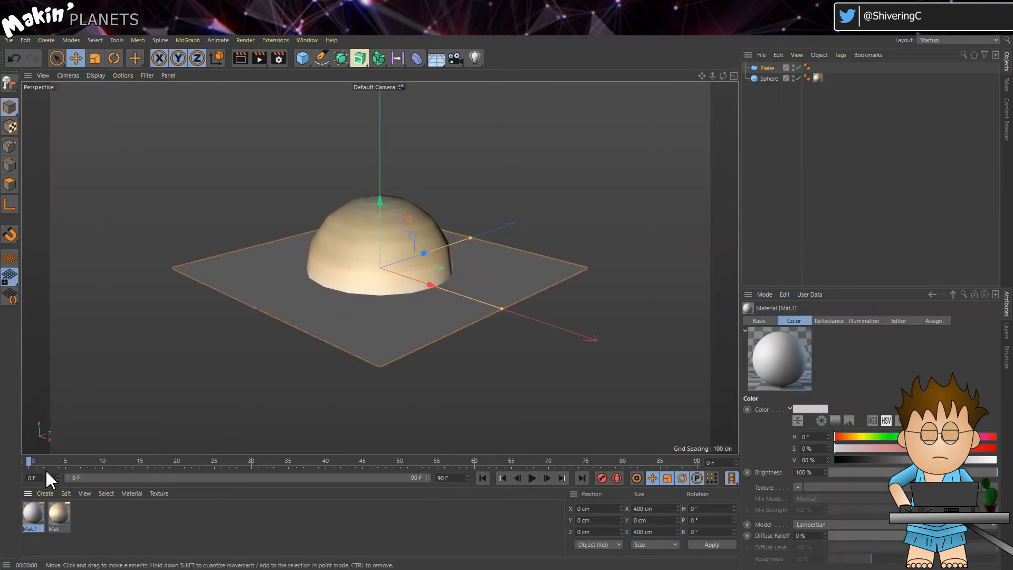
Load 2k_saturn_ring_alpha.png as the second material's color texture, copying the image to the project location
double_click(32, 513)
click(387, 210)
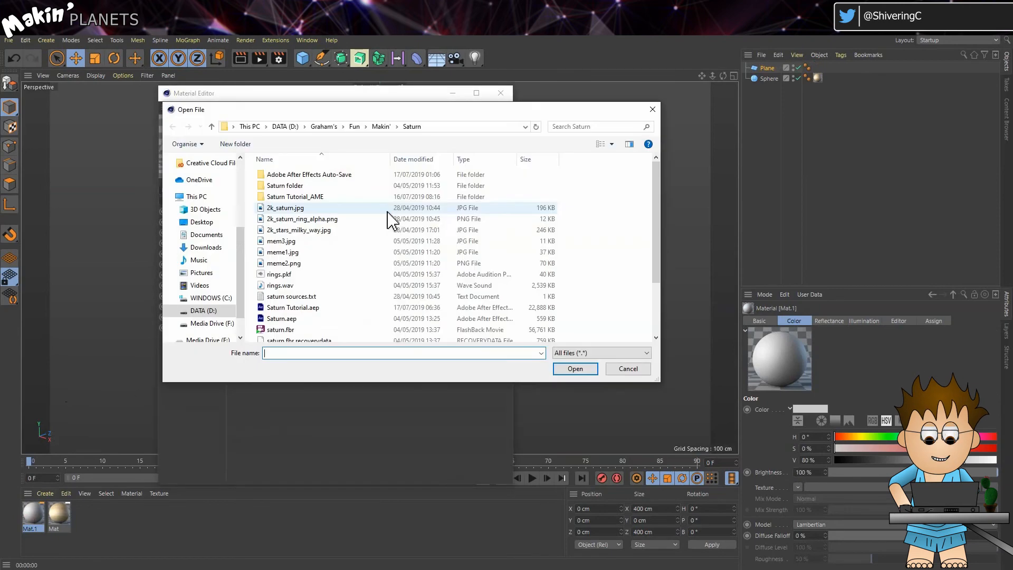
double_click(340, 216)
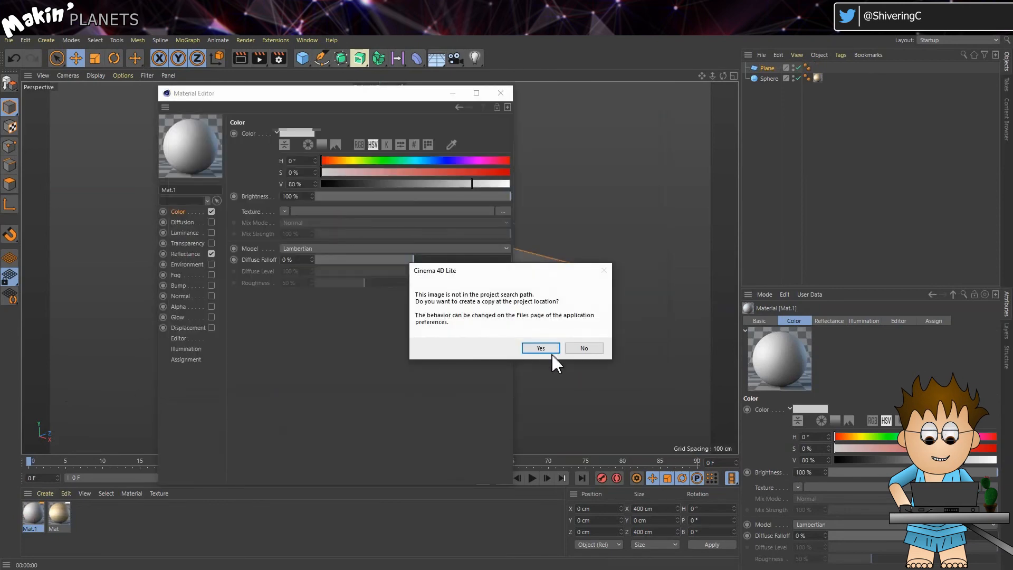
click(549, 351)
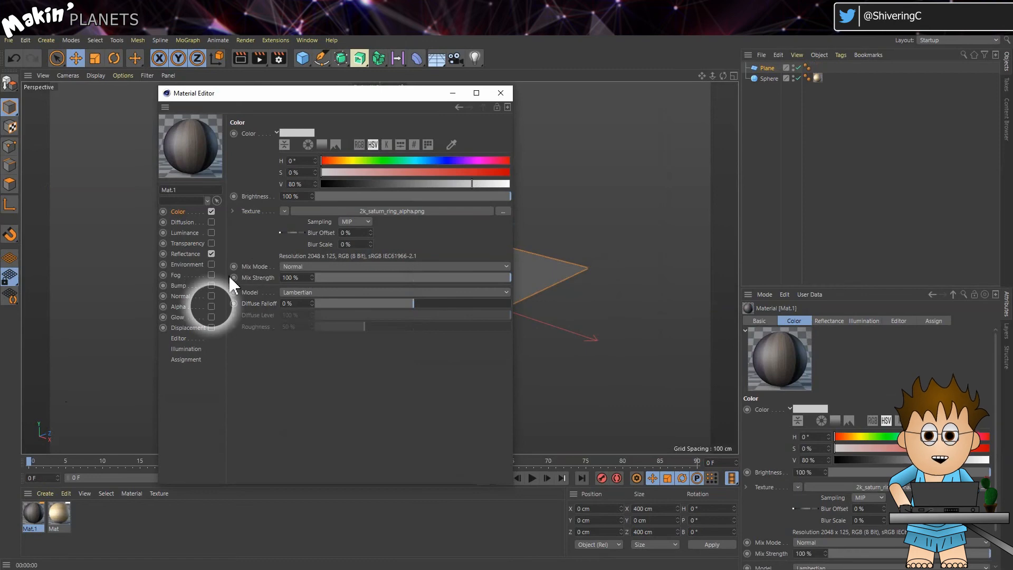
Enable the ring material's alpha channel with the 2k_saturn_ring_alpha.png bitmap and apply the material to the plane
click(211, 306)
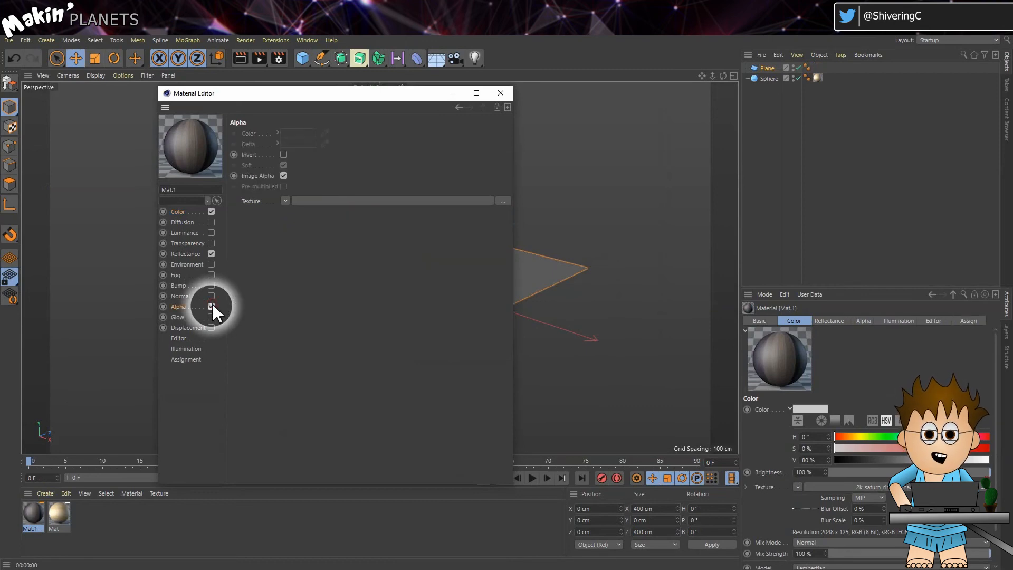
click(285, 201)
mouse_move(323, 302)
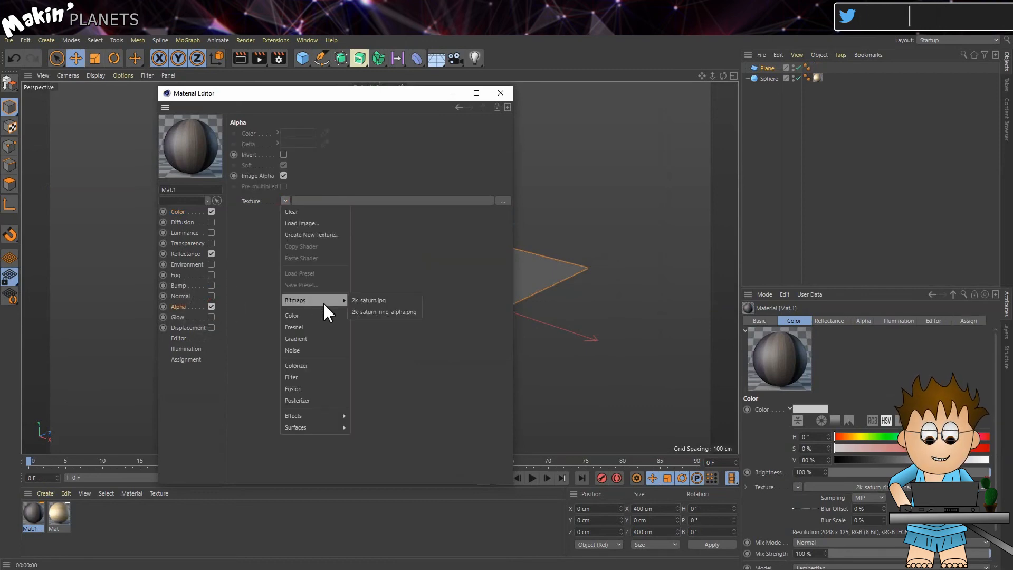
click(409, 310)
click(504, 93)
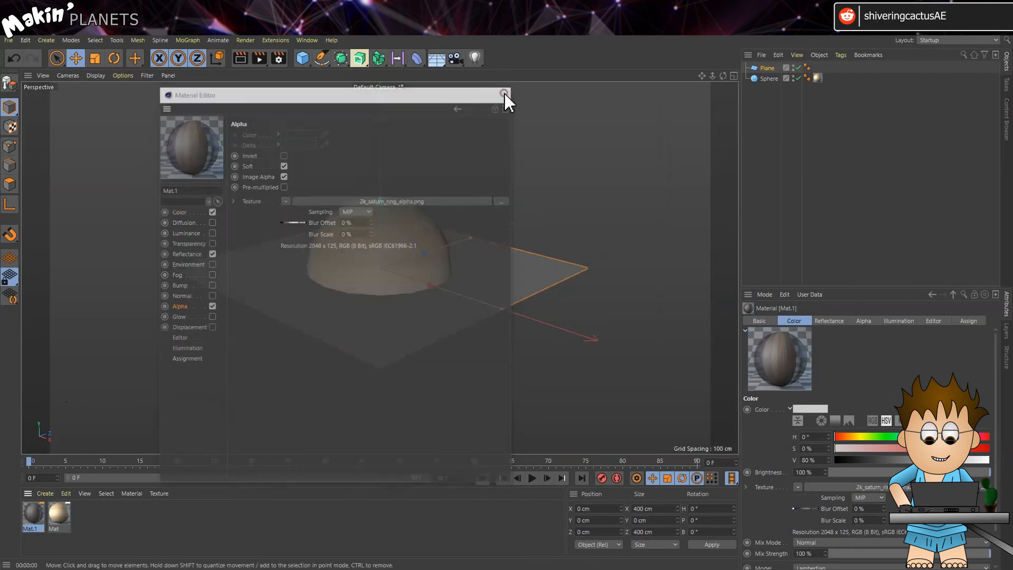
drag(753, 67, 765, 69)
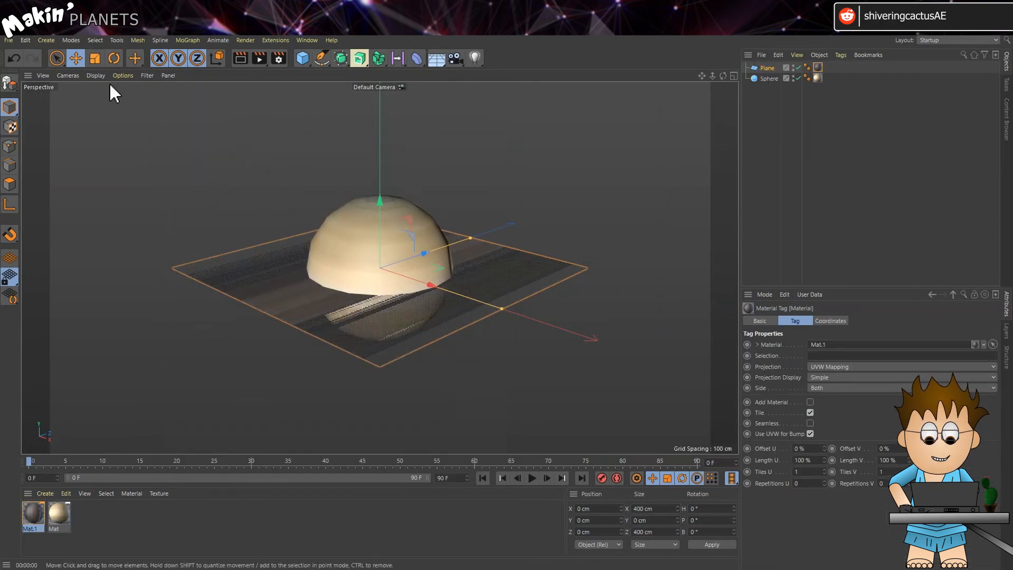
Add a Bend deformer and make it a child of the plane
click(46, 41)
mouse_move(80, 111)
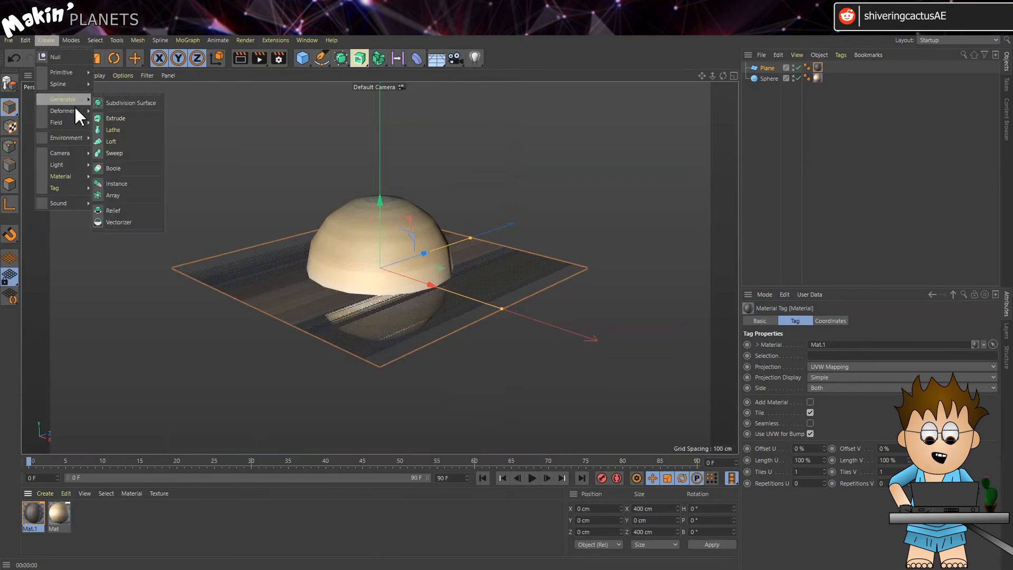
click(112, 115)
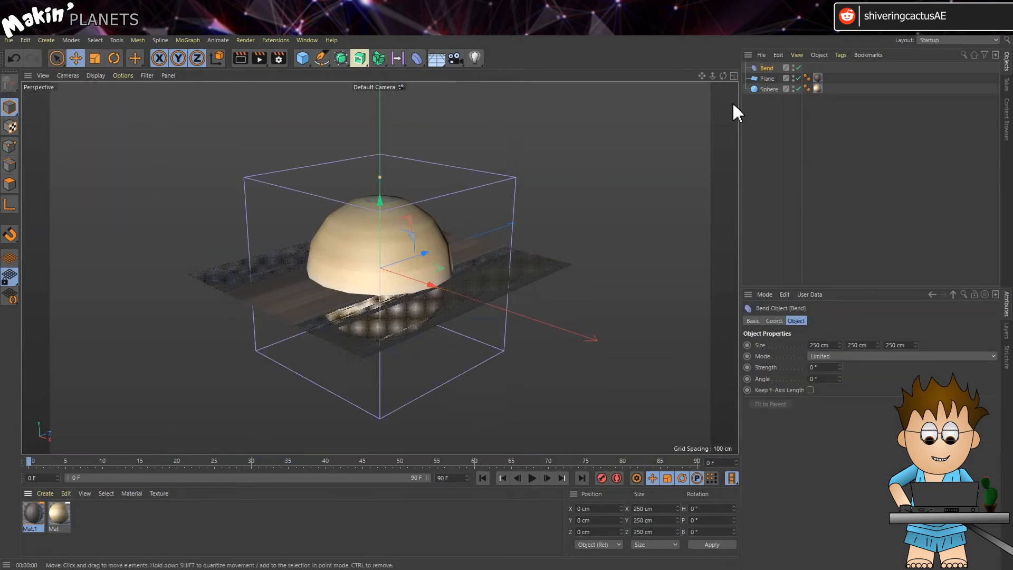
drag(768, 66, 769, 77)
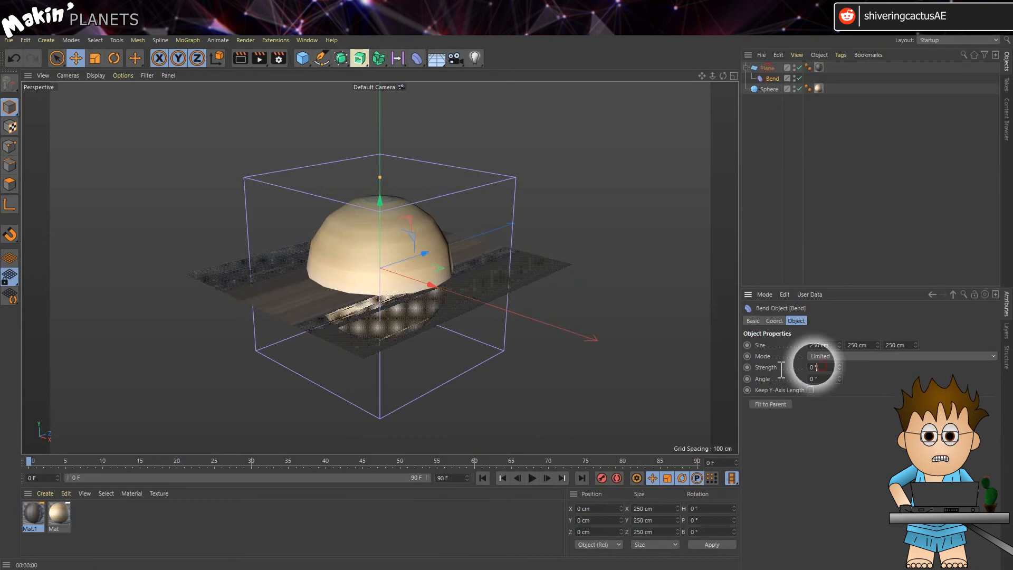
Set the Bend deformer's strength to 360° and its pitch rotation to 90°
drag(821, 366, 782, 369)
key(Return)
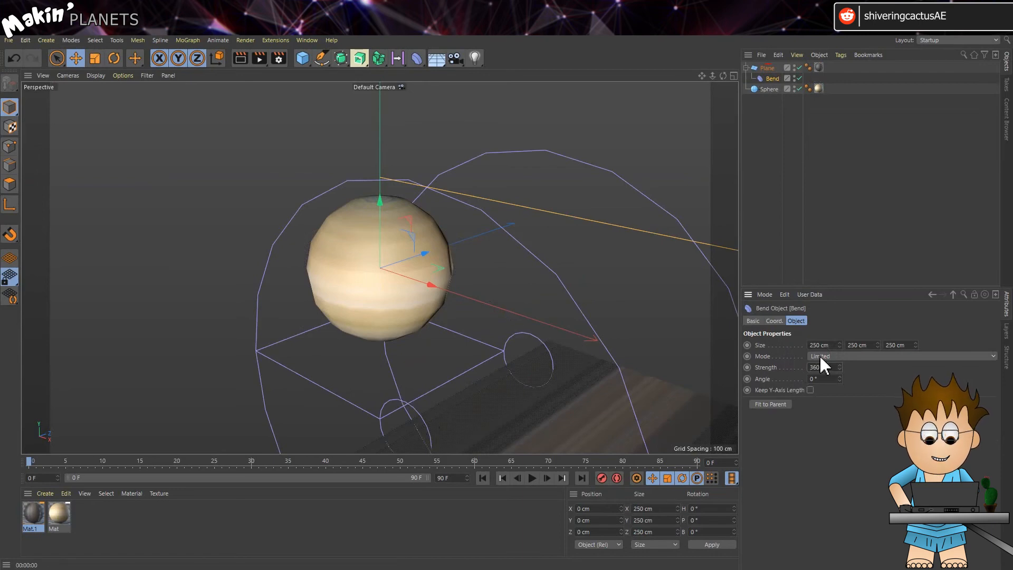
click(779, 322)
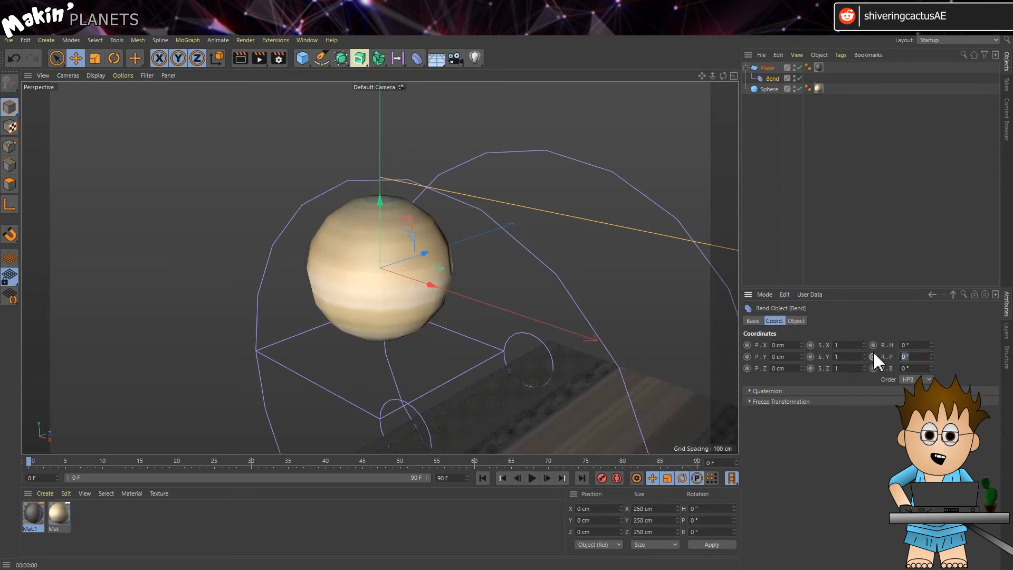
text(90)
key(Return)
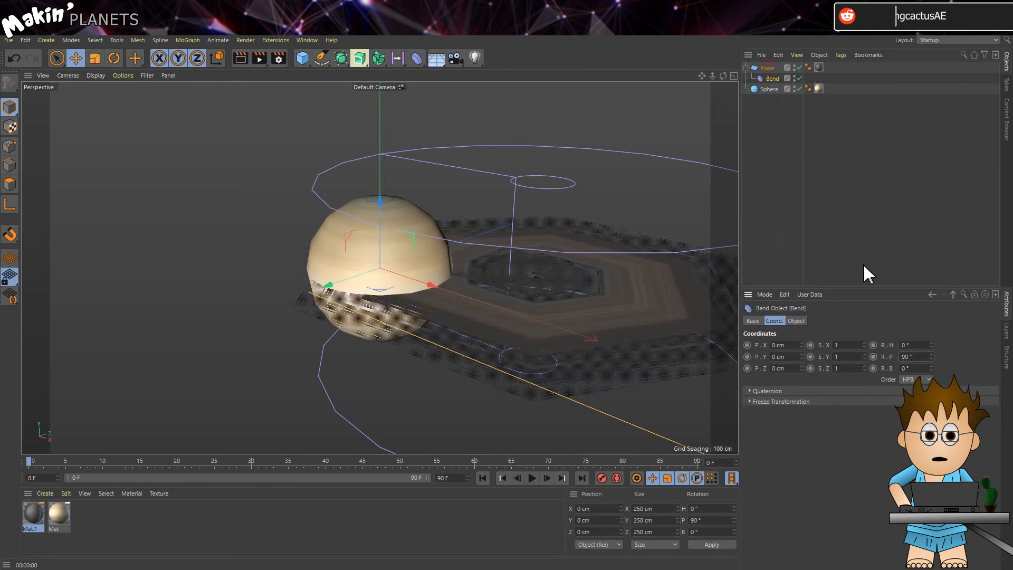
Raise the plane's height segments to 108 and display the viewport shading with mesh lines
click(772, 68)
click(796, 321)
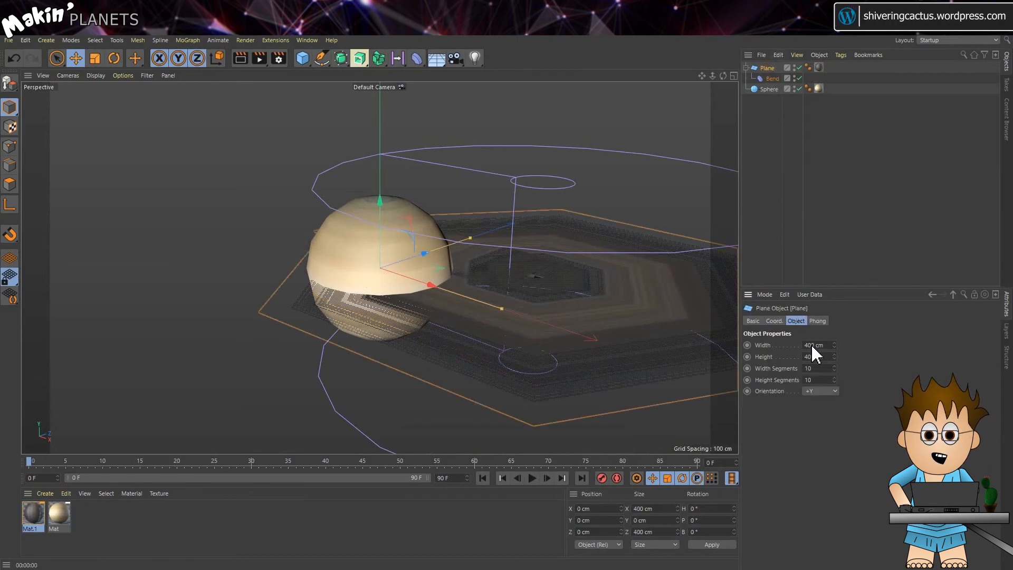
drag(833, 376, 836, 383)
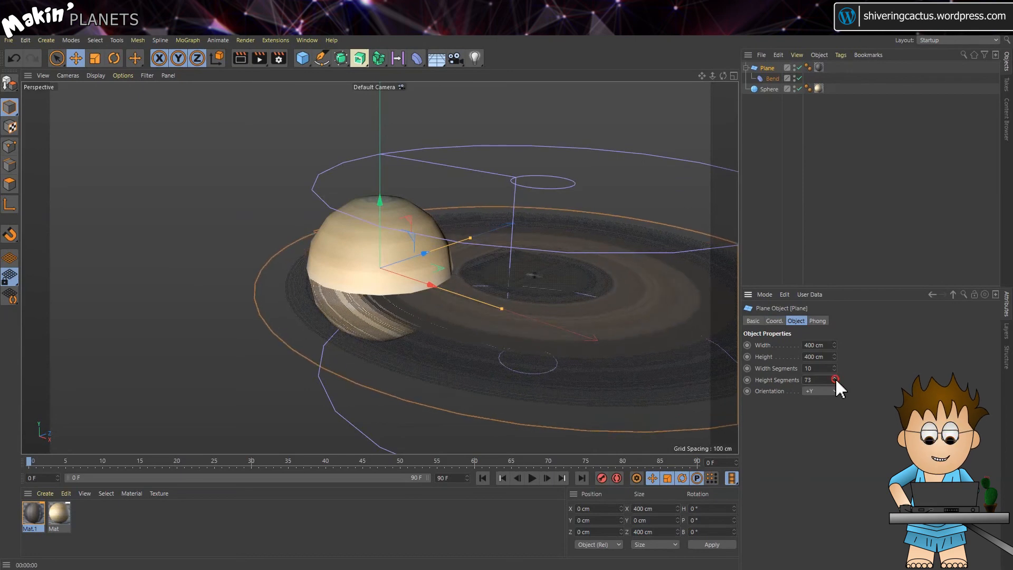
click(96, 75)
click(126, 101)
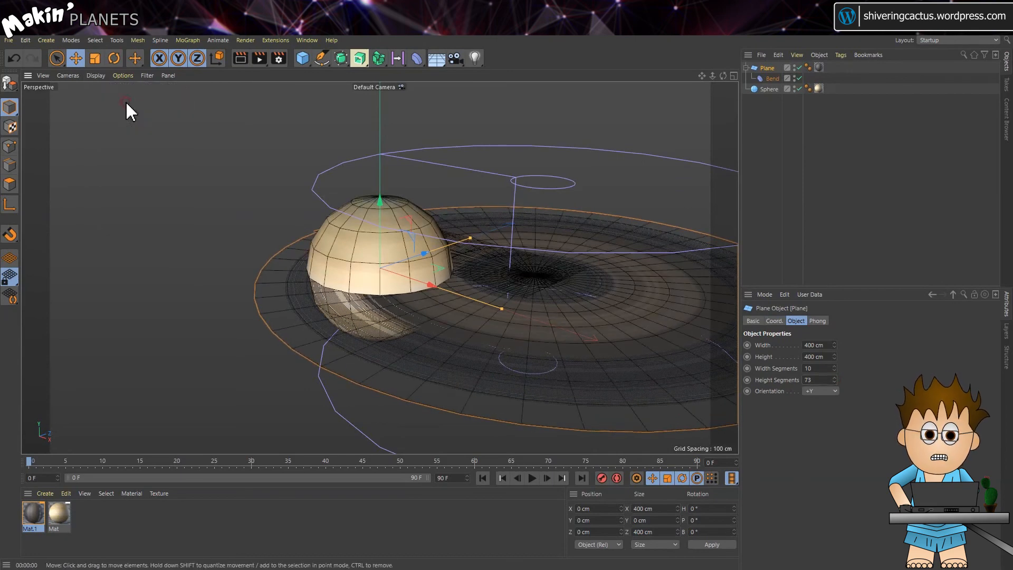
mouse_move(834, 380)
mouse_down()
mouse_move(834, 393)
mouse_move(834, 378)
mouse_up()
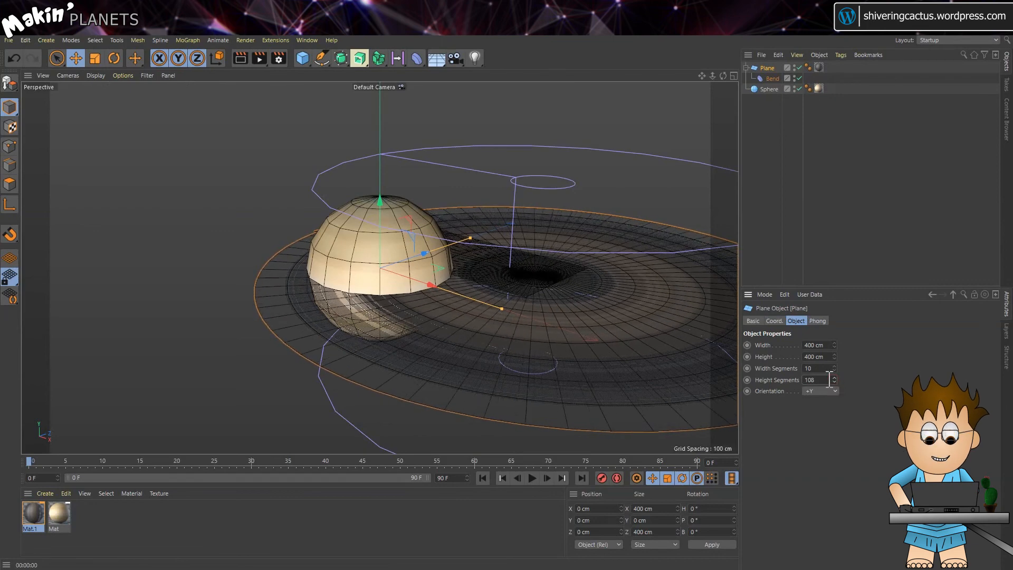
Move the Bend deformer about 280 cm along X and resize the plane to 150 cm wide and 250 cm high
click(771, 78)
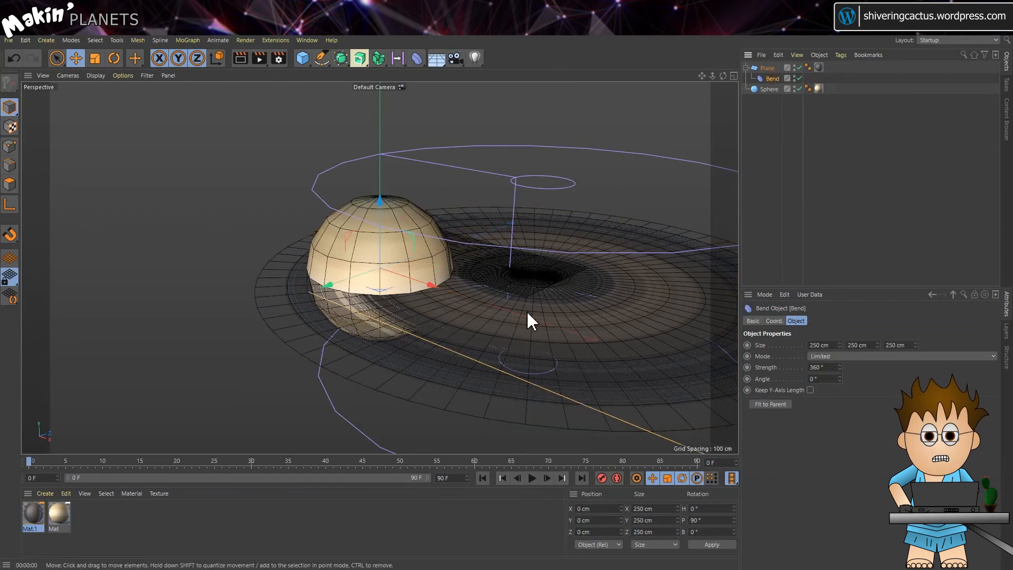
drag(419, 283, 627, 364)
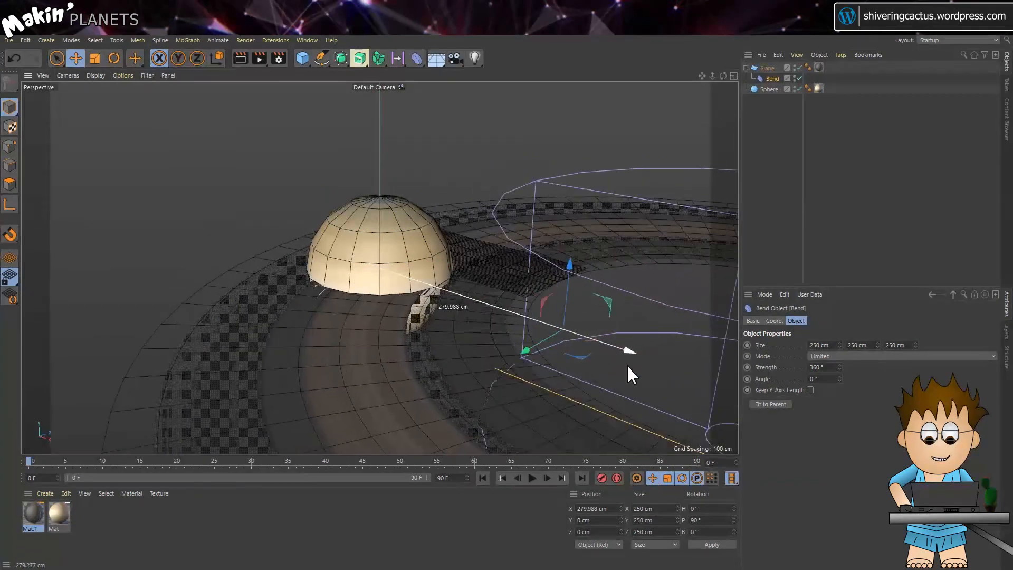
click(765, 68)
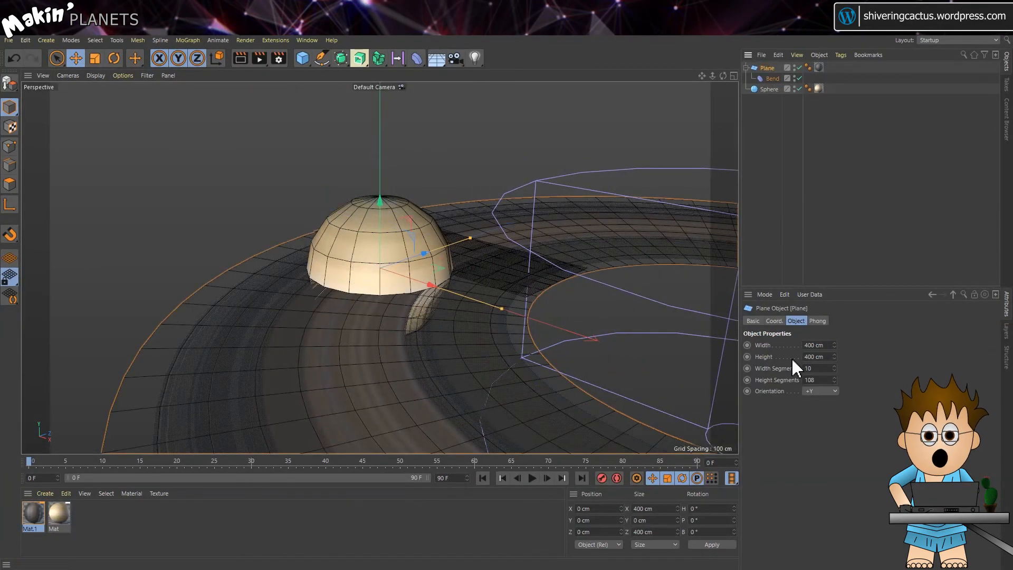
text(250cm)
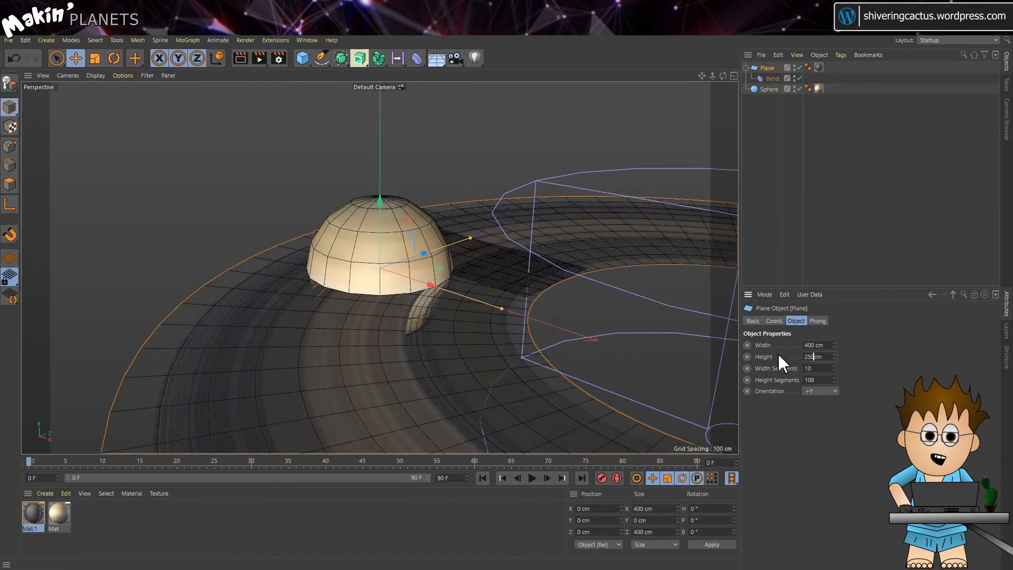
text(15)
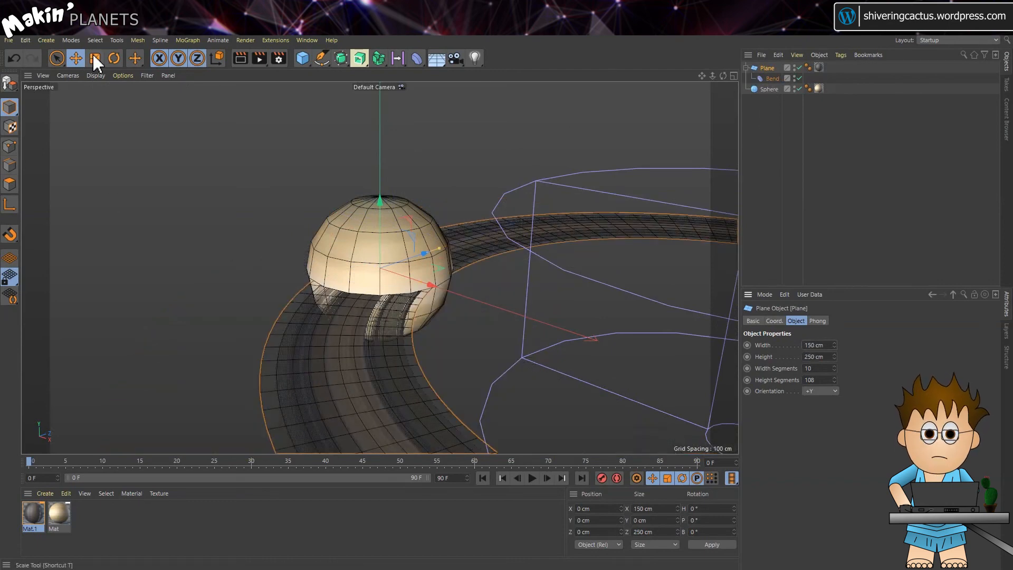
Center the ring around the sphere using the top view, with the plane at about X -271 cm and Z -126 cm
key(F2)
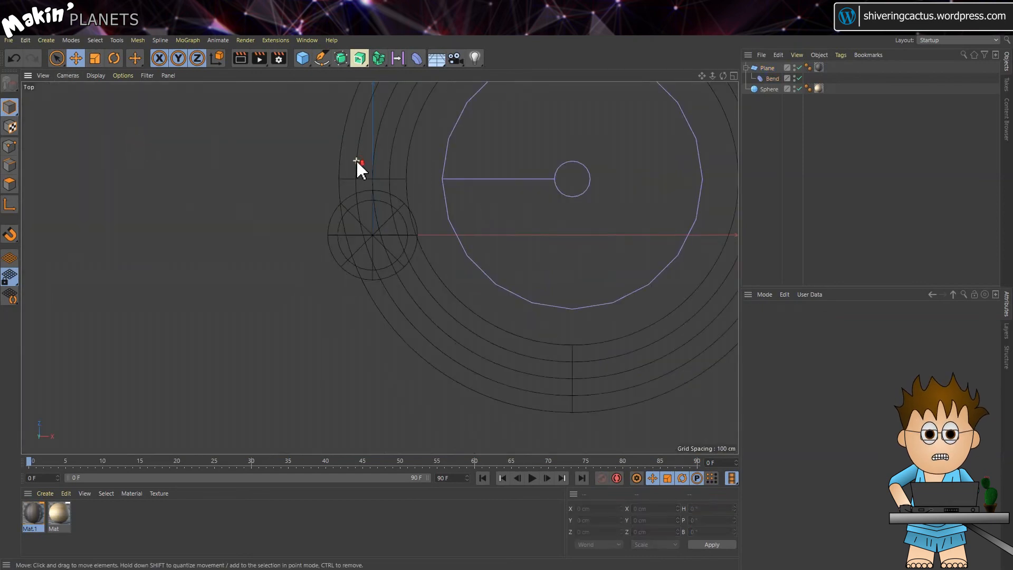
click(766, 68)
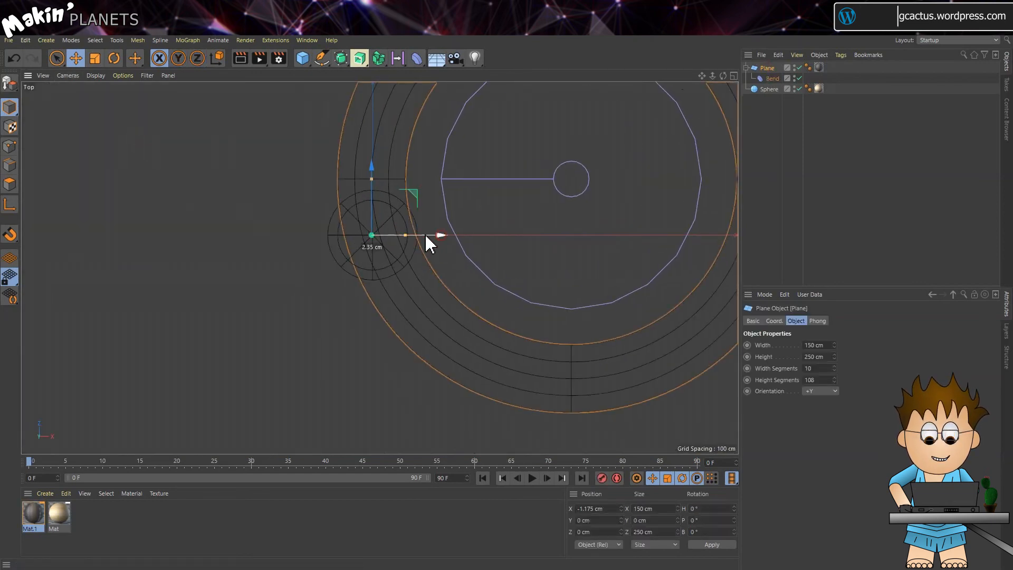
drag(425, 233, 237, 217)
drag(171, 163, 169, 217)
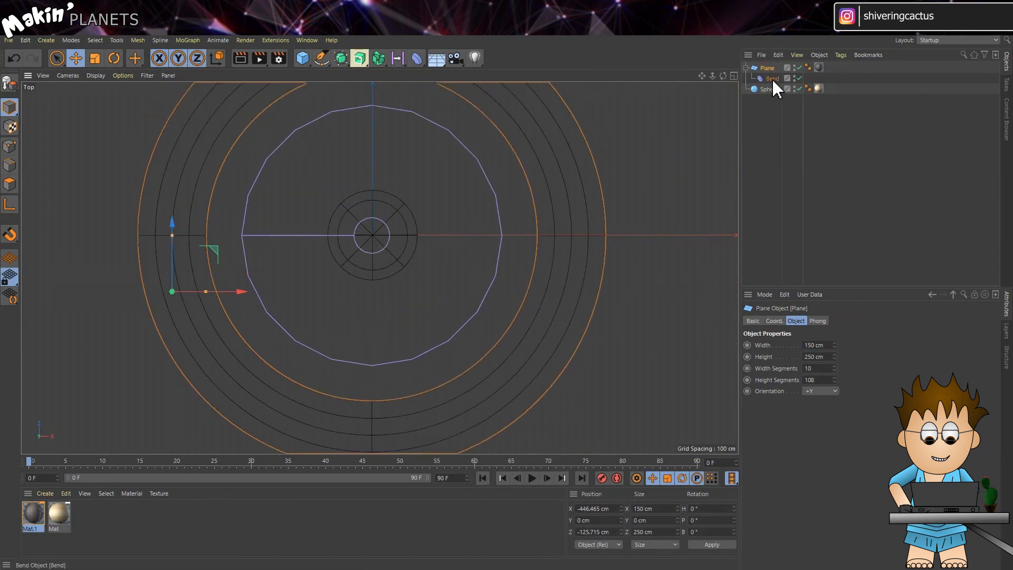
key(F1)
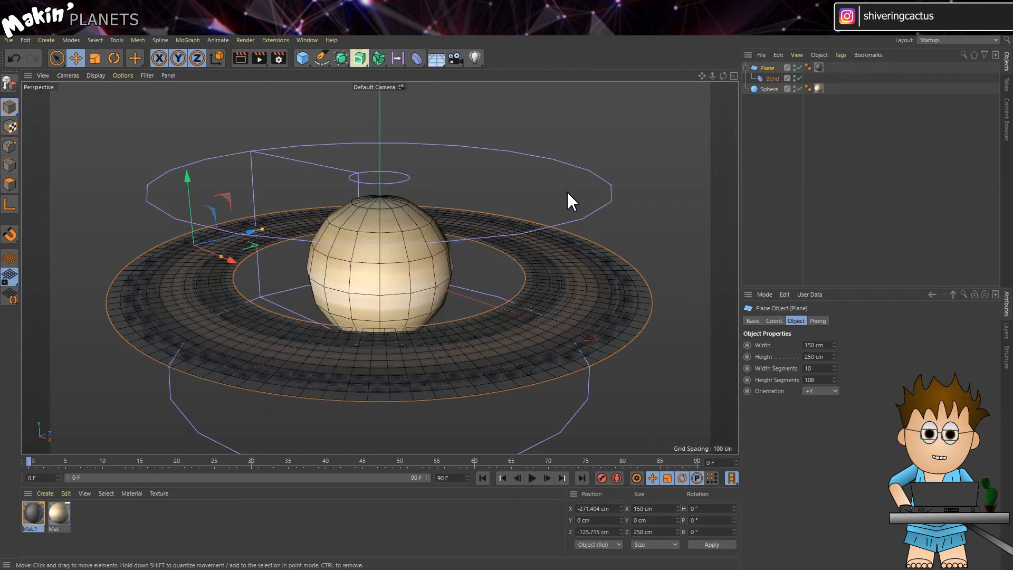
Add a light and move it away from the planet to about Y 177 cm and Z -675 cm
click(45, 40)
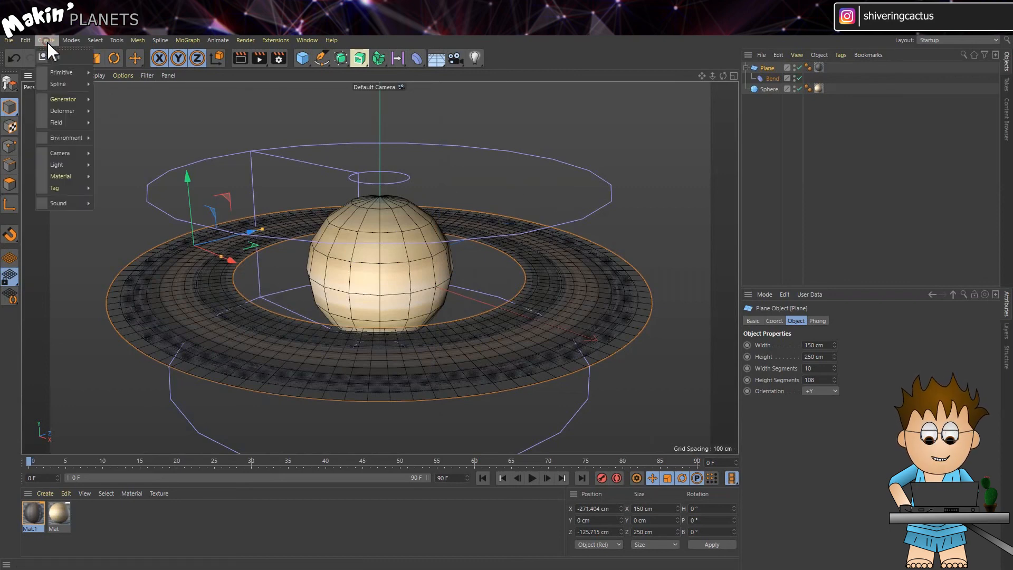
click(75, 163)
click(141, 169)
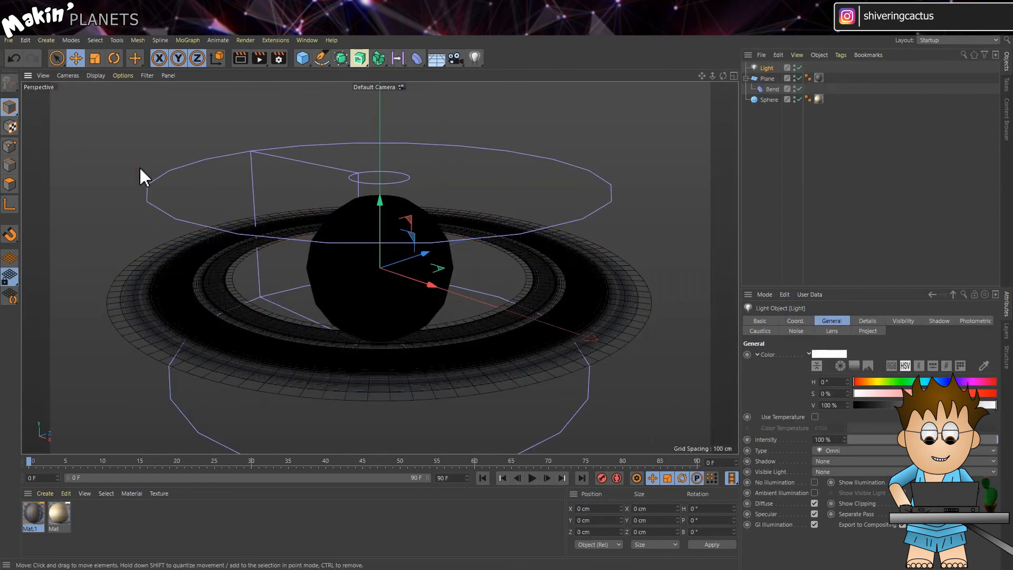
drag(426, 254, 141, 398)
scroll(157, 381, down, 3)
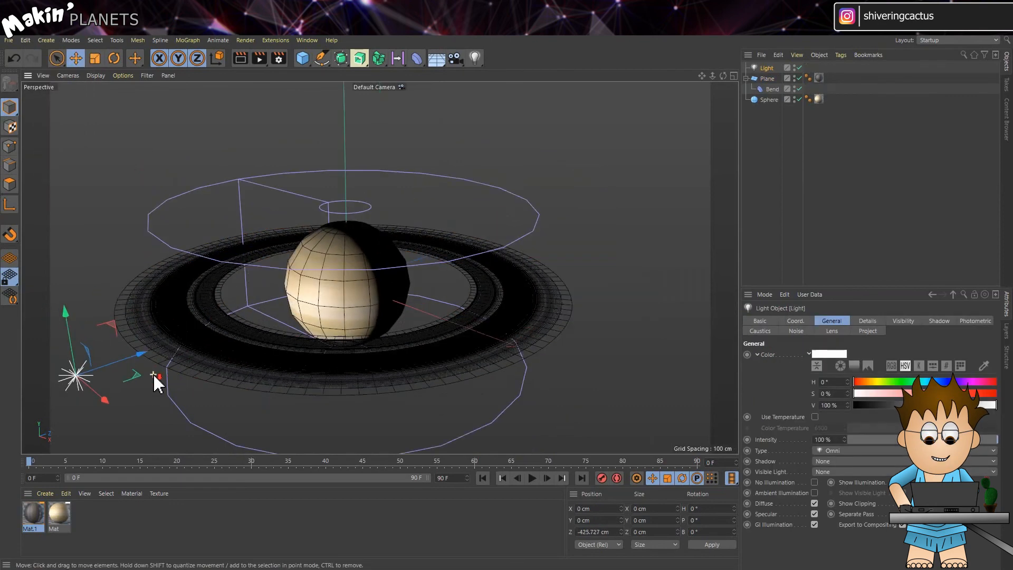
drag(191, 378, 304, 352)
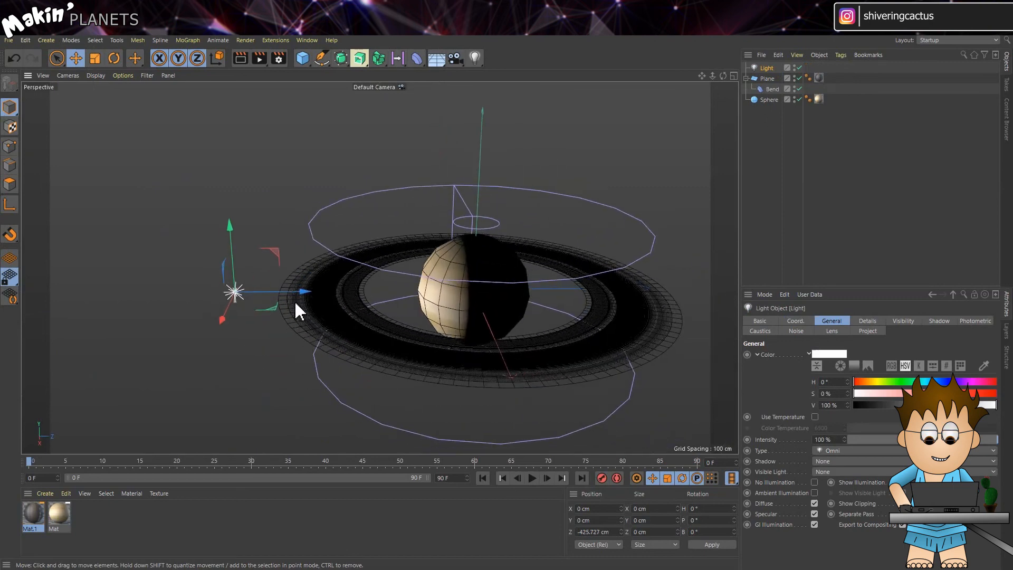
drag(301, 291, 161, 293)
drag(85, 229, 118, 129)
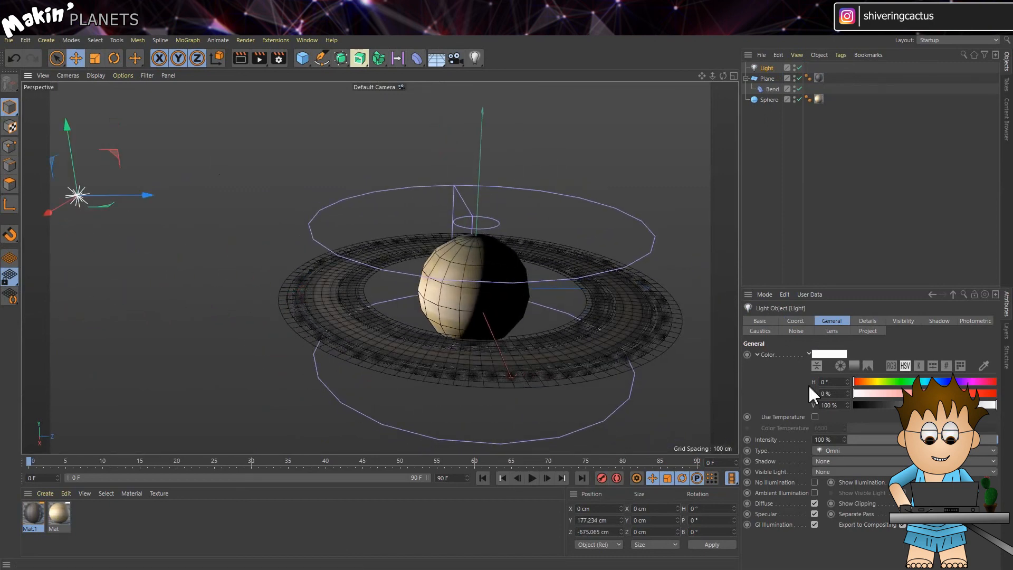
Change the light type to Parallel with a pitch rotation of -19° and render the view
click(865, 449)
click(876, 514)
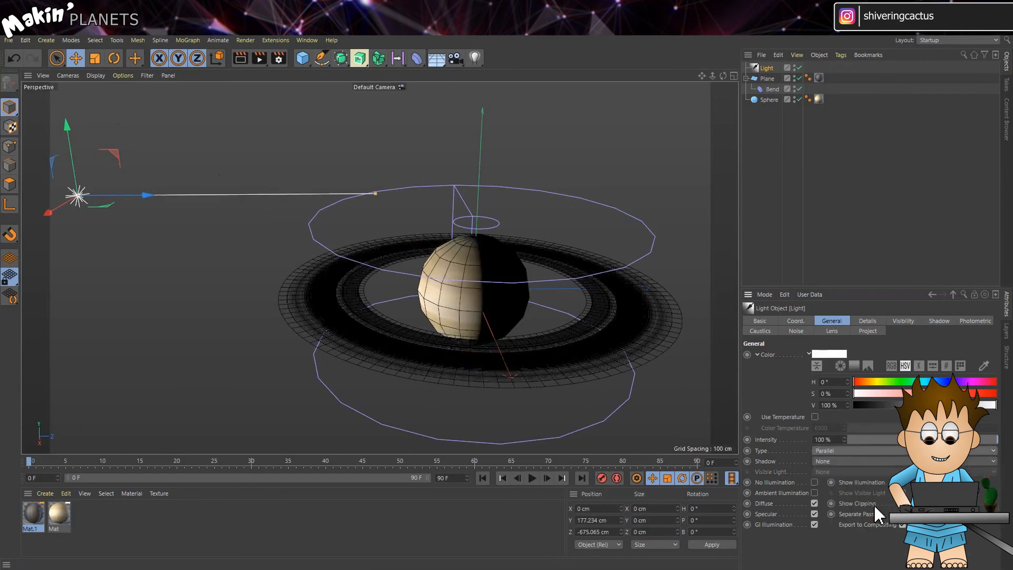
click(795, 321)
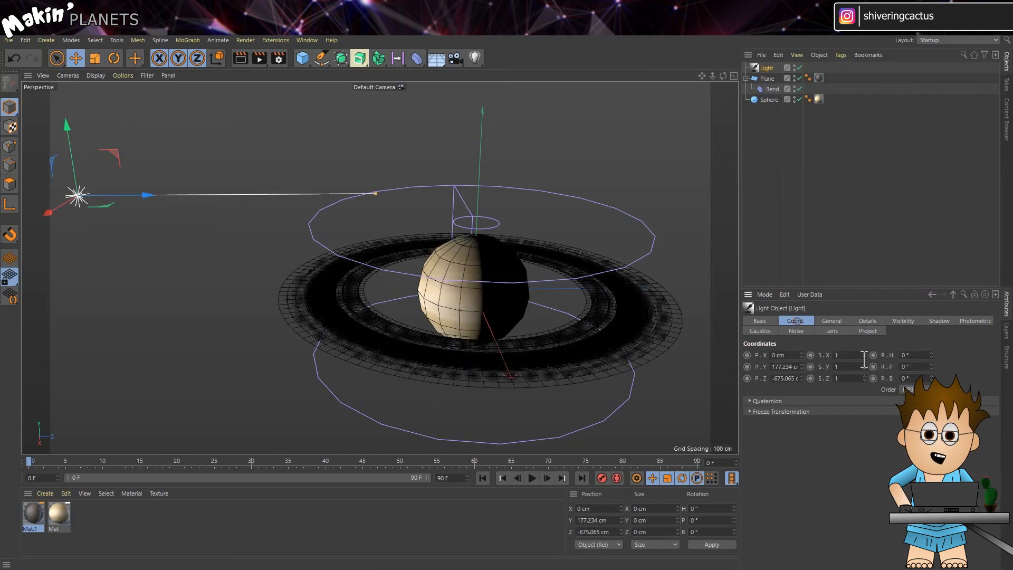
drag(931, 366, 932, 377)
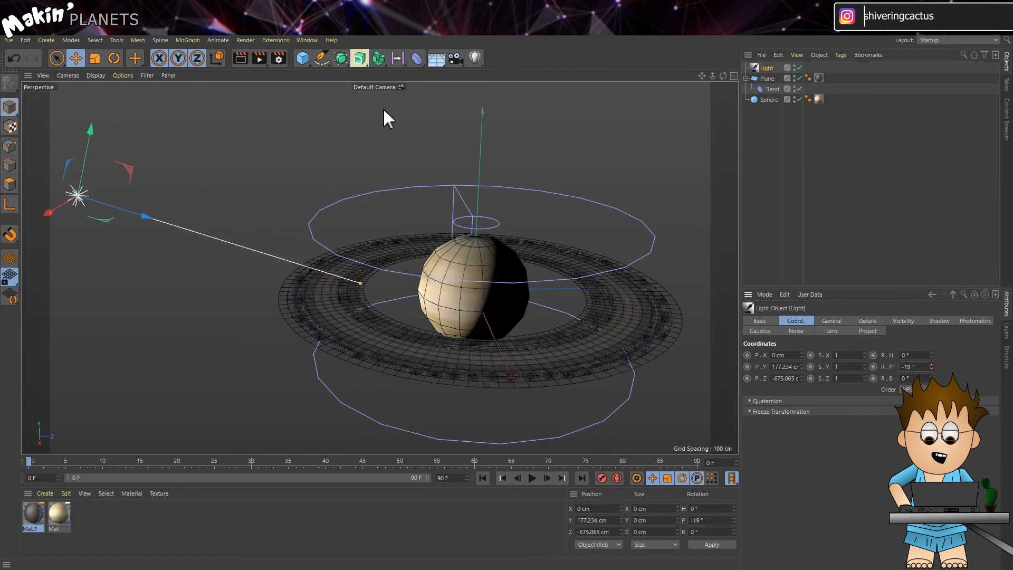
click(240, 58)
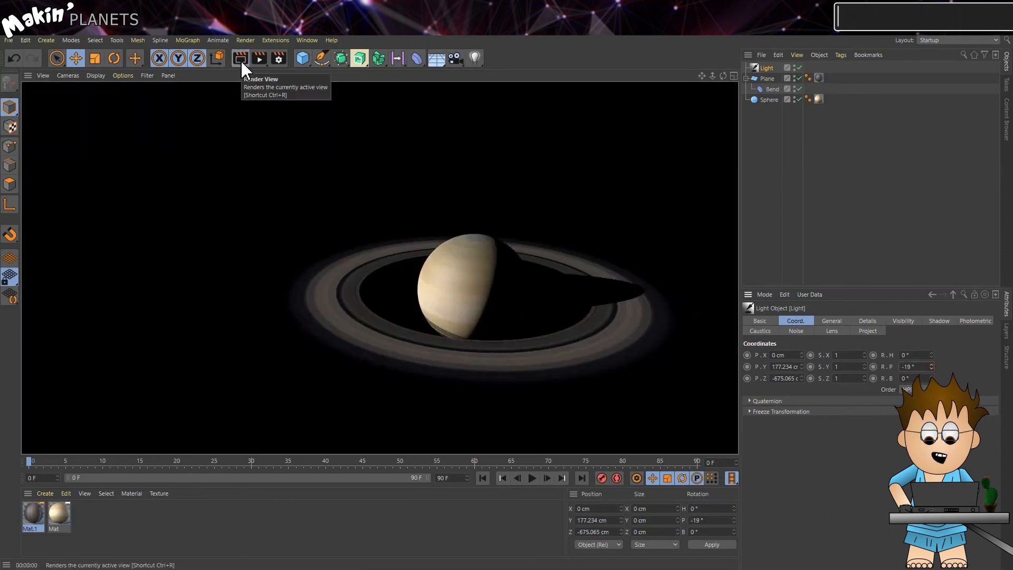
Save the Cinema 4D project, set its maximum time to 1800 frames (60*30F) and save again
click(8, 40)
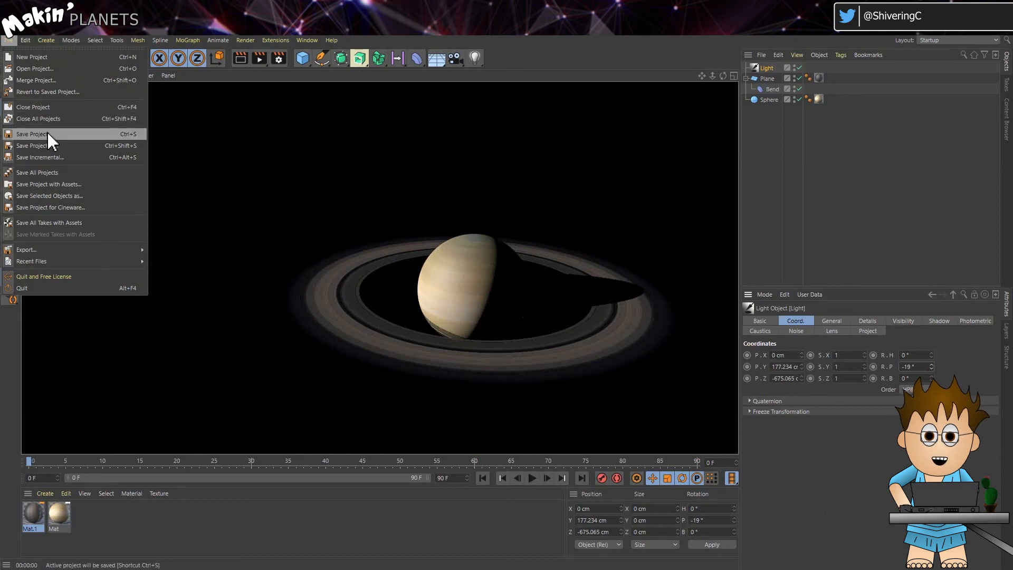
click(49, 134)
click(25, 40)
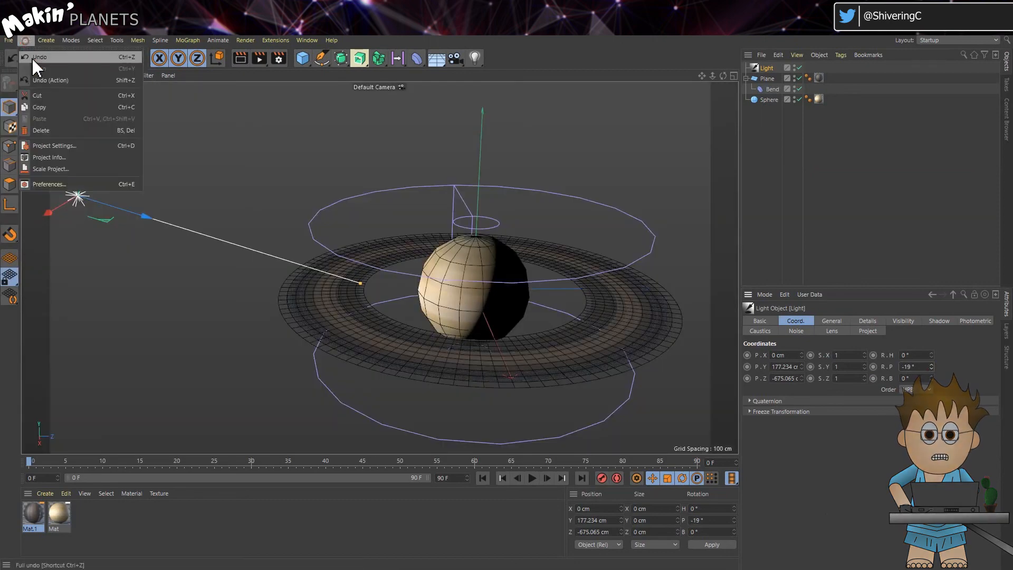
click(58, 147)
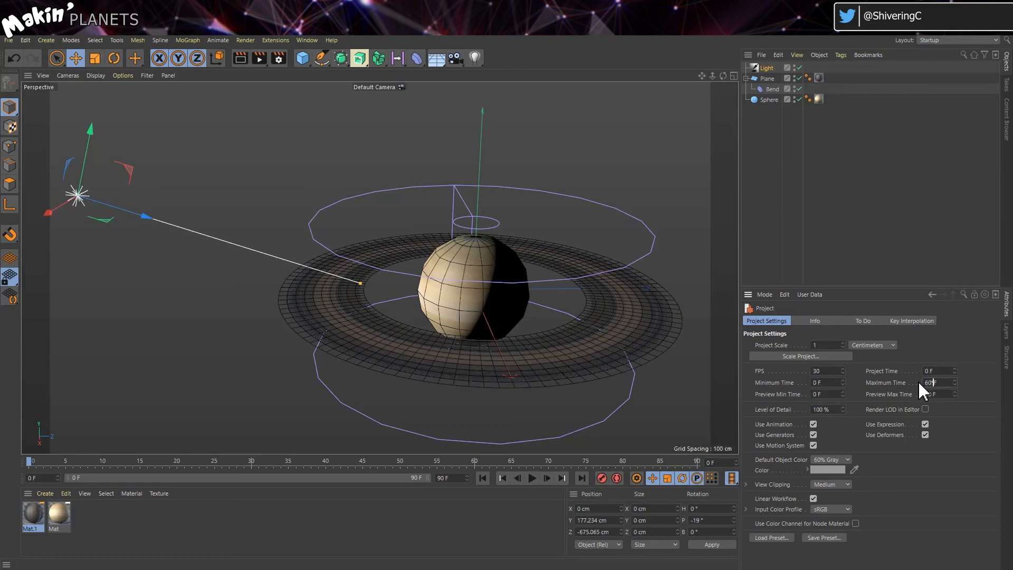
text(60*30F)
key(Return)
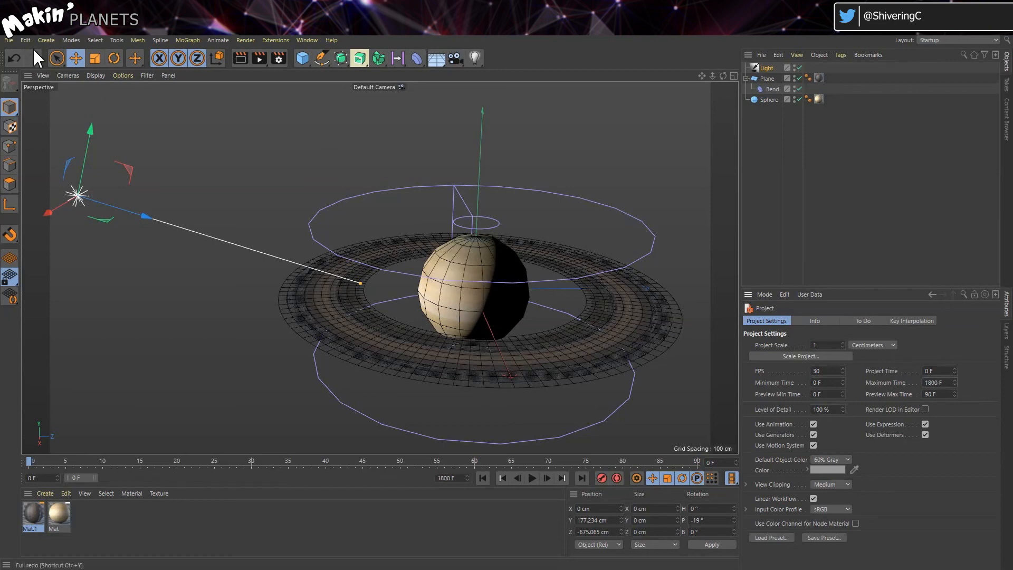
click(9, 40)
click(57, 129)
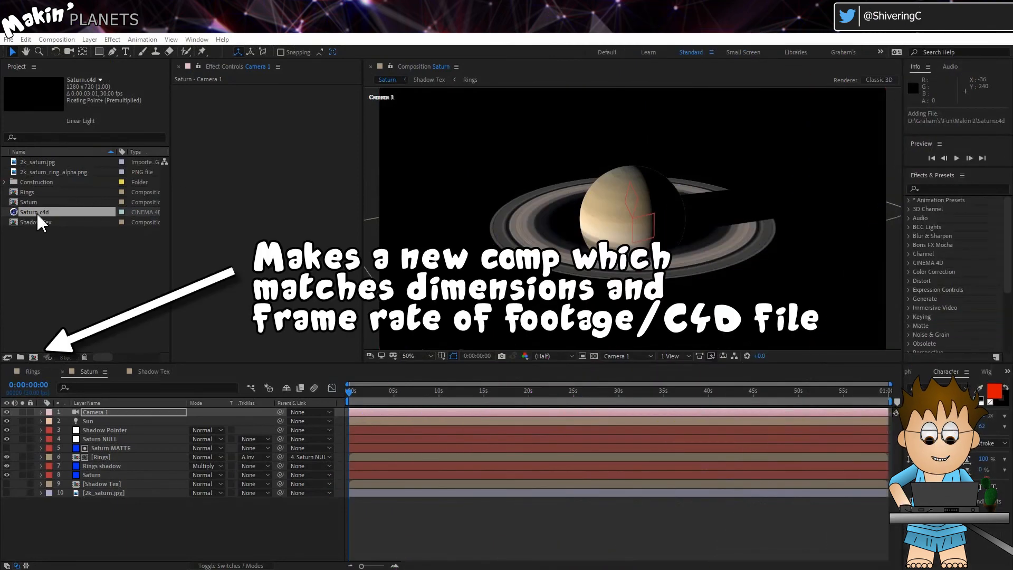
In After Effects, make a matching composition from Saturn.c4d and set Cineware to Centered Comp Camera with the Current renderer
drag(38, 215, 33, 357)
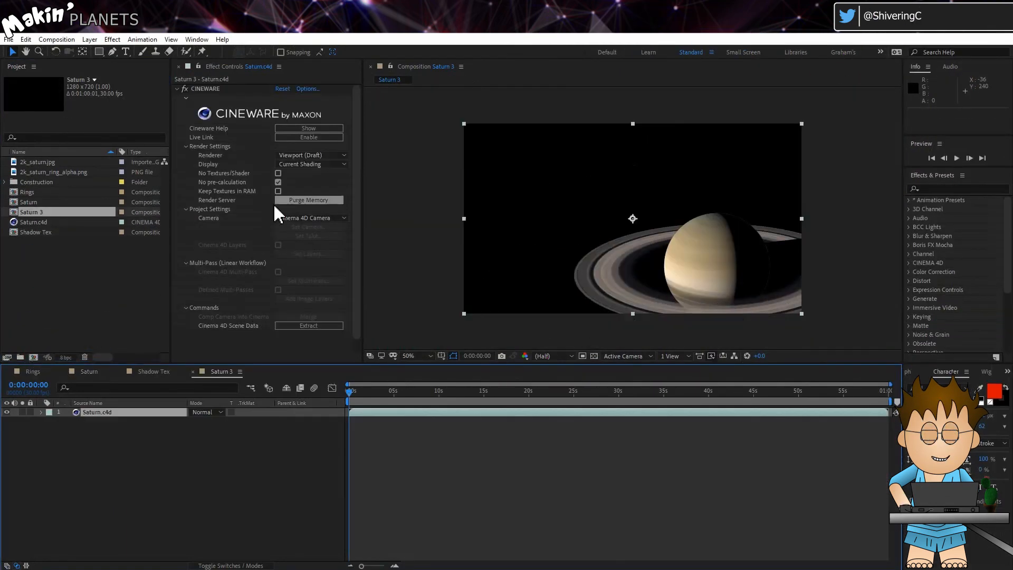
click(338, 219)
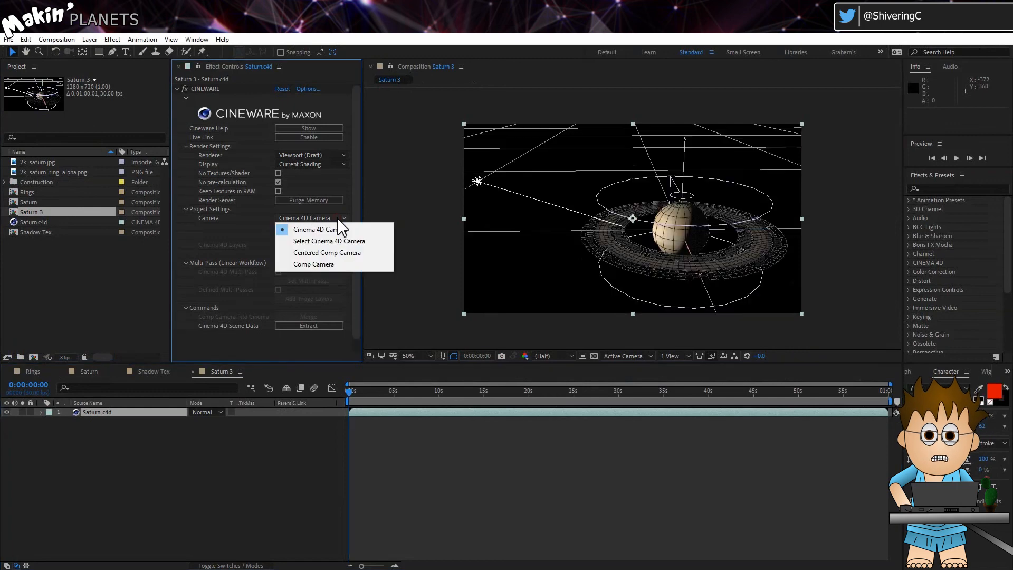
click(352, 254)
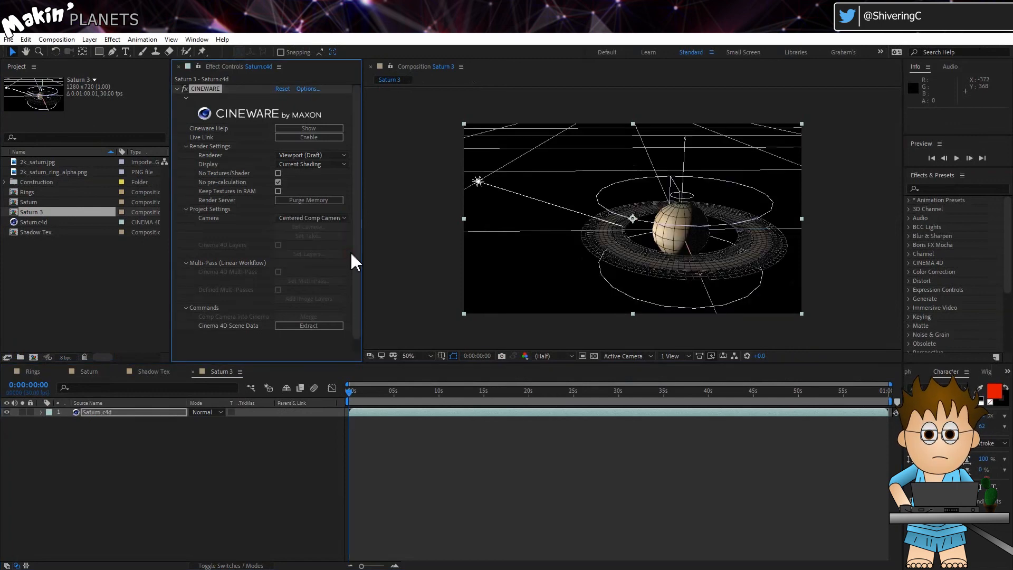
click(338, 156)
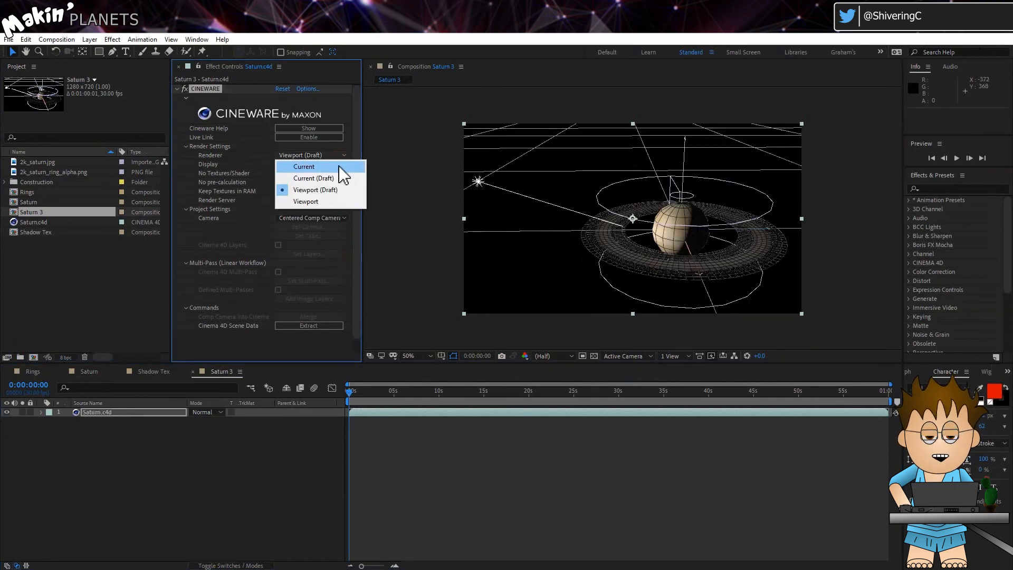
click(342, 167)
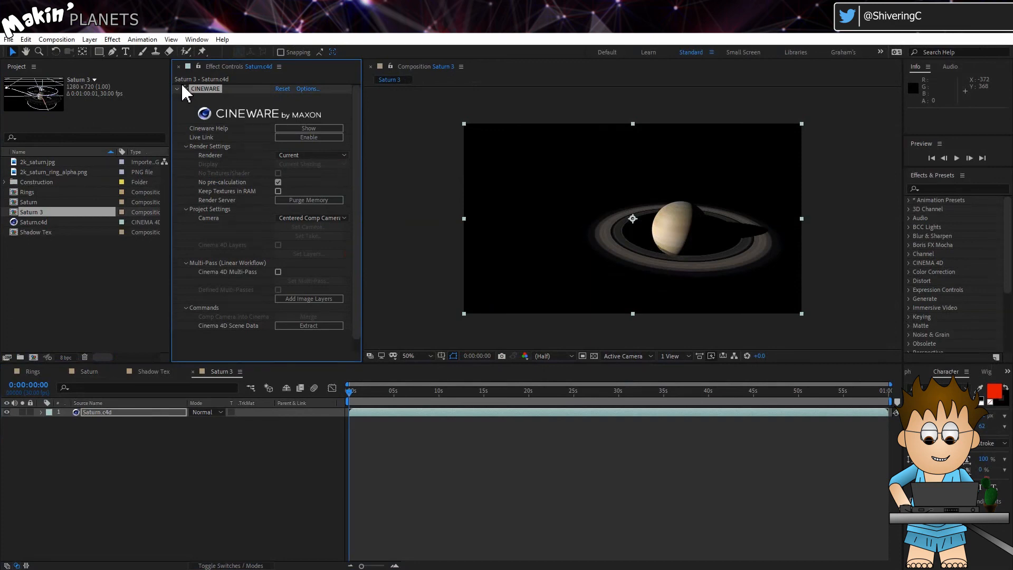
Add a two-node camera with a 75 mm focal length and orbit it around the planet to an angled view of the rings
click(88, 40)
mouse_move(100, 50)
click(316, 93)
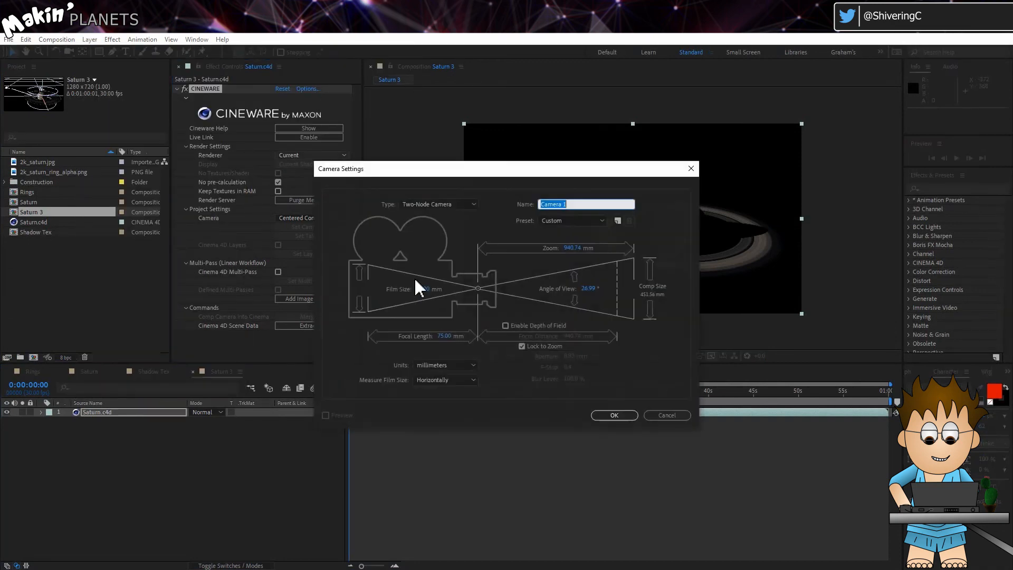
click(608, 415)
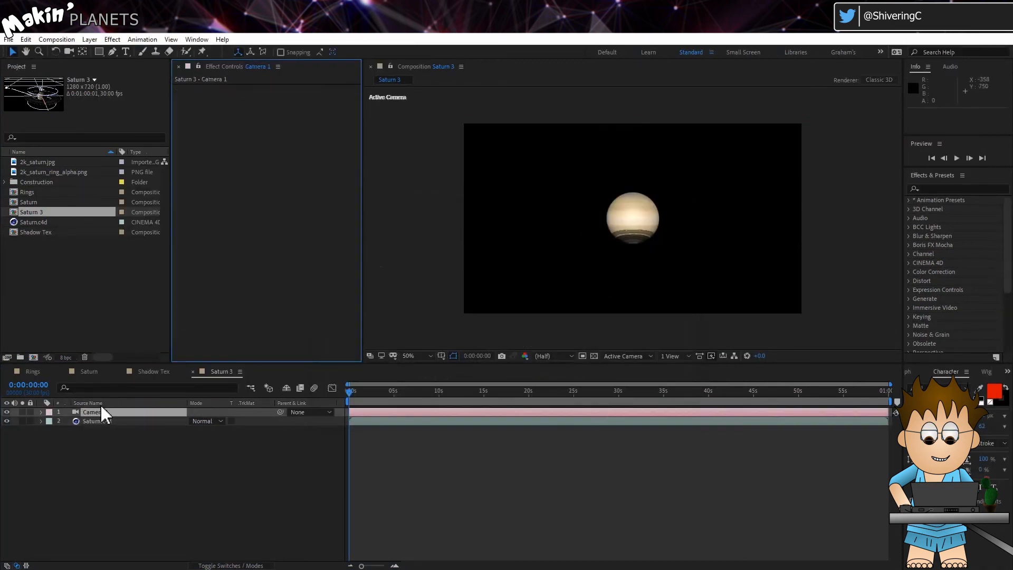
click(68, 51)
drag(615, 232, 648, 92)
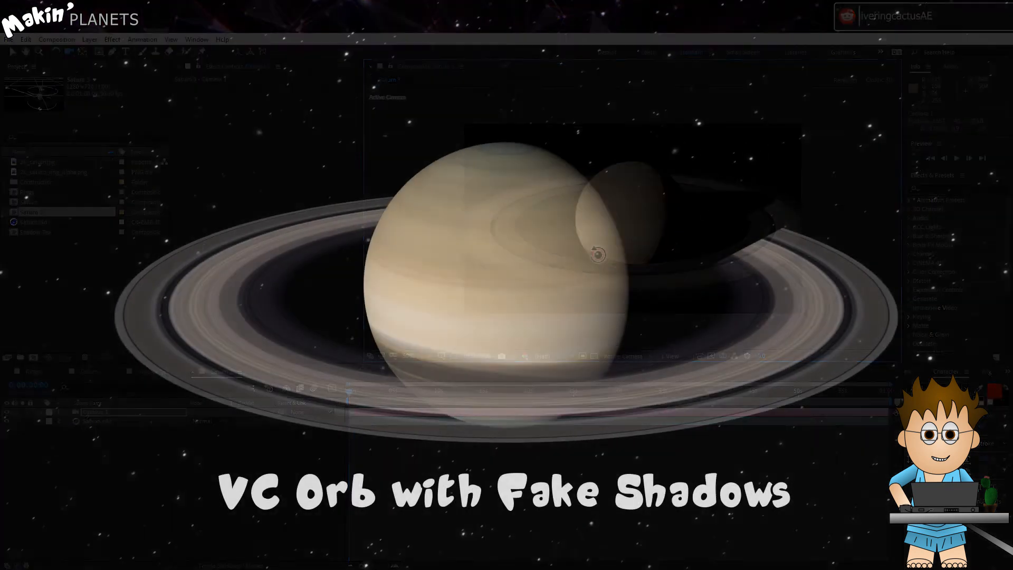